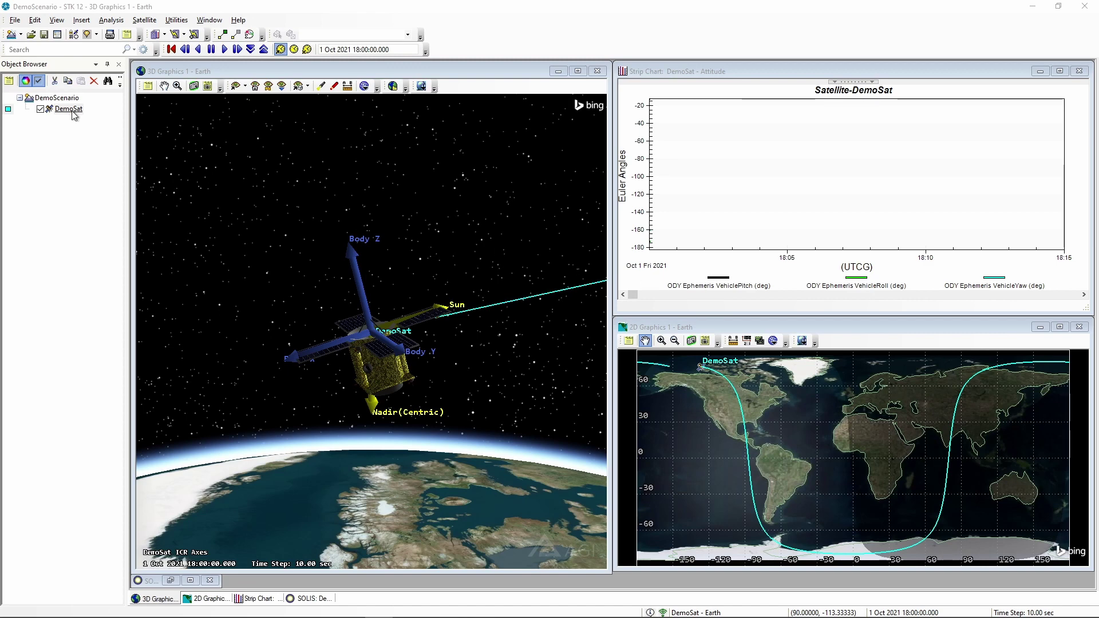
Step: Review the satellite's SOLIS mode controller, mass properties and STK telemetry interface settings
{"action": "left_click", "coordinate": [169, 581]}
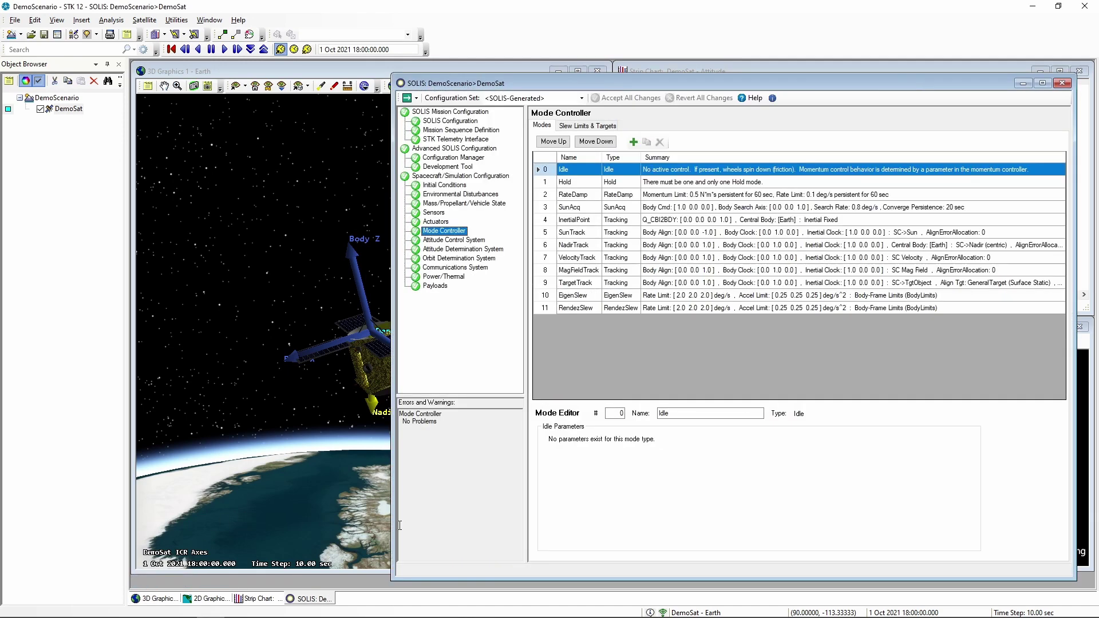
{"action": "left_click_drag", "start_coordinate": [660, 89], "coordinate": [656, 88]}
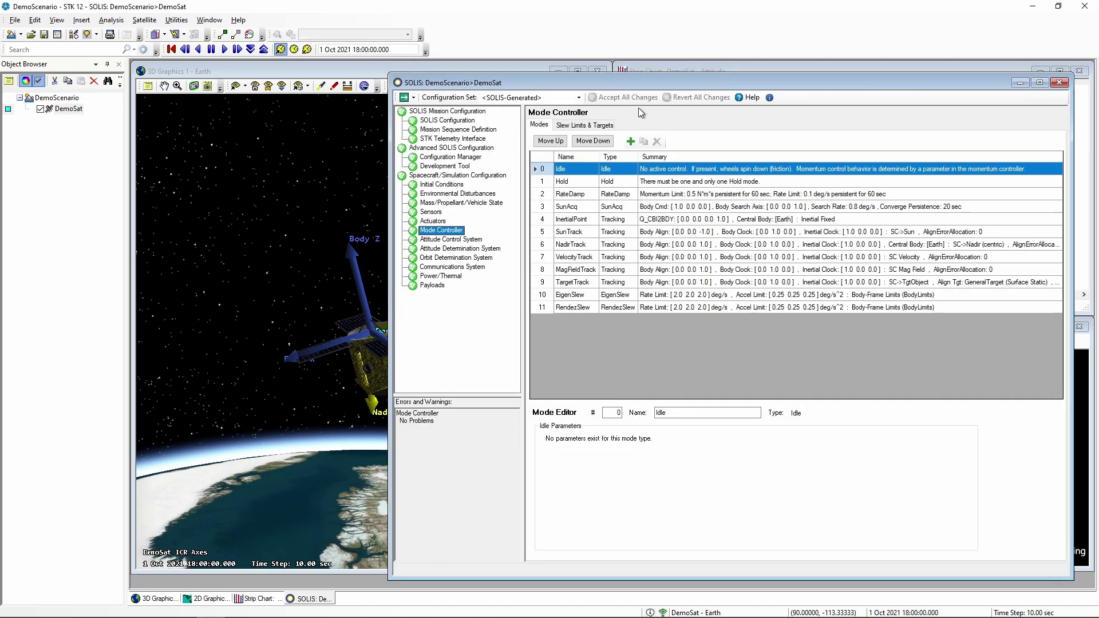
{"action": "left_click", "coordinate": [476, 204]}
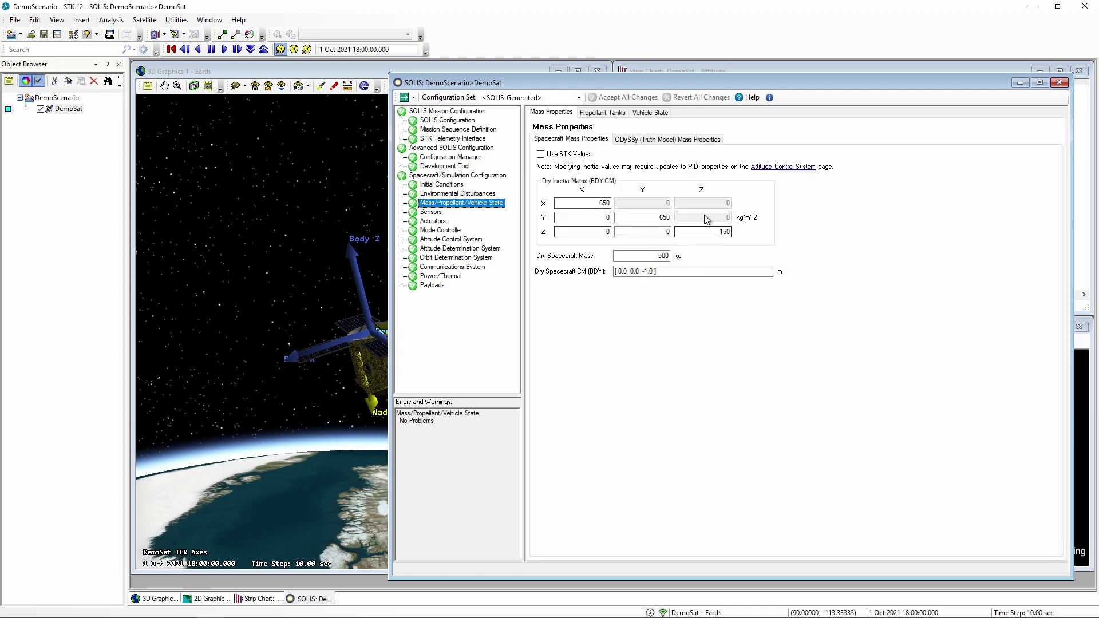
{"action": "left_click", "coordinate": [441, 230]}
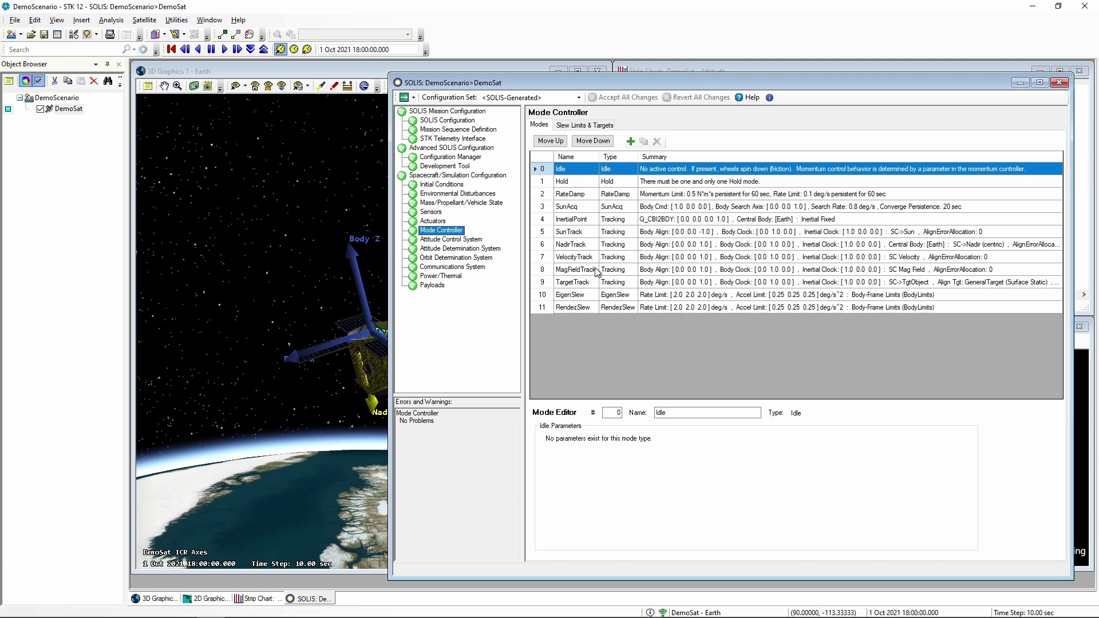
{"action": "left_click_drag", "start_coordinate": [678, 85], "coordinate": [679, 92]}
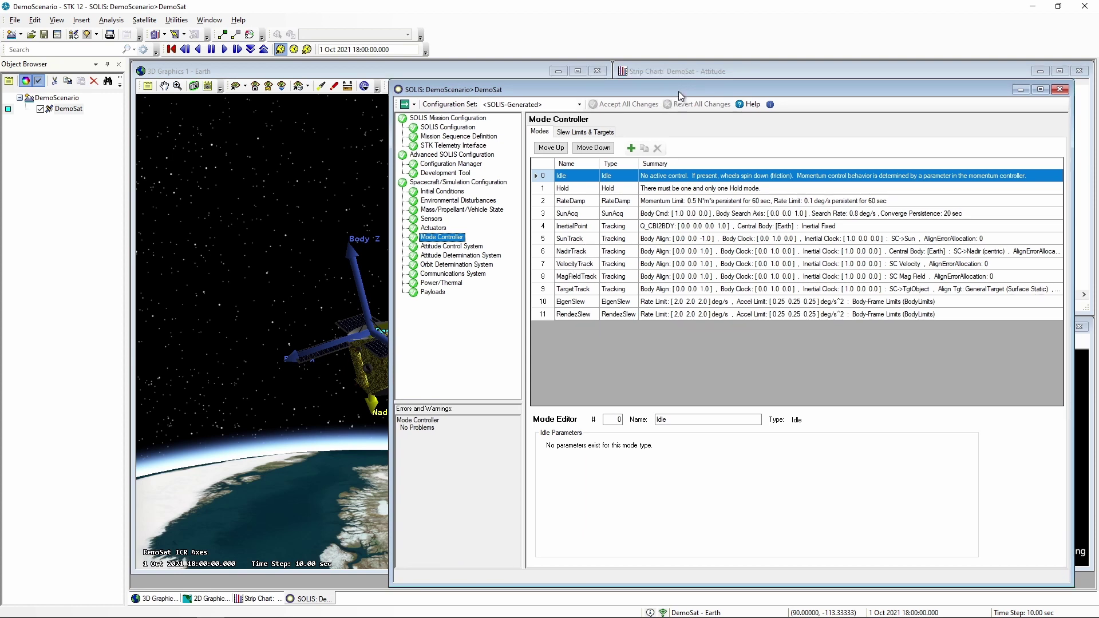
{"action": "left_click", "coordinate": [453, 145]}
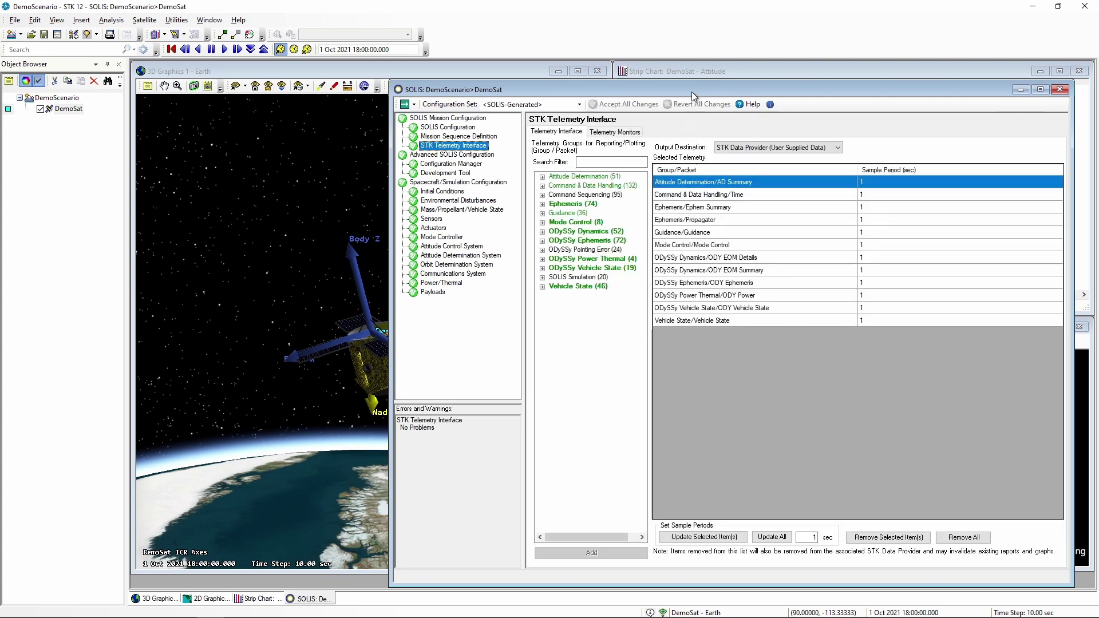
{"action": "left_click_drag", "start_coordinate": [692, 92], "coordinate": [688, 88]}
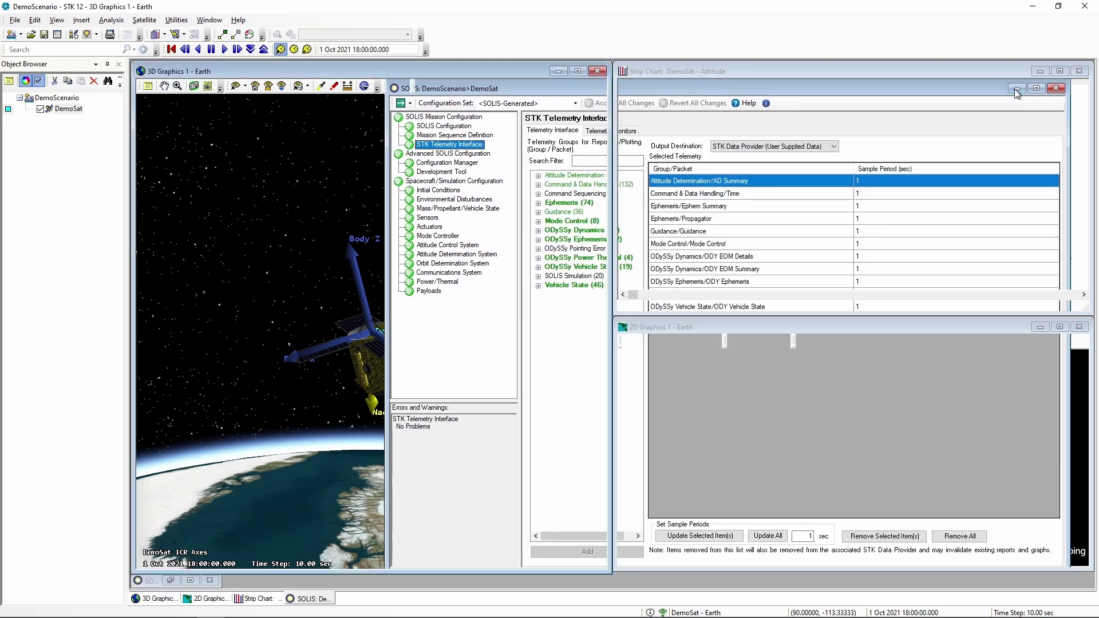
{"action": "left_click", "coordinate": [1016, 89]}
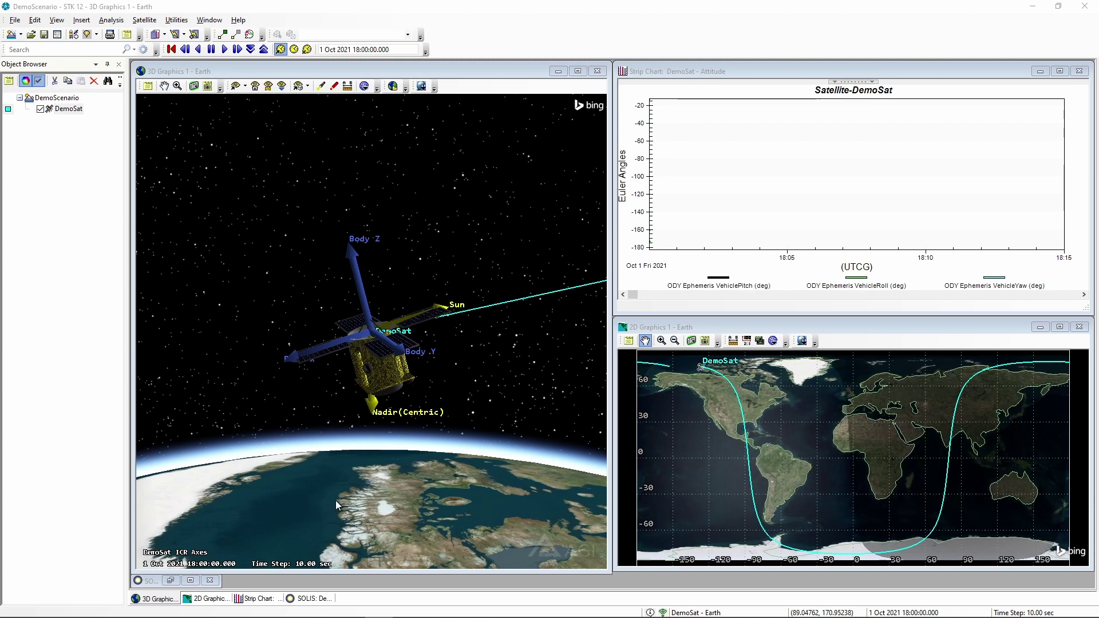
Step: Restore the SOLIS window and examine the Attitude Control System and Attitude Determination System settings
{"action": "left_click", "coordinate": [170, 580]}
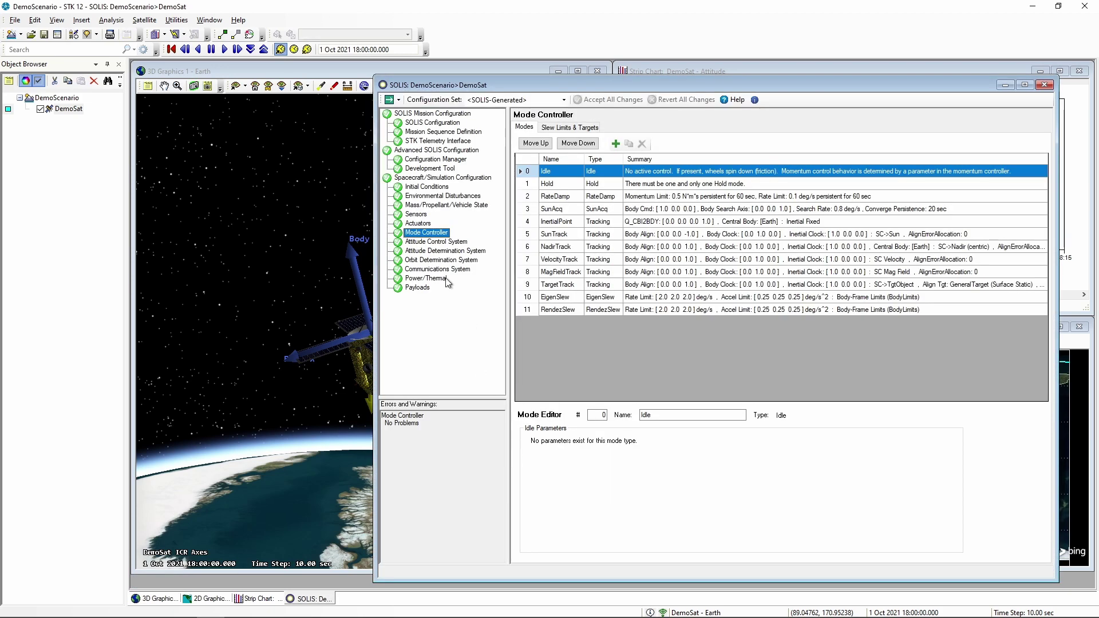
{"action": "left_click", "coordinate": [435, 242]}
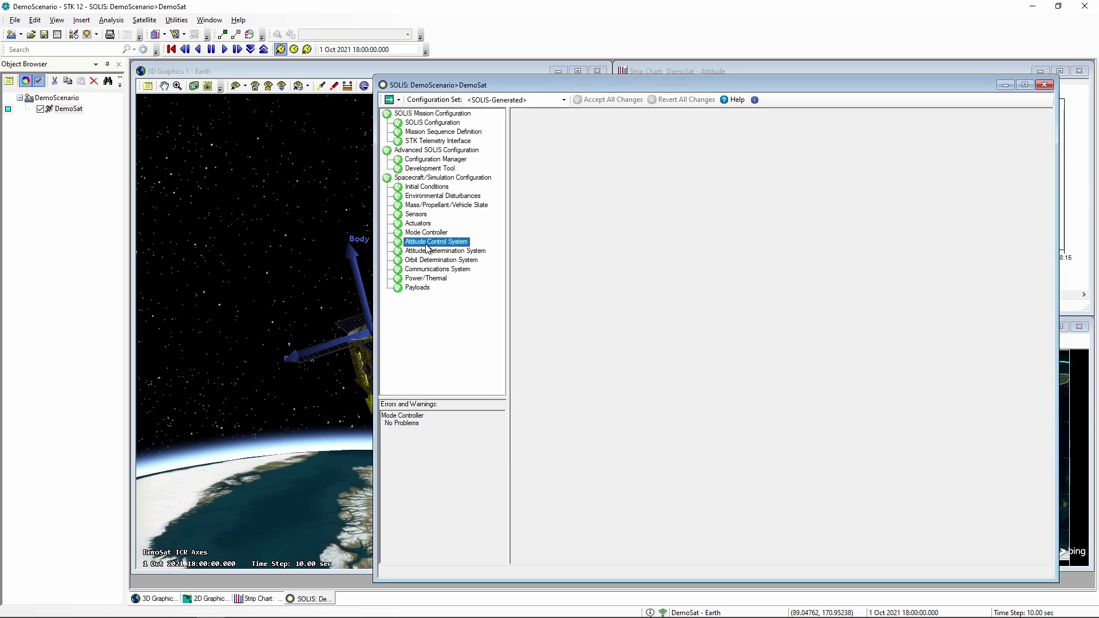
{"action": "left_click_drag", "start_coordinate": [615, 85], "coordinate": [631, 81]}
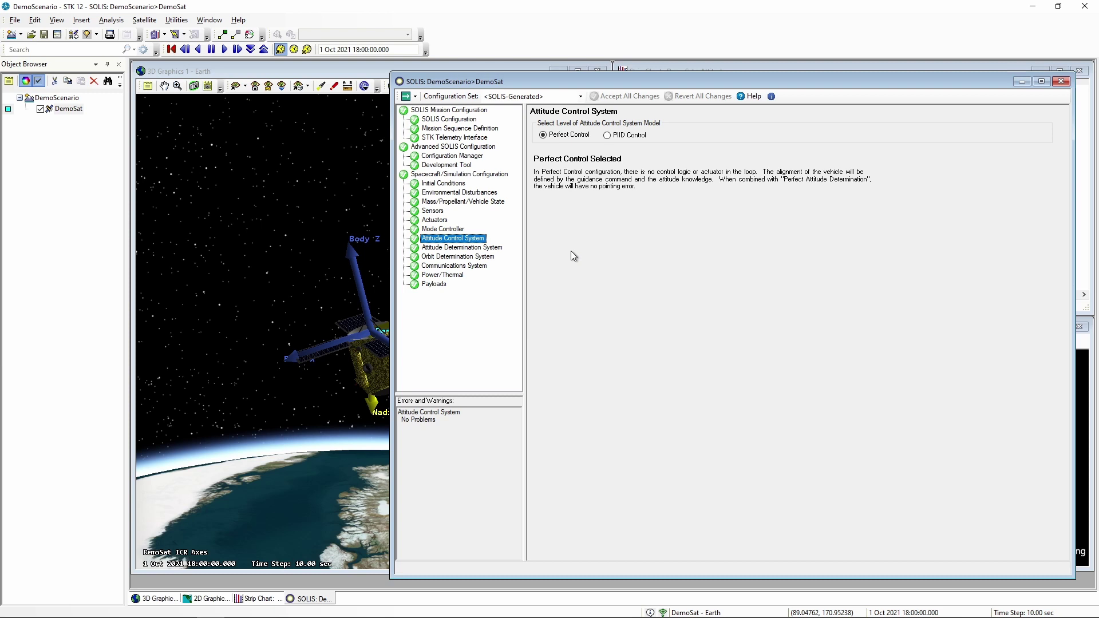
{"action": "left_click", "coordinate": [469, 248]}
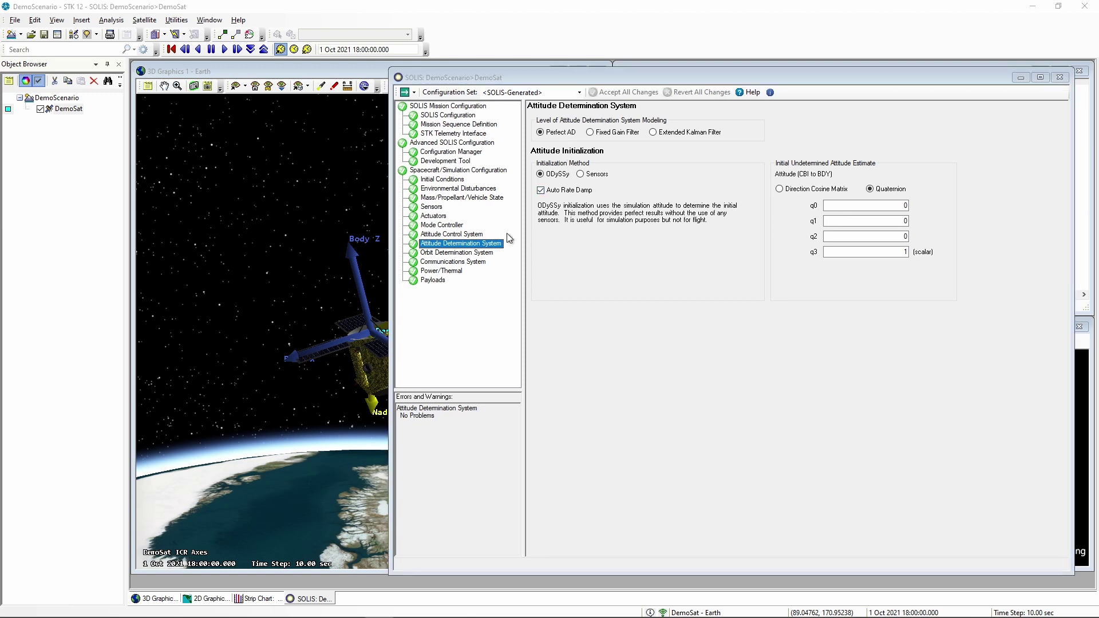
Step: Look over the sensor categories and start the Sensor Wizard for a LEO/MEO orbit with Nadir pointing
{"action": "left_click", "coordinate": [433, 208]}
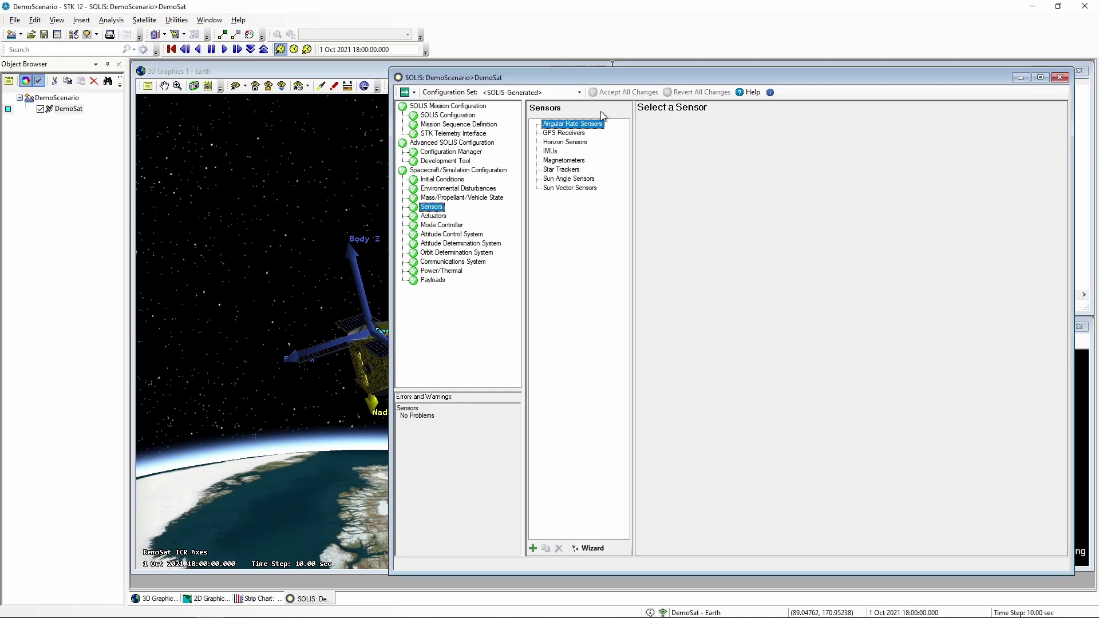
{"action": "left_click", "coordinate": [573, 144]}
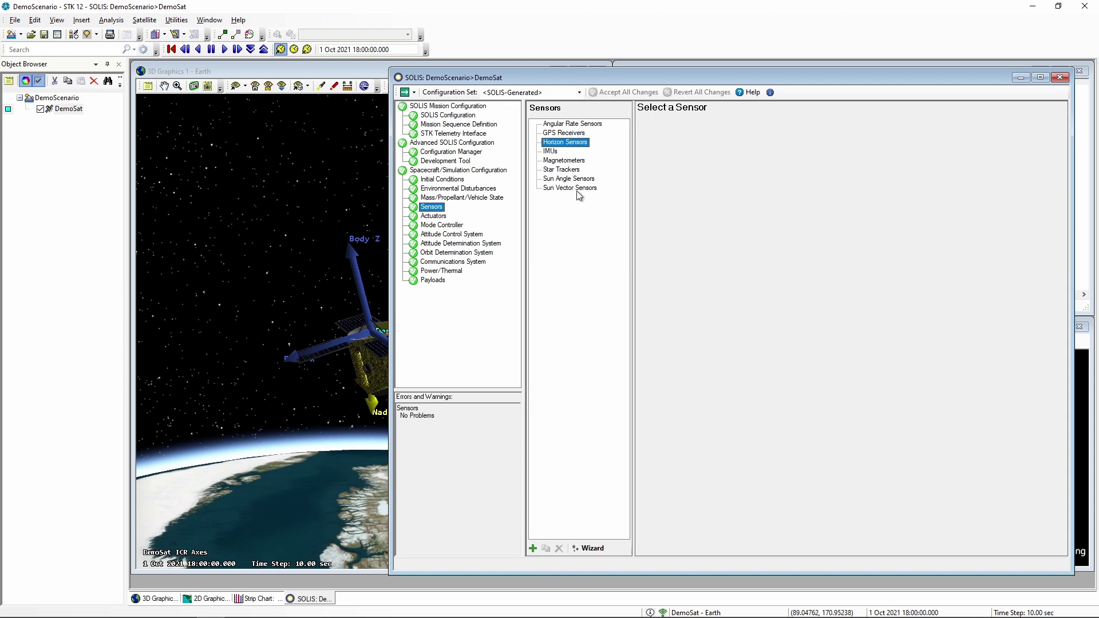
{"action": "left_click", "coordinate": [573, 124]}
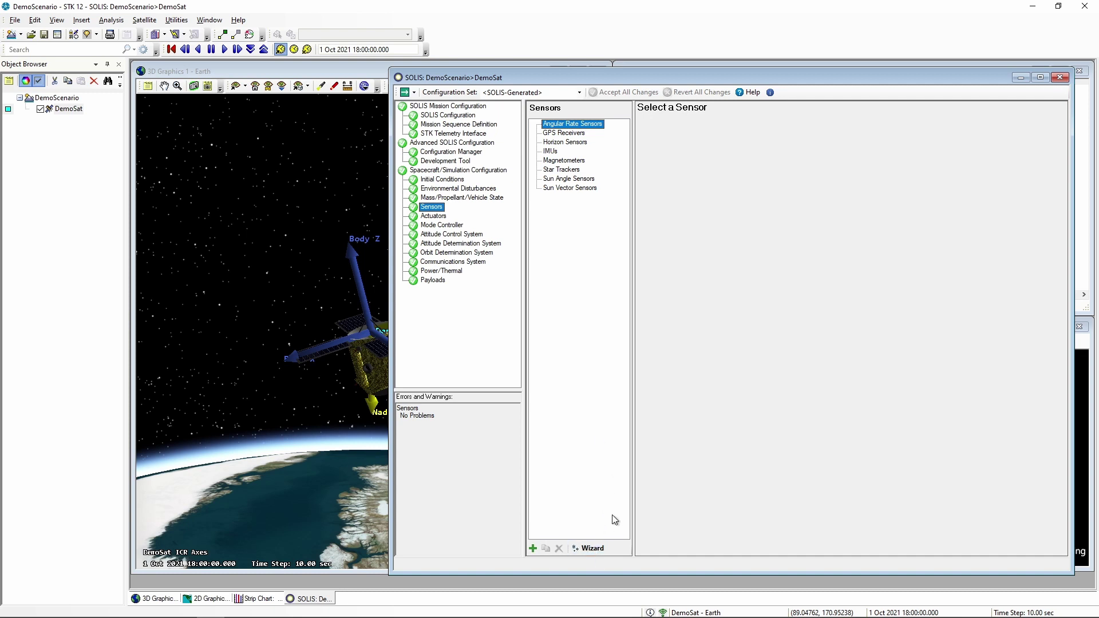
{"action": "left_click", "coordinate": [602, 548]}
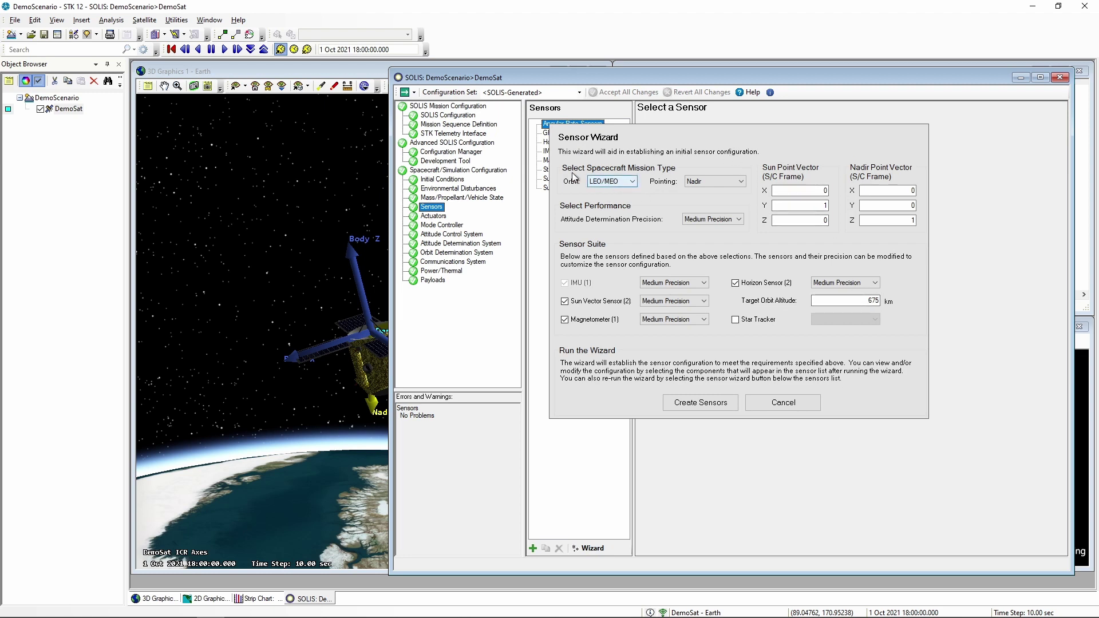
{"action": "left_click", "coordinate": [609, 181]}
{"action": "left_click", "coordinate": [608, 189]}
{"action": "left_click", "coordinate": [736, 181]}
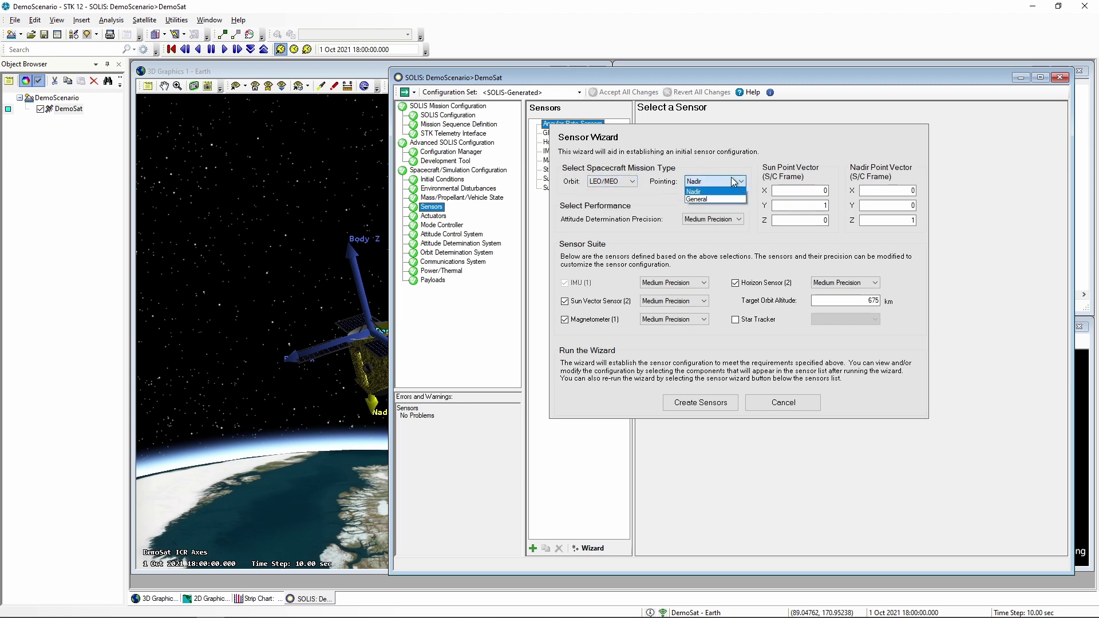
{"action": "left_click", "coordinate": [733, 189]}
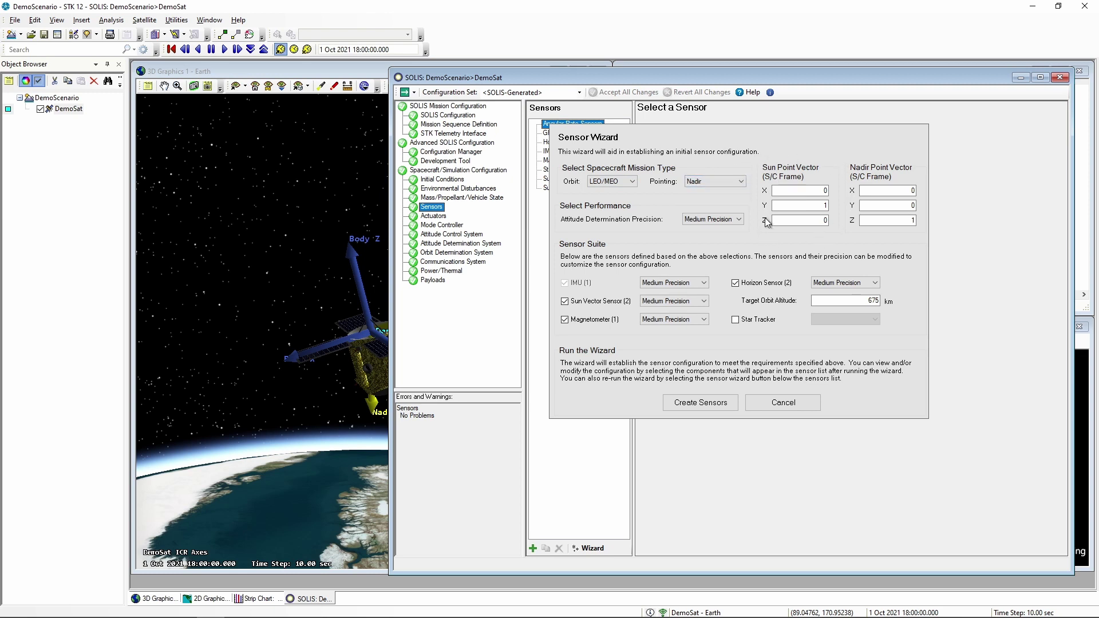
Step: Choose Medium Precision attitude determination and set the target orbit altitude to 1000 km in the Sensor Wizard
{"action": "left_click", "coordinate": [691, 221]}
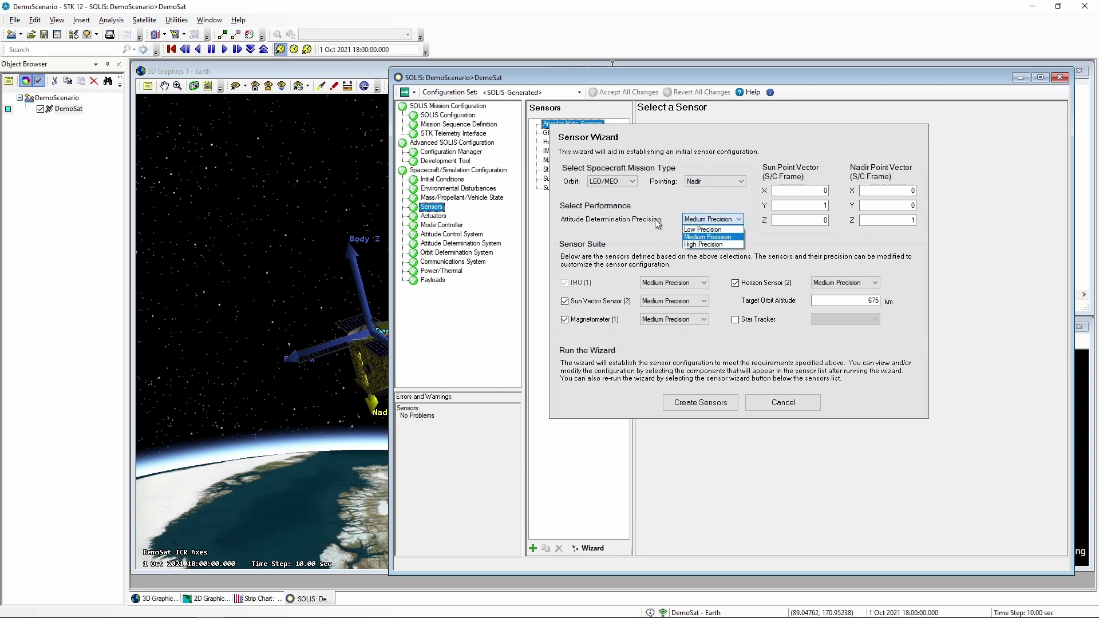
{"action": "left_click", "coordinate": [693, 236]}
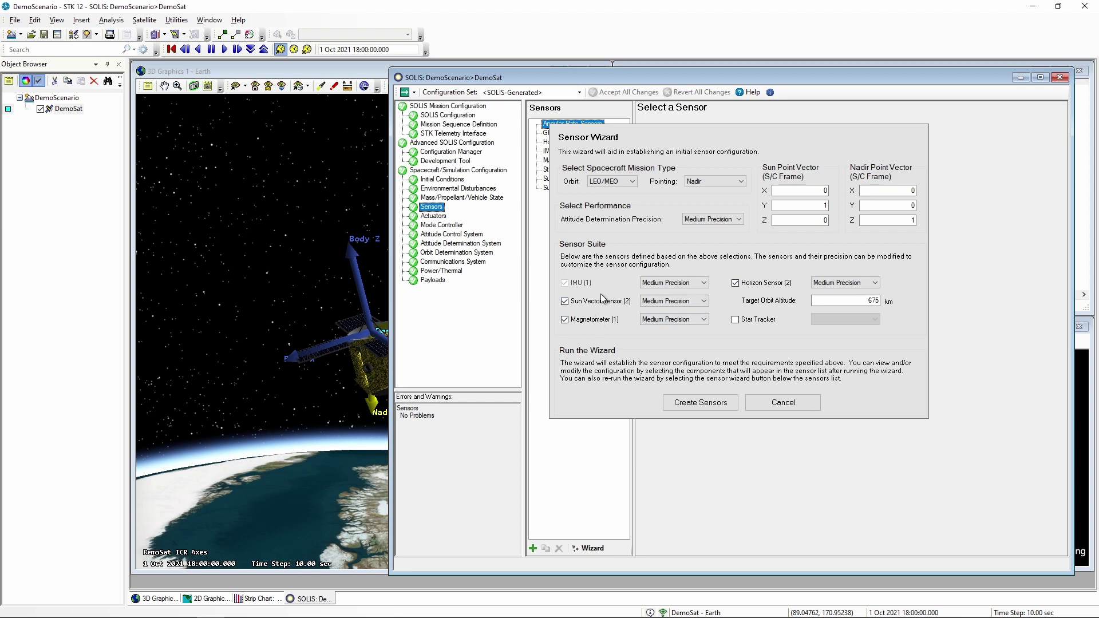
{"action": "left_click_drag", "start_coordinate": [859, 299], "coordinate": [903, 300]}
{"action": "type", "text": "1000"}
Step: Check the satellite's body axes in the 3D view and set the Sun Point Vector's Y to 0 and Z to -1
{"action": "left_click", "coordinate": [308, 82]}
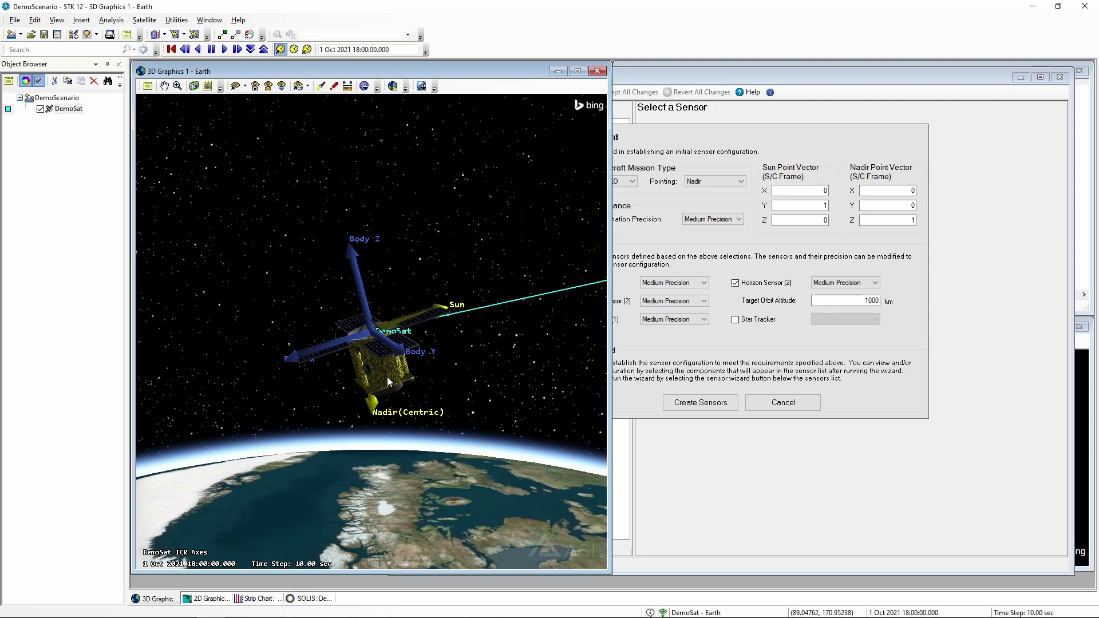
{"action": "left_click_drag", "start_coordinate": [387, 376], "coordinate": [354, 206]}
{"action": "scroll", "coordinate": [386, 355], "scroll_direction": "up", "scroll_amount": 5}
{"action": "left_click_drag", "start_coordinate": [380, 310], "coordinate": [429, 509]}
{"action": "left_click_drag", "start_coordinate": [372, 401], "coordinate": [375, 285]}
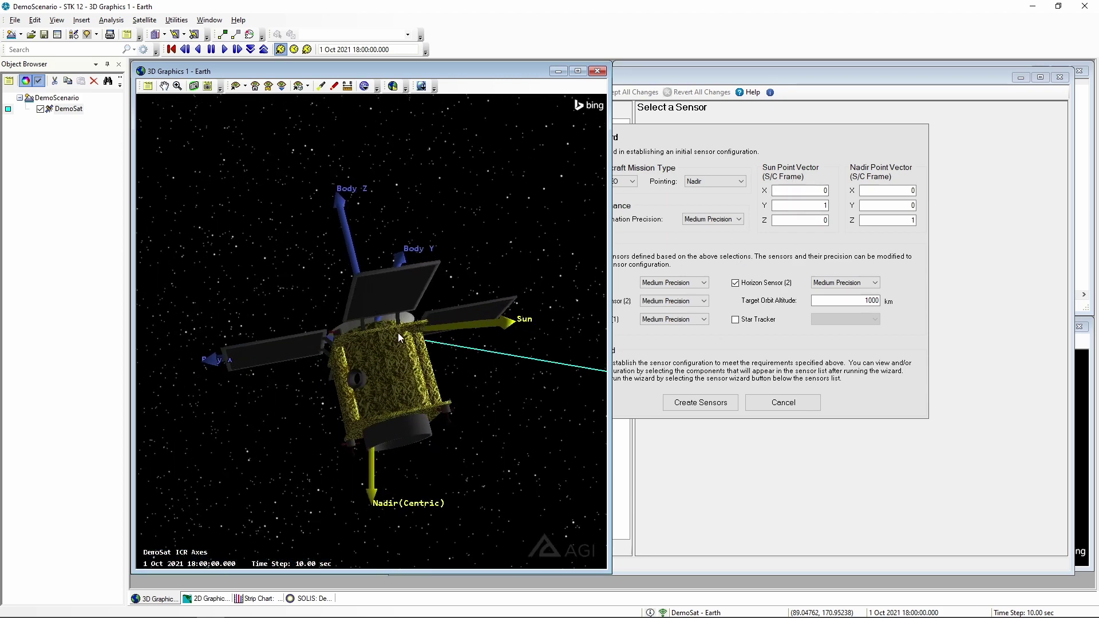
{"action": "left_click_drag", "start_coordinate": [399, 338], "coordinate": [412, 401]}
{"action": "left_click", "coordinate": [831, 203]}
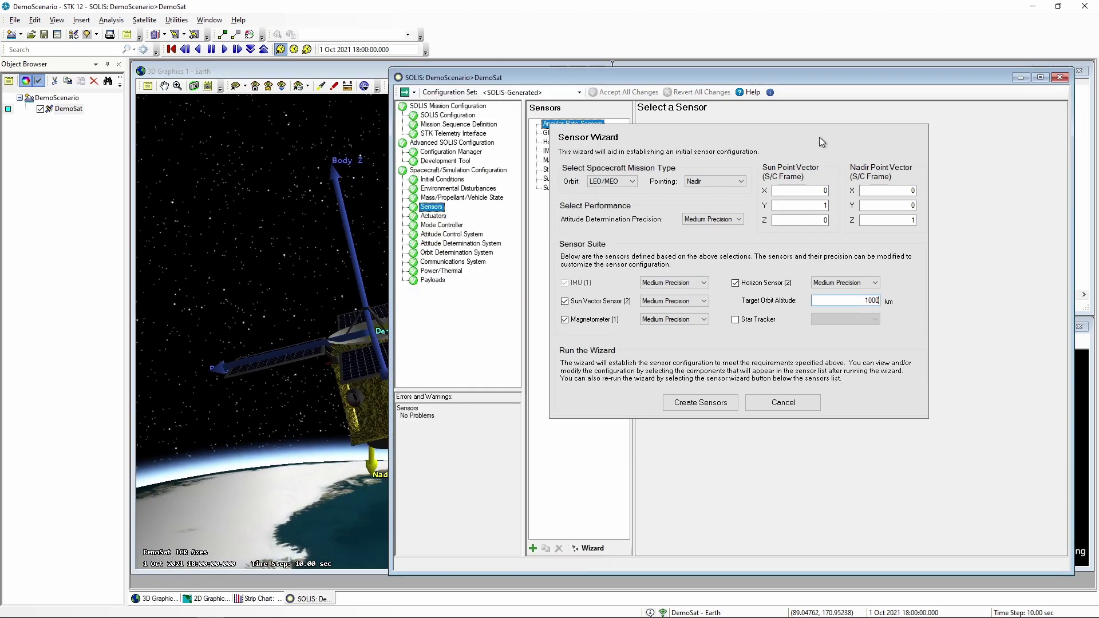
{"action": "double_click", "coordinate": [830, 205]}
{"action": "type", "text": "0"}
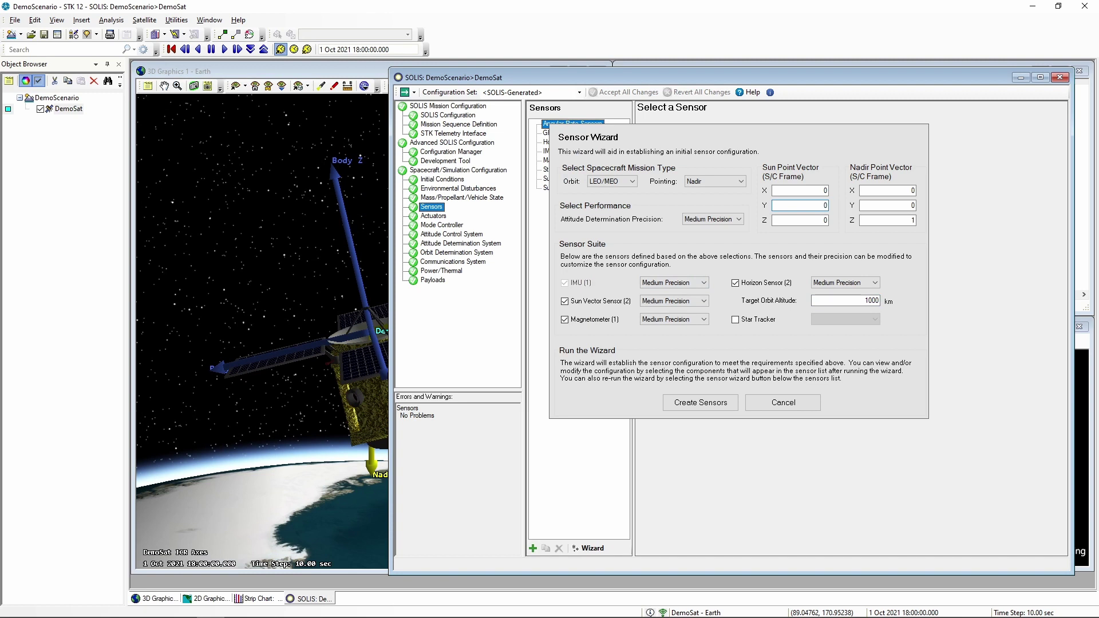
{"action": "double_click", "coordinate": [828, 220]}
{"action": "type", "text": "-1"}
Step: Check the nadir direction in the 3D view, create the wizard's sensors and accept all changes
{"action": "left_click", "coordinate": [888, 190]}
{"action": "left_click", "coordinate": [338, 130]}
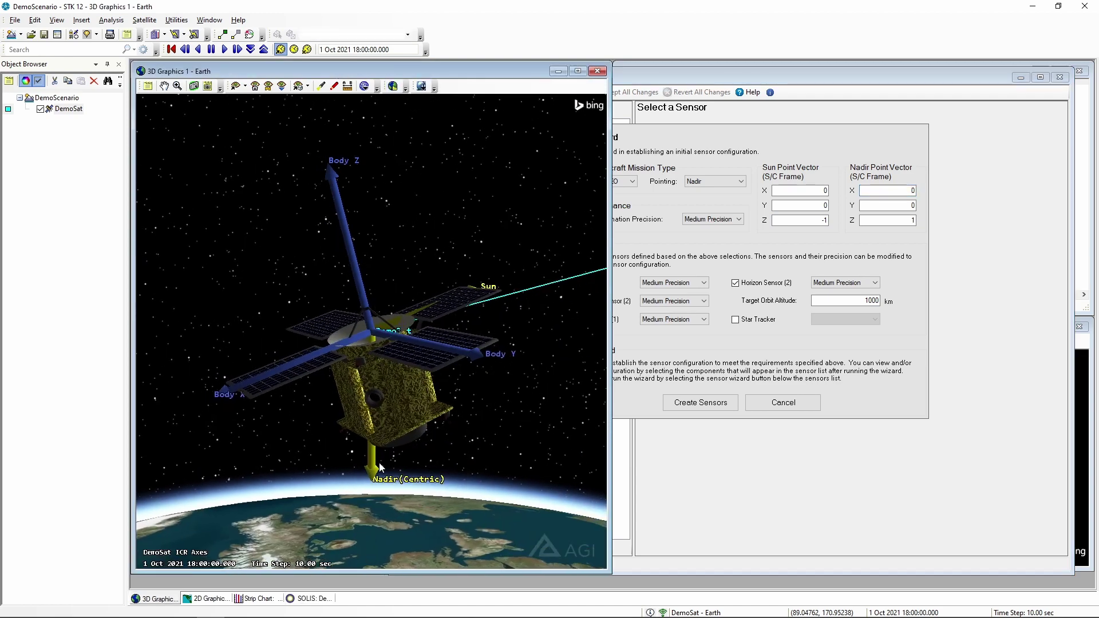
{"action": "left_click", "coordinate": [912, 156]}
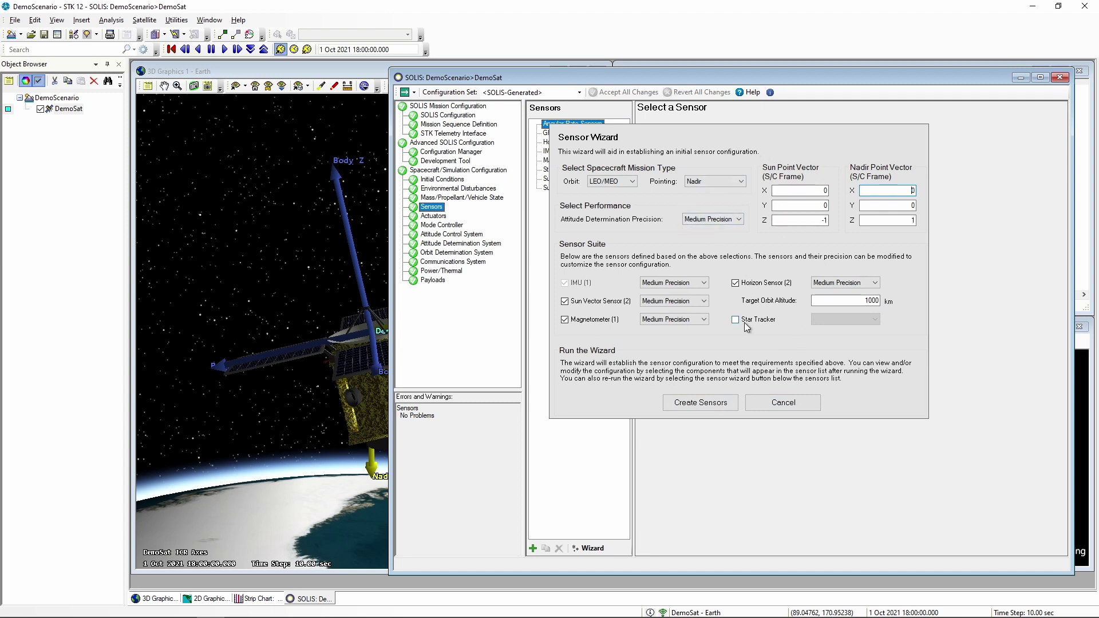
{"action": "left_click", "coordinate": [709, 405]}
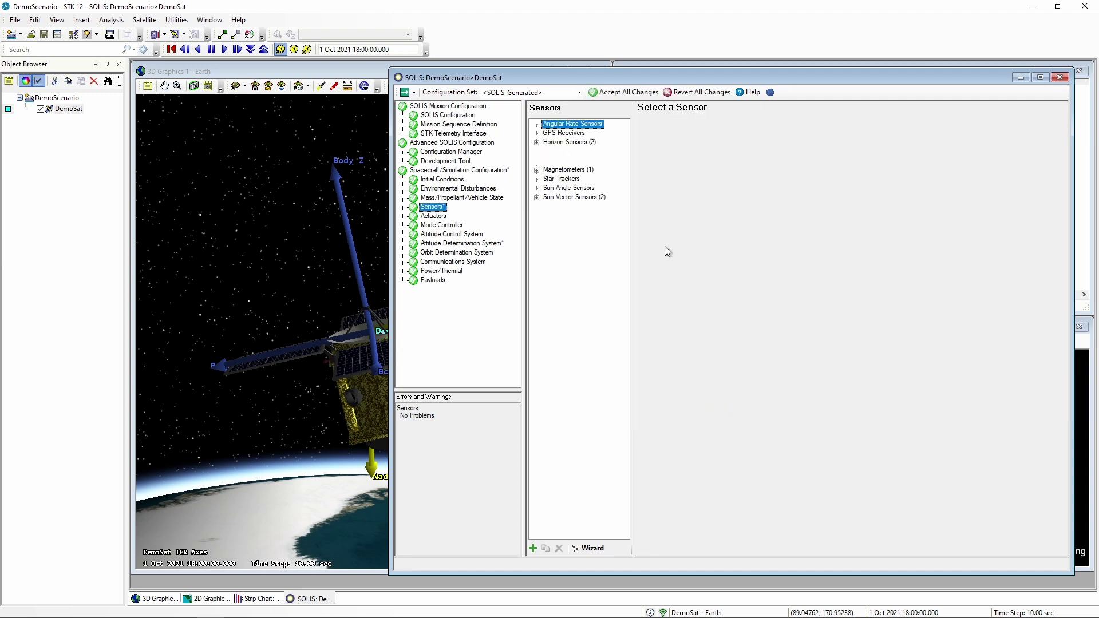
{"action": "left_click", "coordinate": [624, 93]}
Step: Examine the horizon sensors HRZ_1 and HRZ_2, including HRZ_1's spacecraft configuration and ODySSy truth model parameters
{"action": "left_click", "coordinate": [564, 151]}
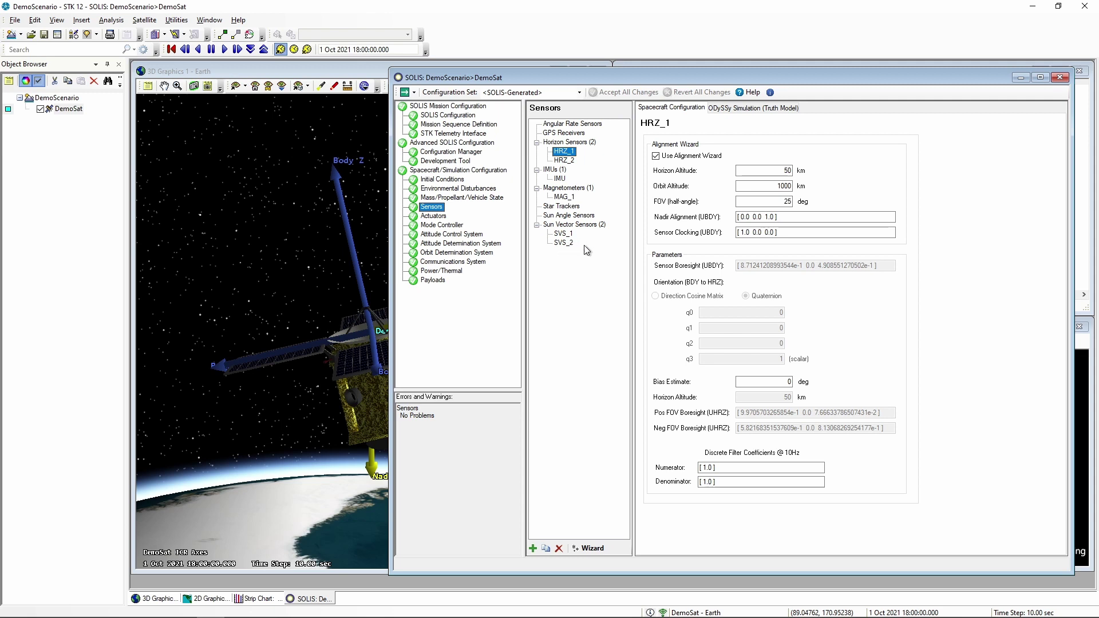
{"action": "left_click", "coordinate": [564, 160]}
{"action": "left_click", "coordinate": [564, 152]}
{"action": "left_click", "coordinate": [739, 108]}
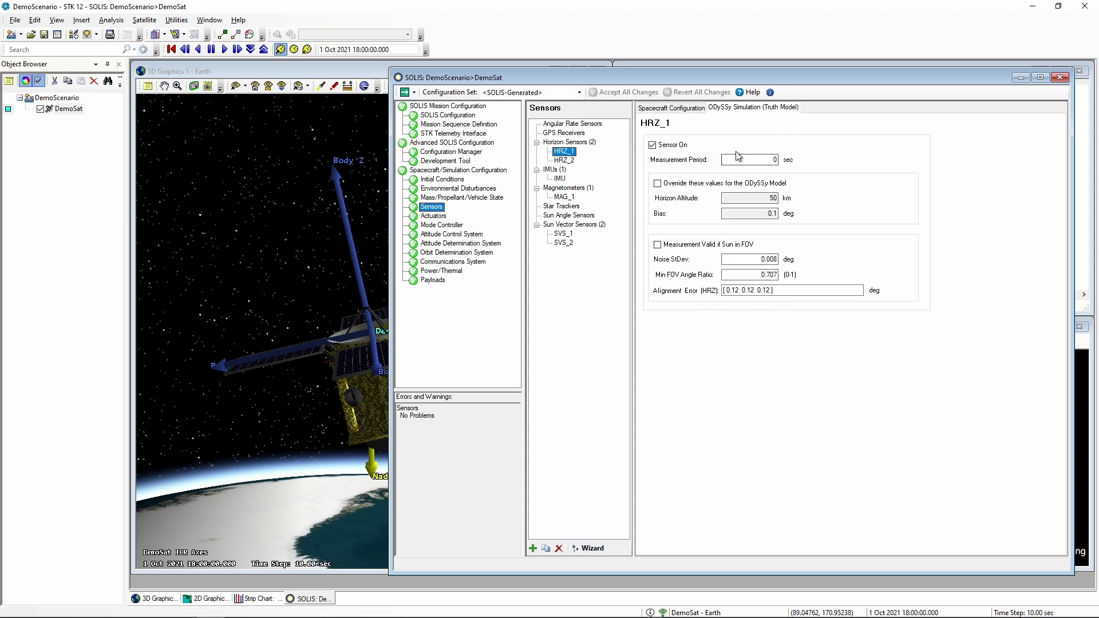
{"action": "left_click", "coordinate": [690, 108]}
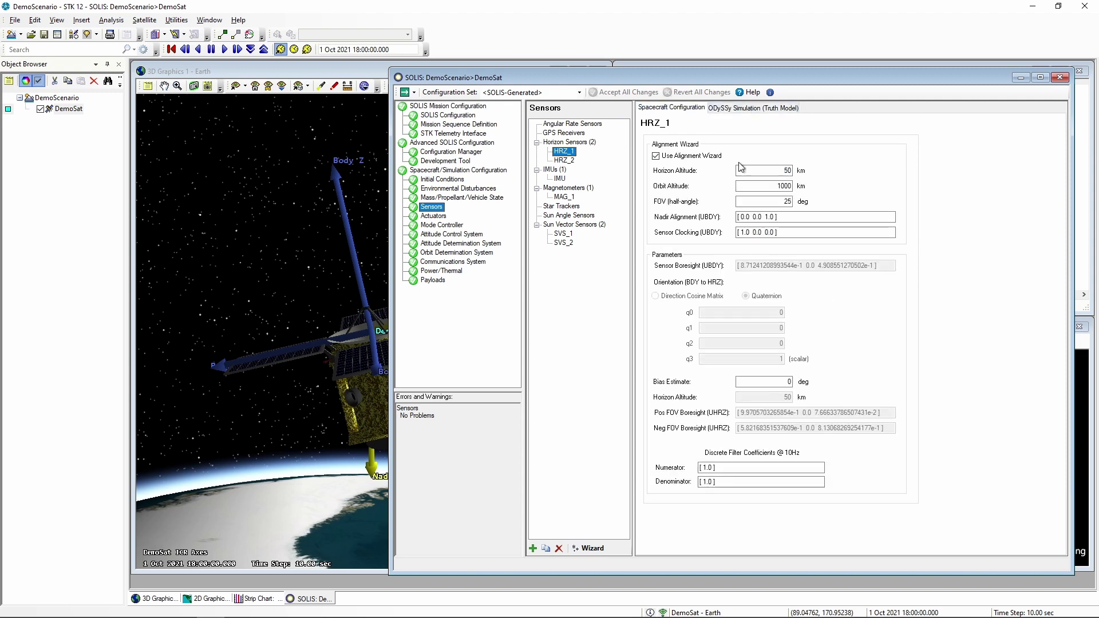
Step: Examine the IMU's spacecraft configuration and ODySSy truth model parameters
{"action": "left_click", "coordinate": [561, 178]}
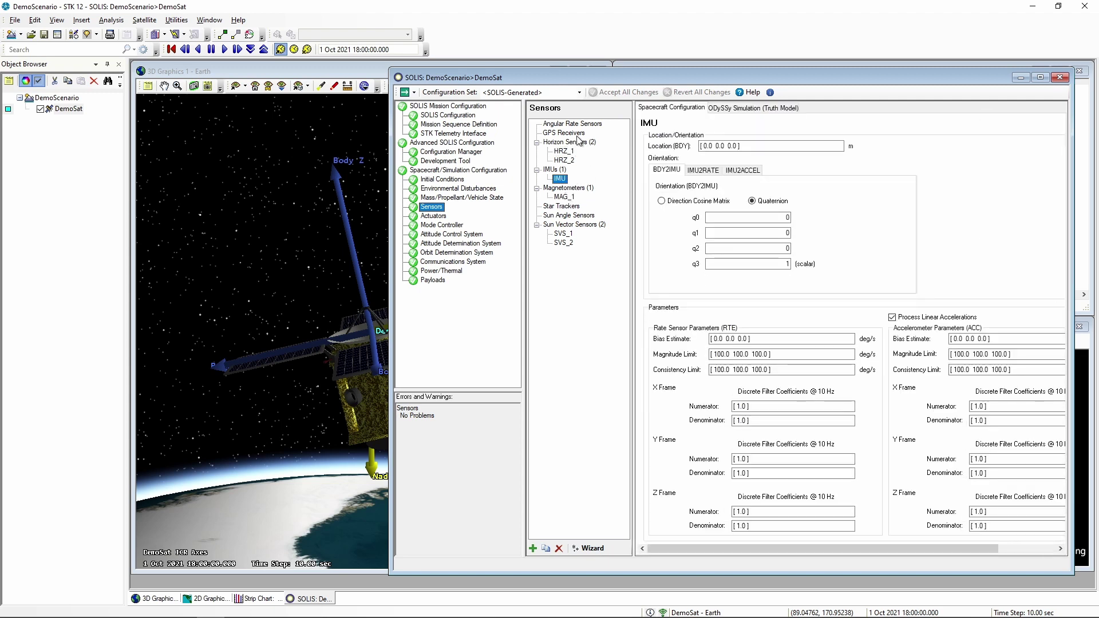
{"action": "left_click", "coordinate": [773, 109]}
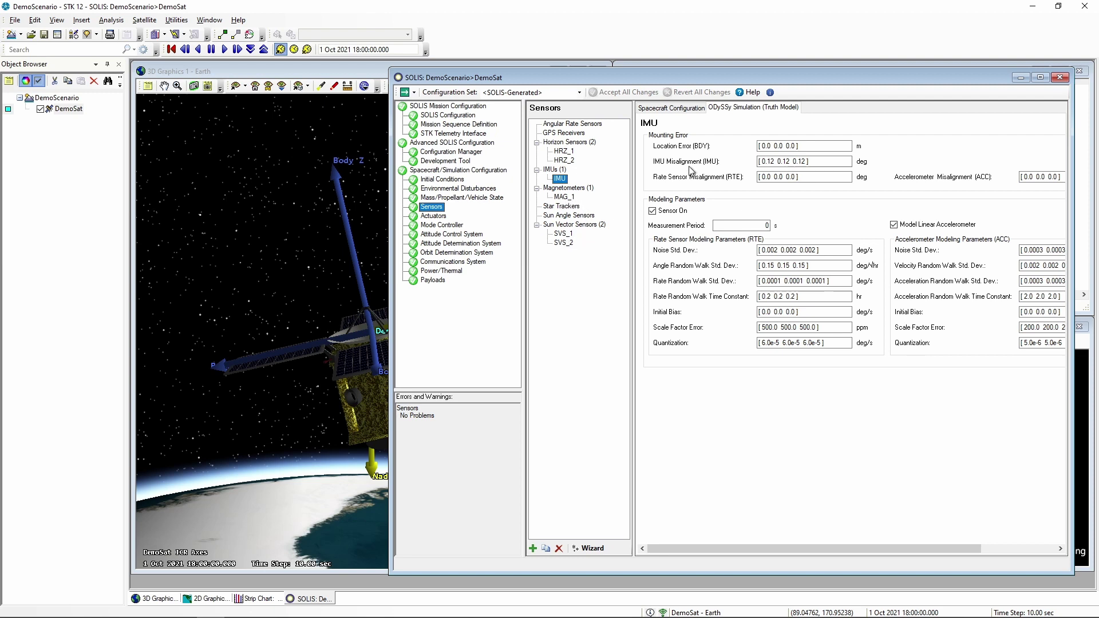
{"action": "left_click", "coordinate": [682, 105]}
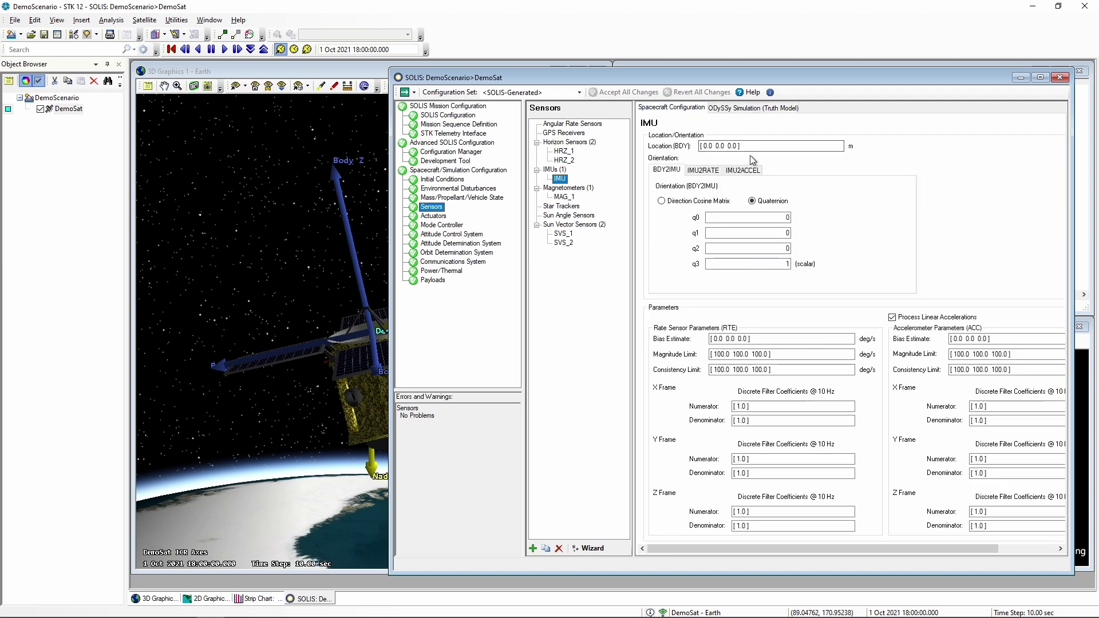
Step: Examine the Attitude Determination System settings and the incorporation method options for the MAG_1 sensor
{"action": "left_click", "coordinate": [463, 245]}
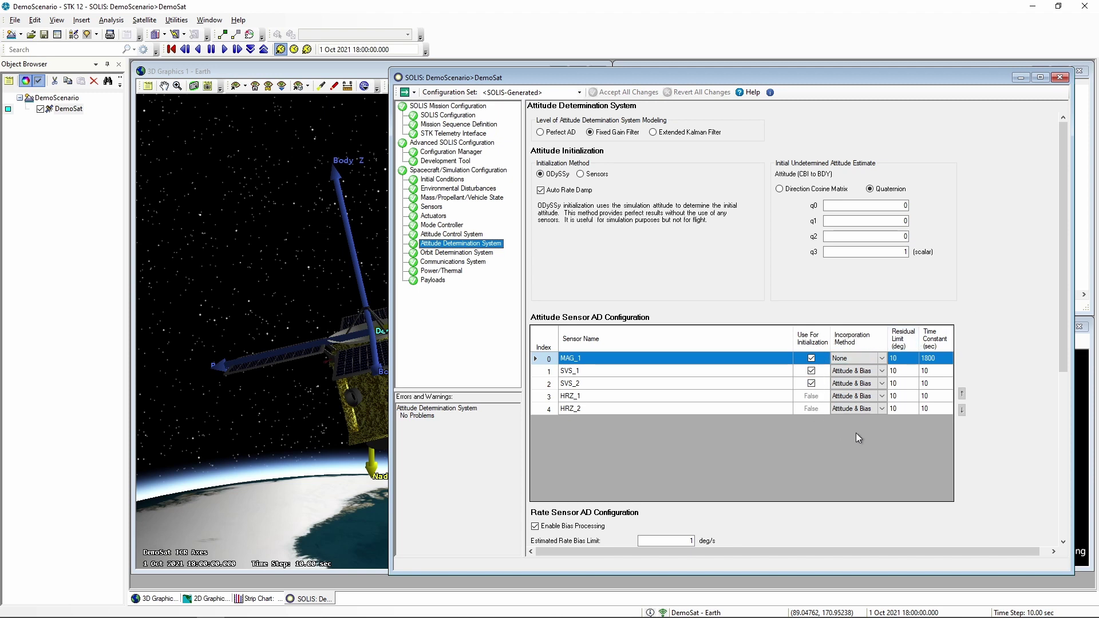
{"action": "left_click", "coordinate": [876, 358]}
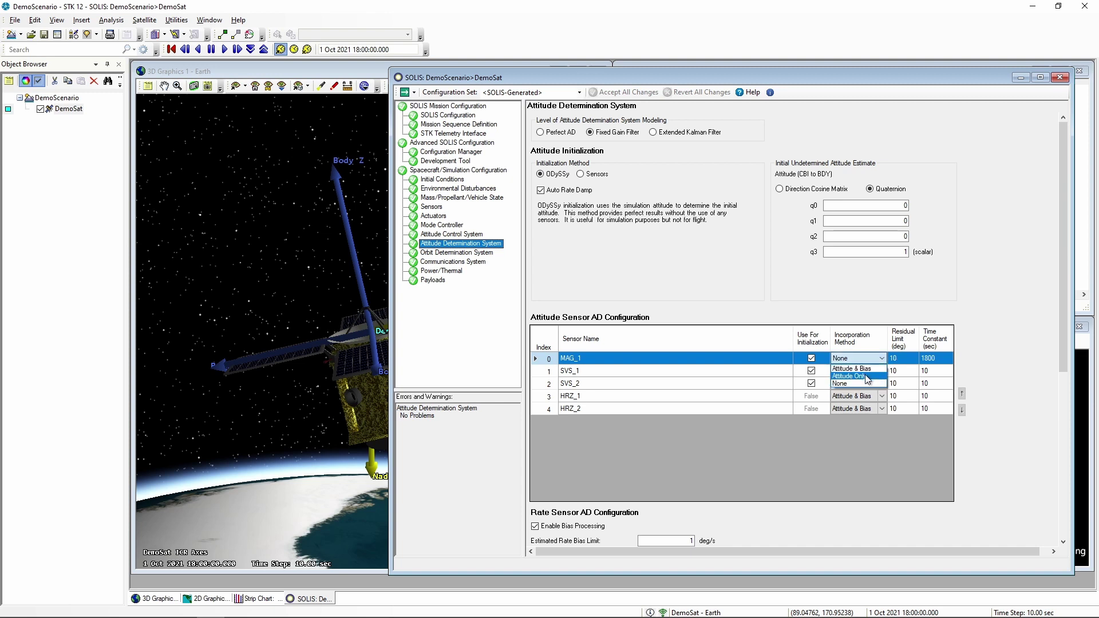
{"action": "left_click", "coordinate": [954, 305]}
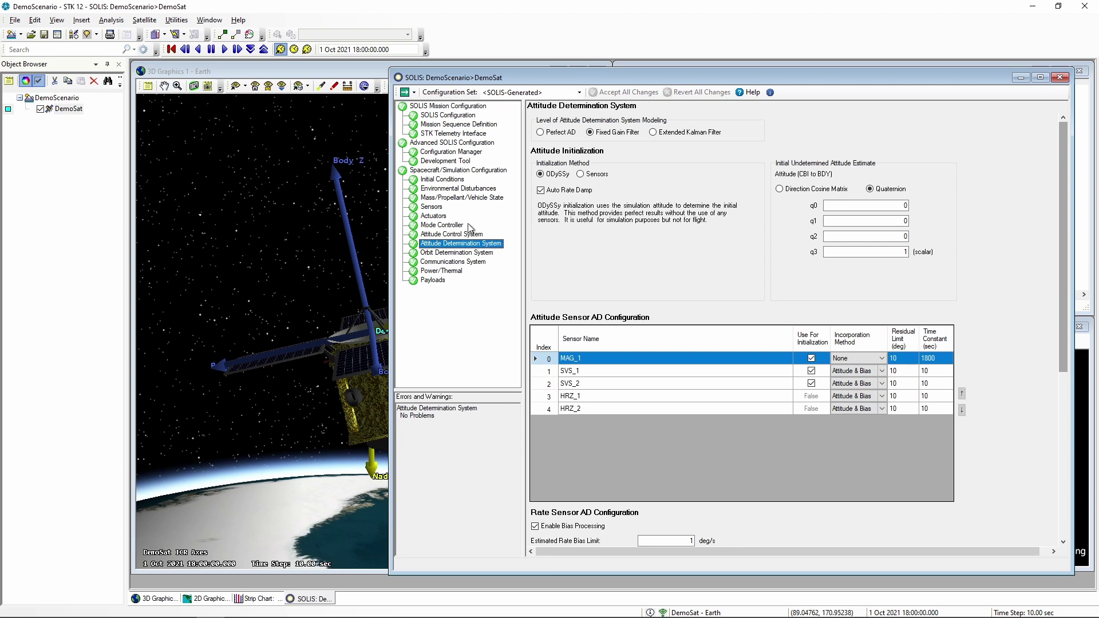
Step: Look over the satellite's actuator configuration, including the magnetic torquer and reaction wheel set categories
{"action": "left_click", "coordinate": [440, 218]}
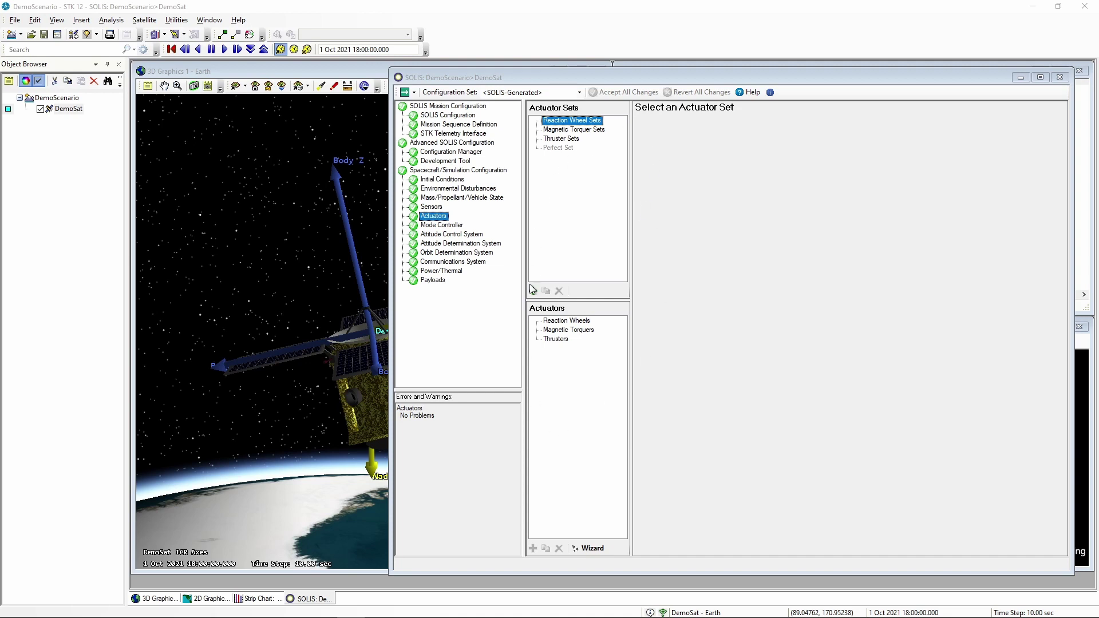
{"action": "left_click", "coordinate": [572, 130]}
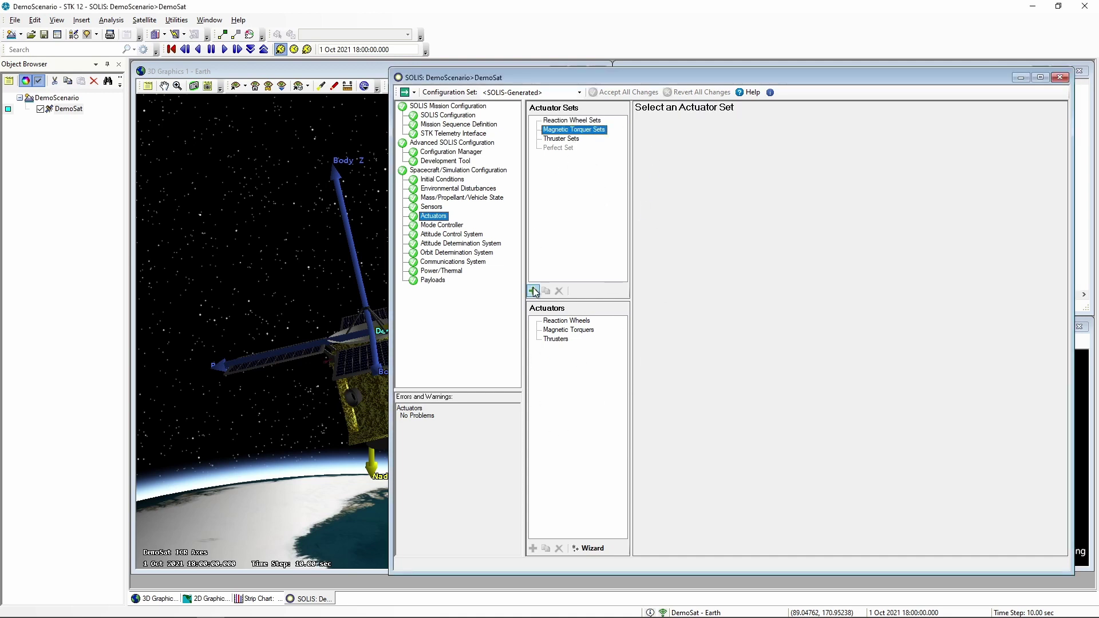
{"action": "left_click", "coordinate": [579, 122]}
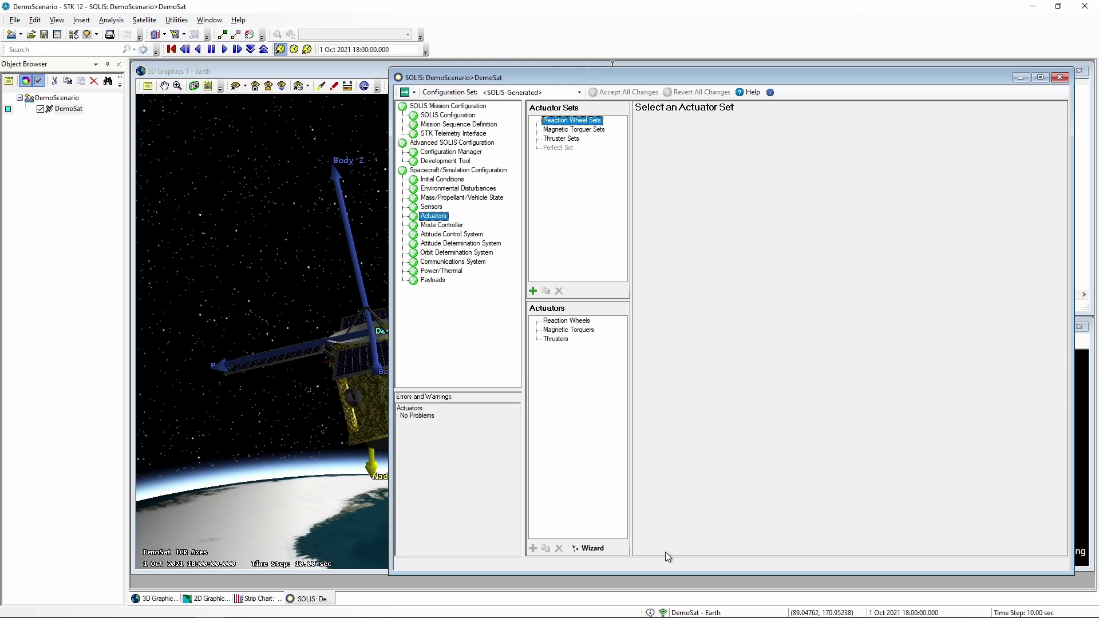
Step: Run the Actuator Wizard with Reaction Wheels as primary attitude actuator and Magnetic Torquers as momentum actuator, and accept all changes
{"action": "left_click", "coordinate": [589, 549]}
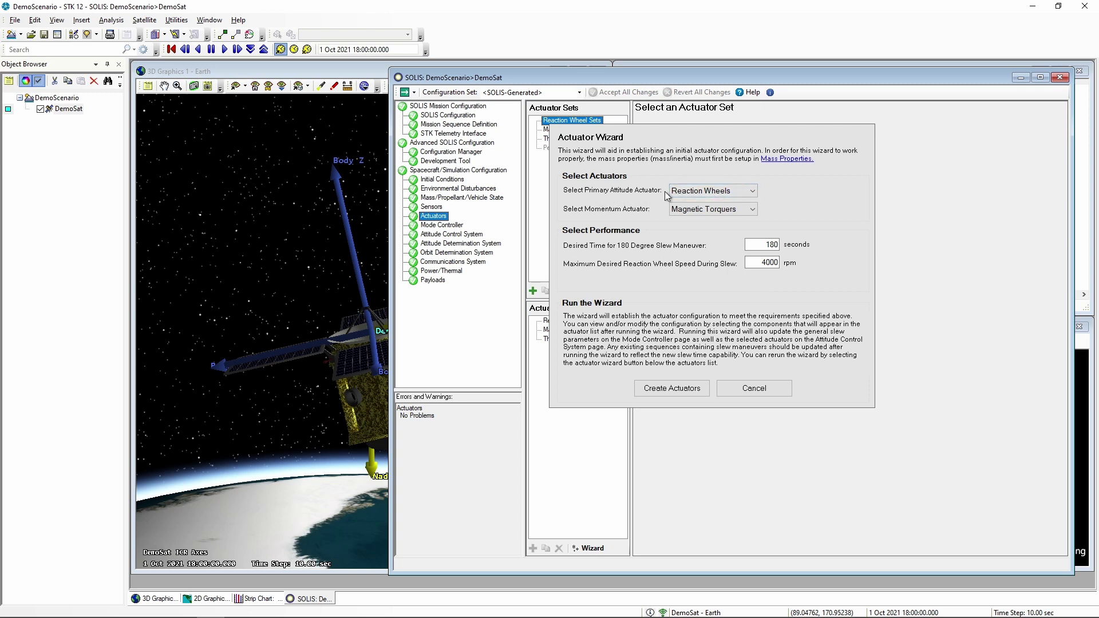
{"action": "left_click", "coordinate": [716, 190]}
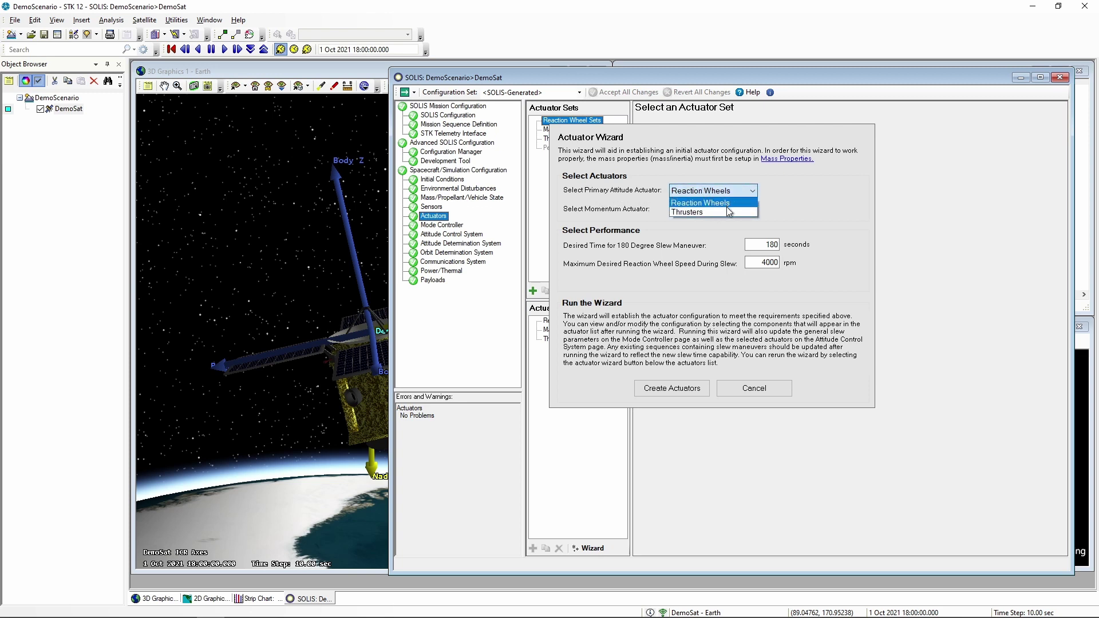
{"action": "left_click", "coordinate": [789, 207]}
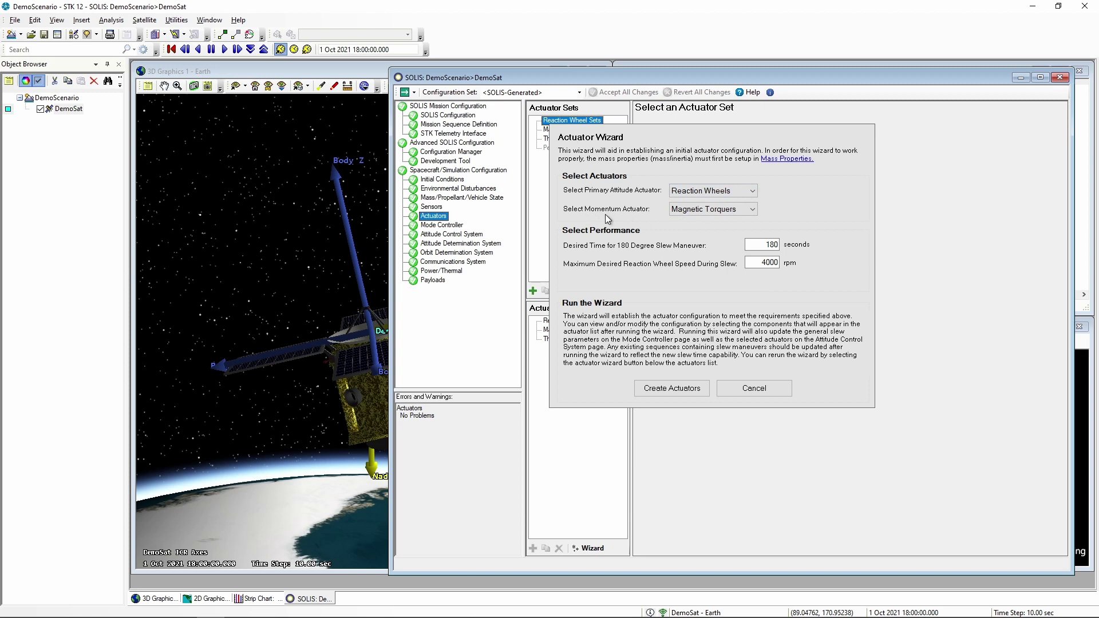
{"action": "left_click", "coordinate": [687, 210]}
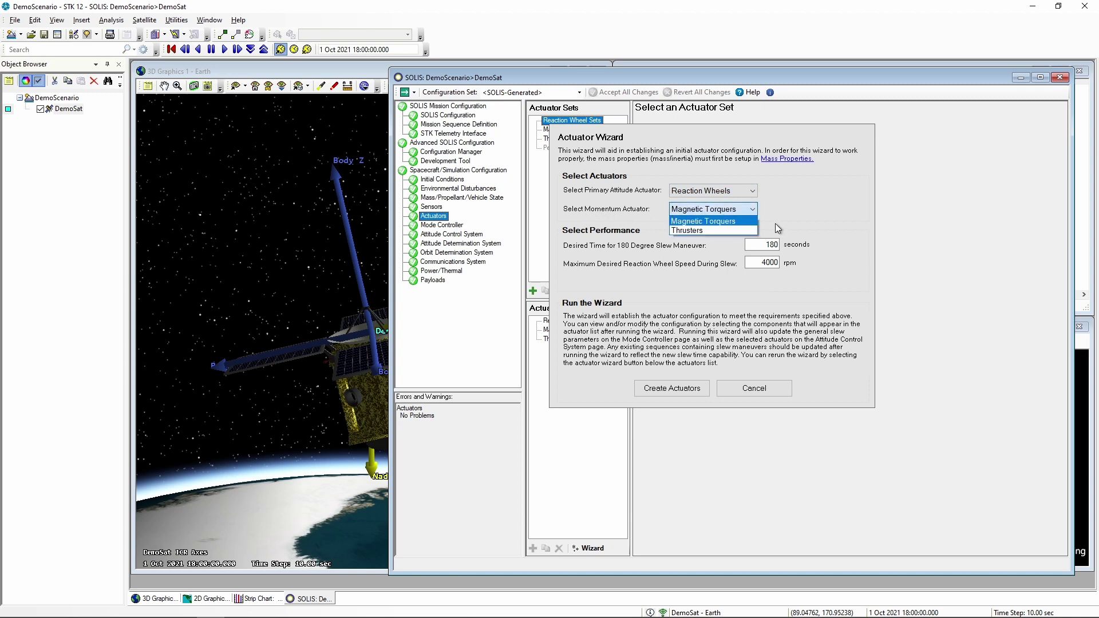
{"action": "left_click", "coordinate": [793, 217]}
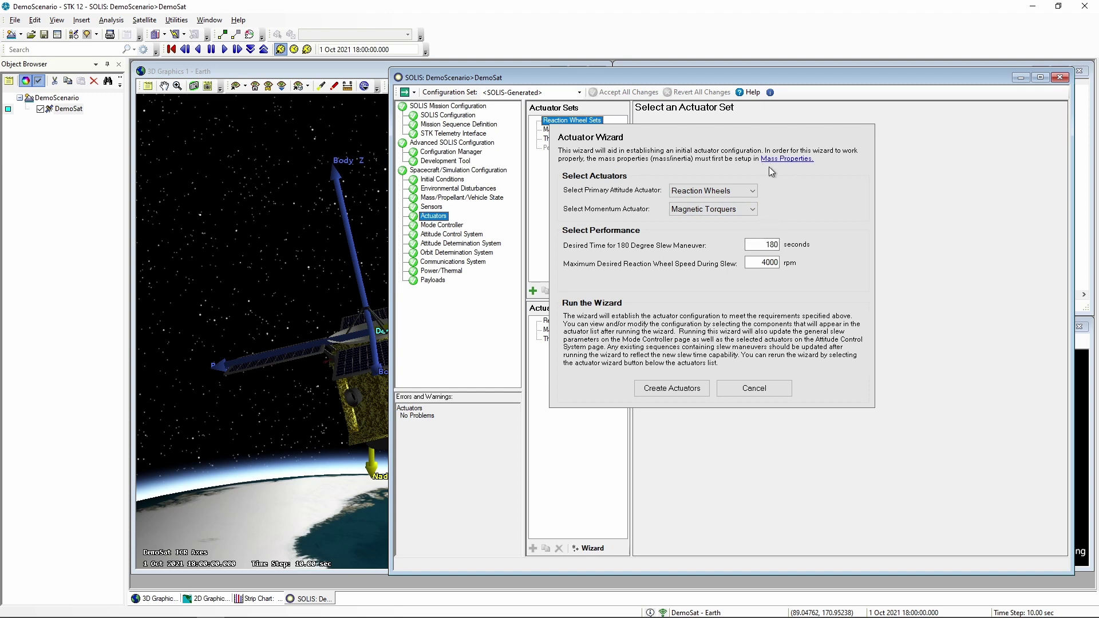
{"action": "left_click", "coordinate": [666, 393]}
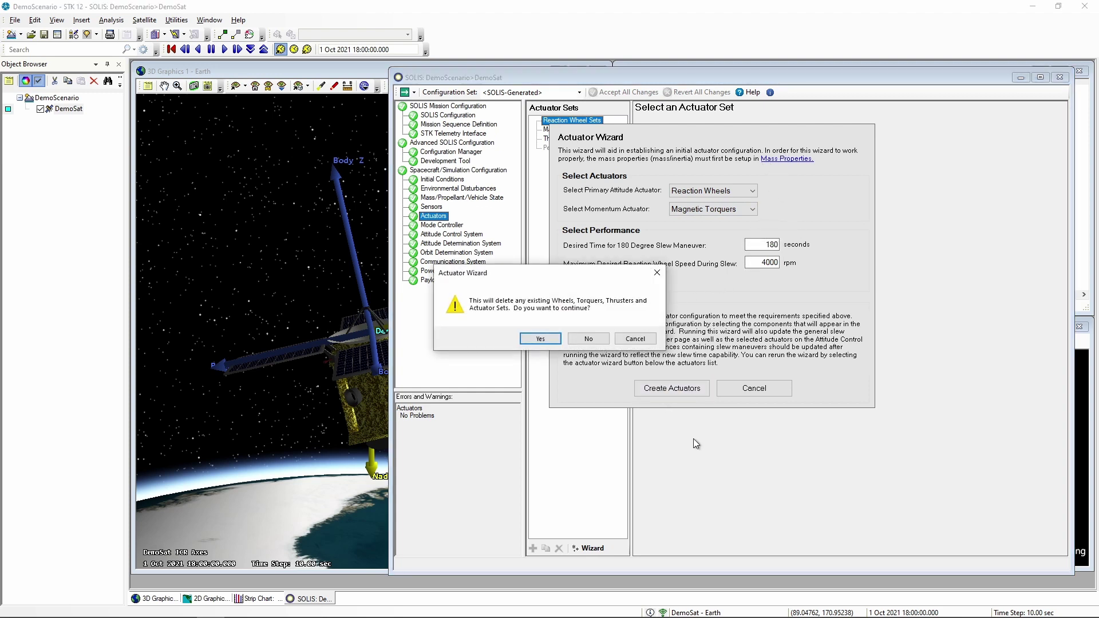
{"action": "left_click", "coordinate": [541, 339]}
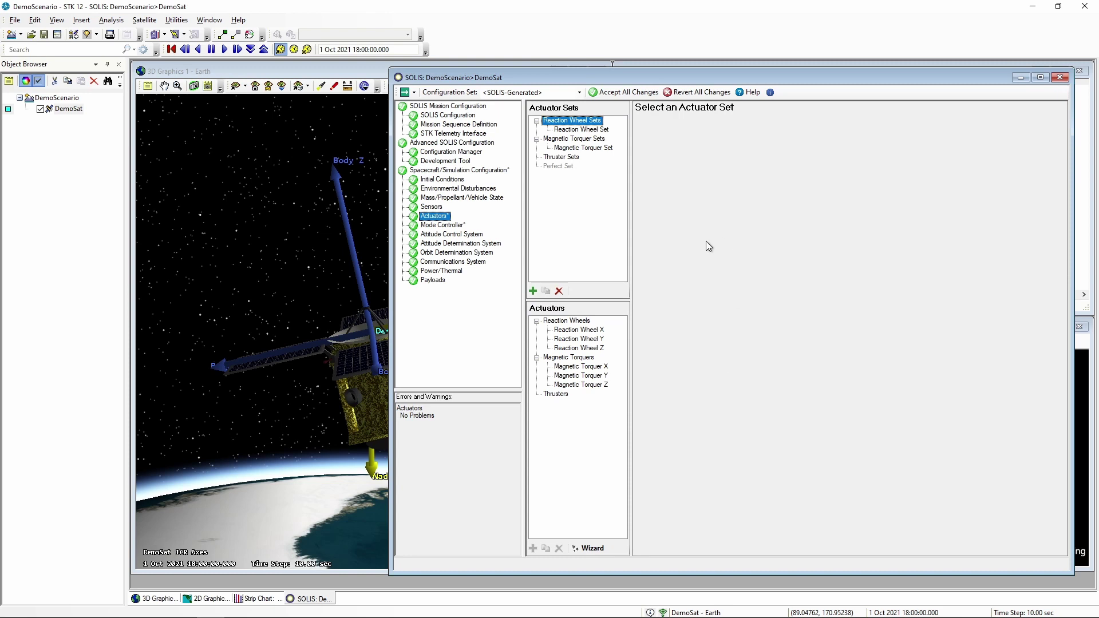
{"action": "left_click", "coordinate": [629, 92]}
Step: Examine Reaction Wheel X's spacecraft configuration and ODySSy truth model parameters, glancing at Magnetic Torquer X for comparison
{"action": "left_click", "coordinate": [597, 332]}
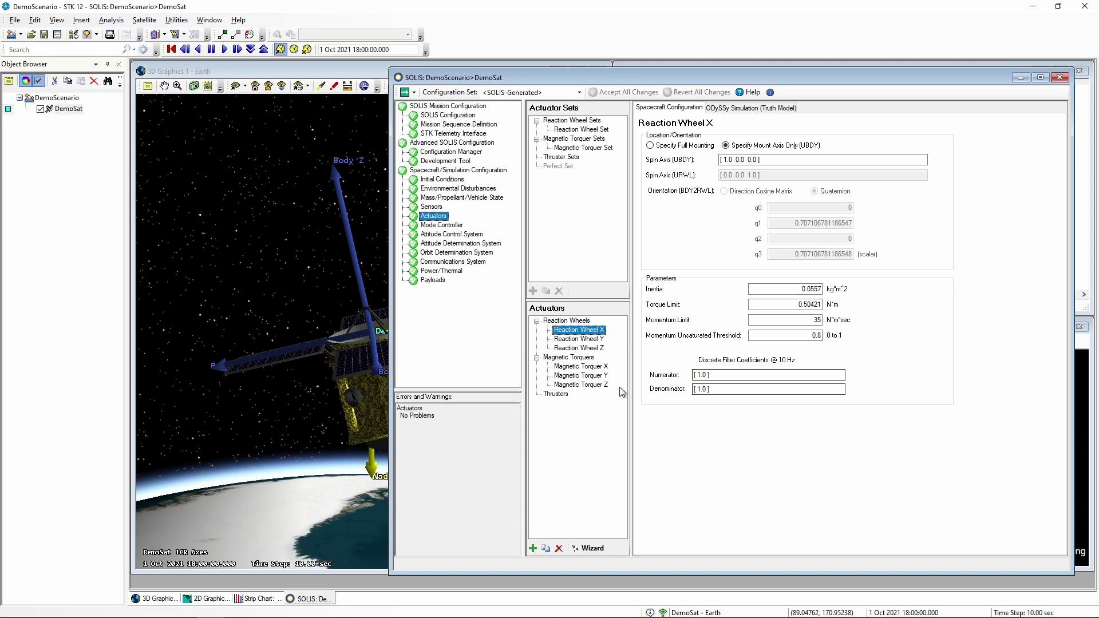
{"action": "left_click", "coordinate": [590, 366]}
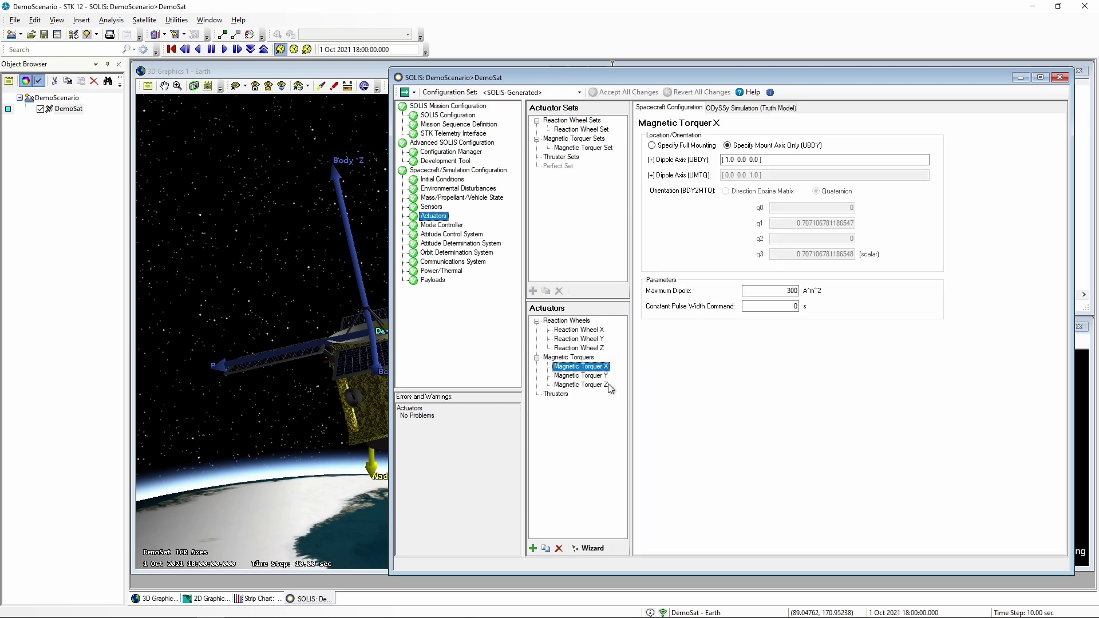
{"action": "left_click", "coordinate": [591, 330]}
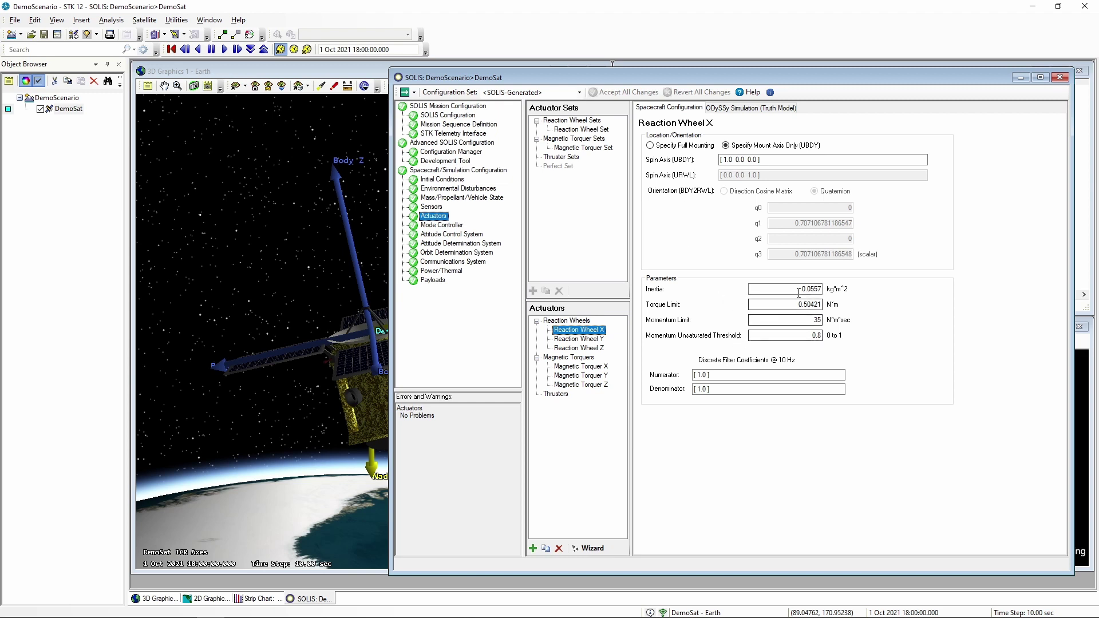
{"action": "left_click", "coordinate": [742, 109]}
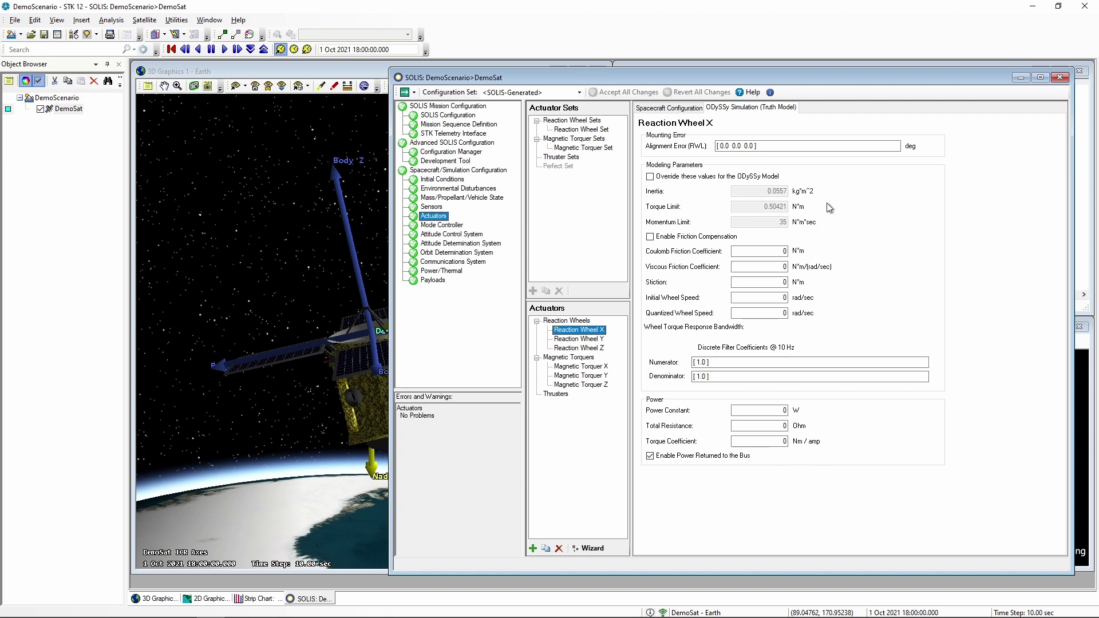
{"action": "left_click", "coordinate": [684, 114]}
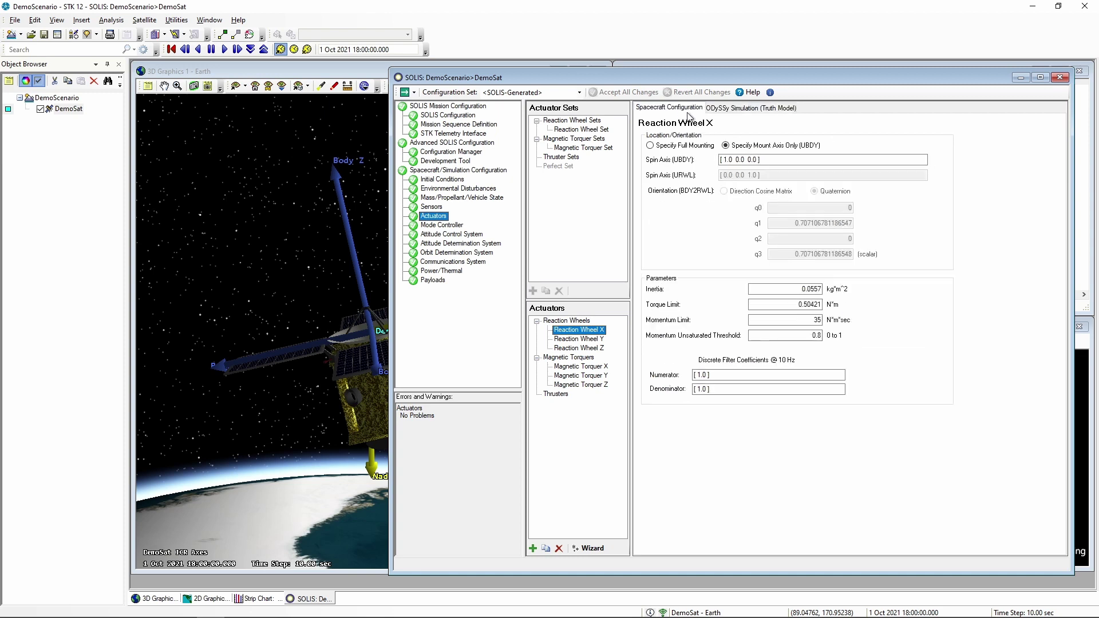
Step: Examine Magnetic Torquer X's spacecraft configuration and ODySSy truth model, and review the Reaction Wheel Set's parameters
{"action": "left_click", "coordinate": [591, 368]}
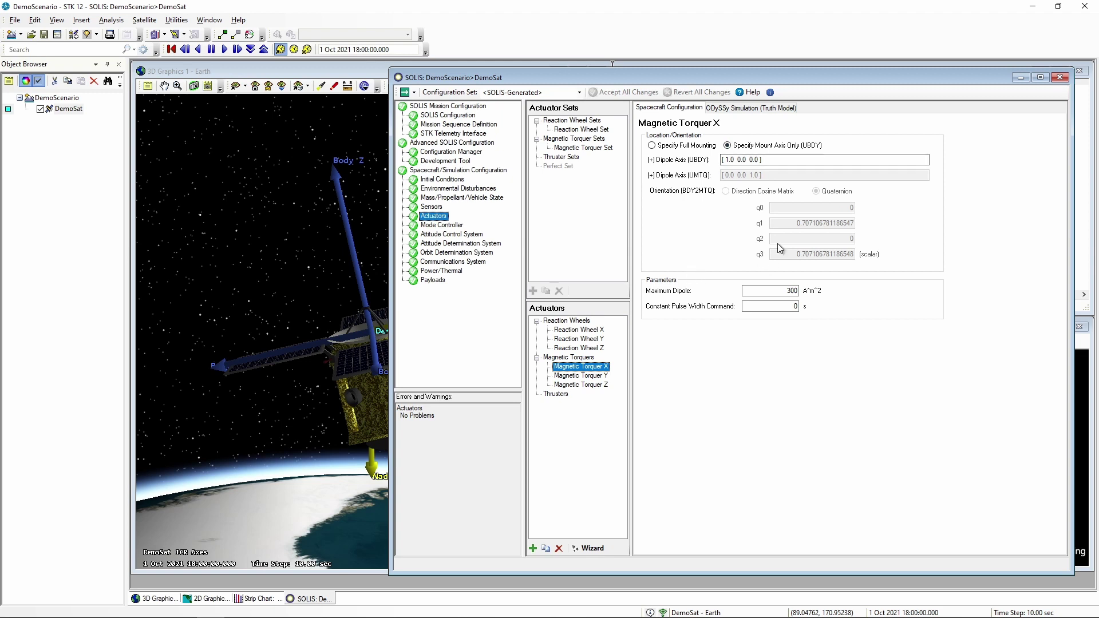
{"action": "left_click", "coordinate": [760, 111]}
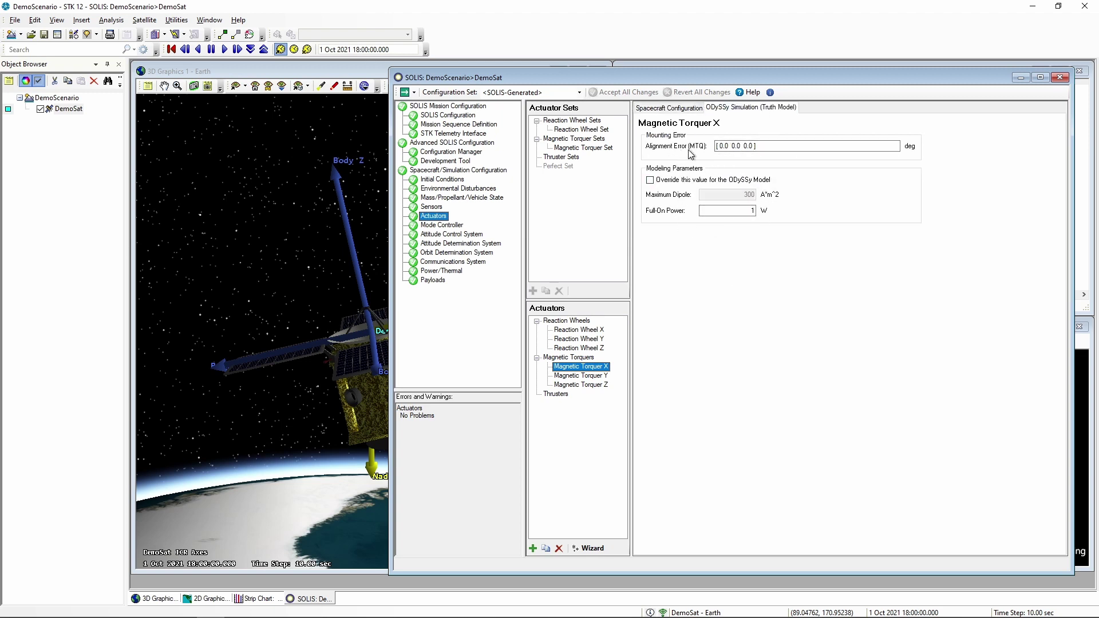
{"action": "left_click", "coordinate": [670, 109]}
{"action": "left_click", "coordinate": [573, 130]}
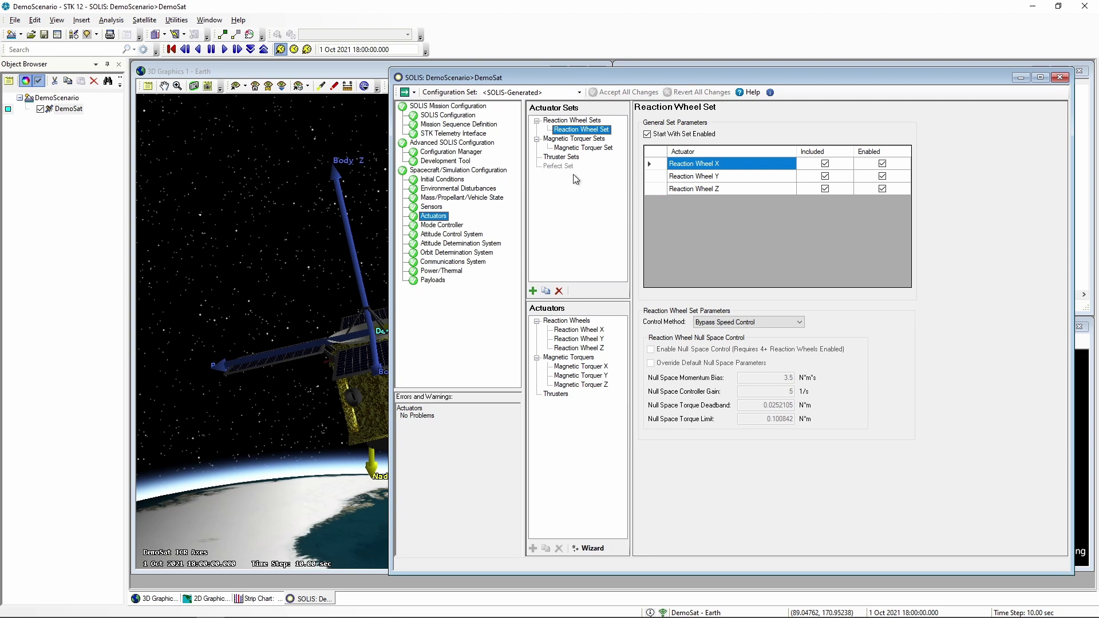
Step: Set the attitude control system model to PIID Control and widen the SOLIS window
{"action": "left_click", "coordinate": [439, 235]}
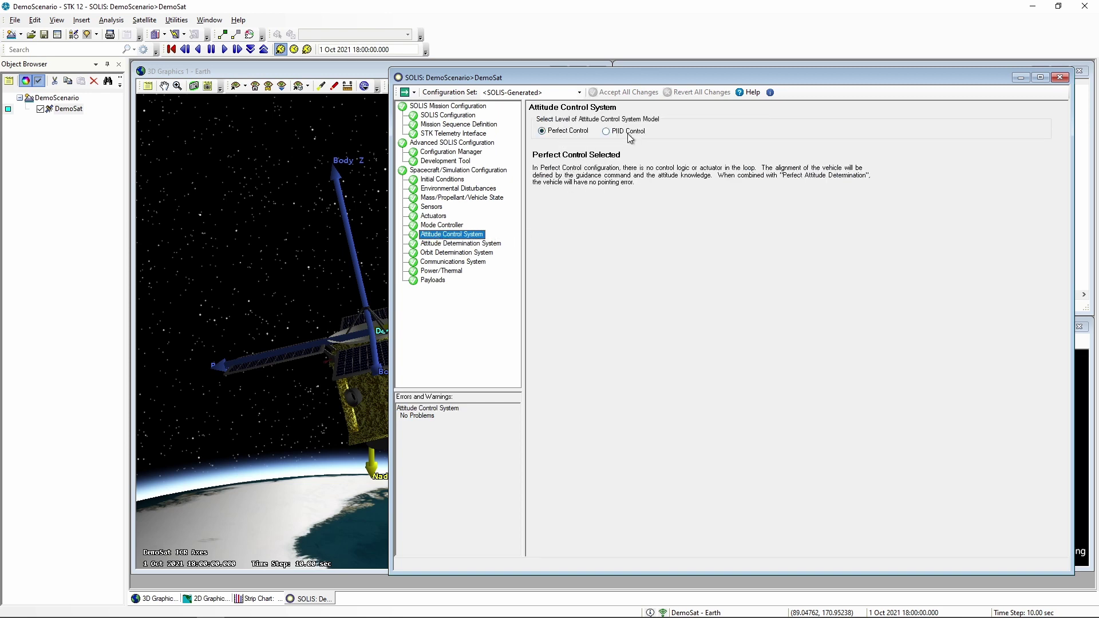
{"action": "left_click", "coordinate": [608, 132]}
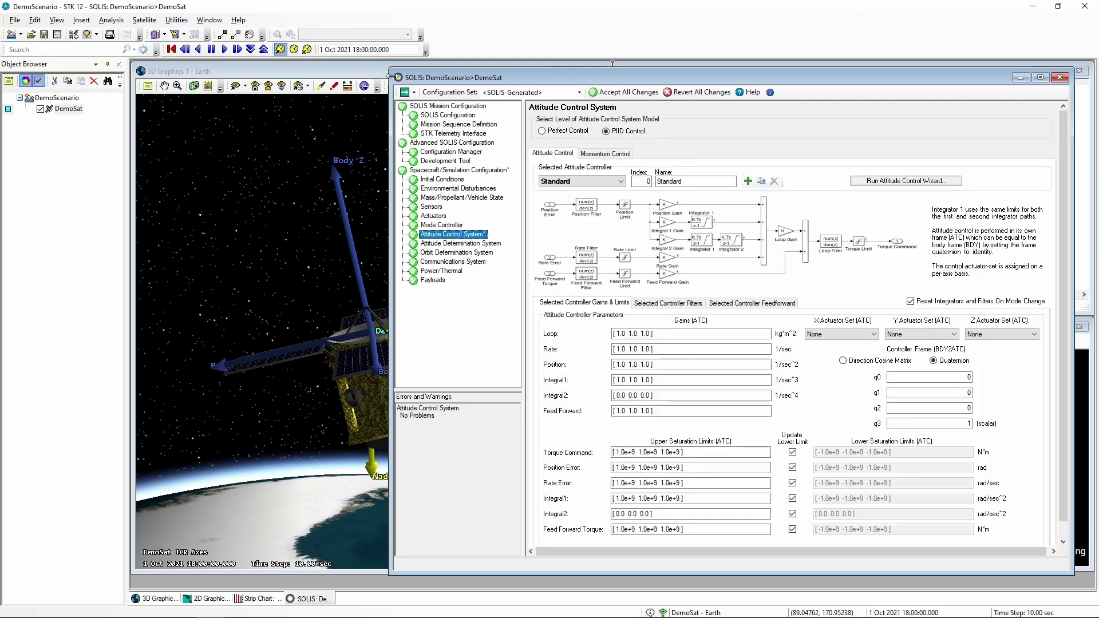
{"action": "left_click_drag", "start_coordinate": [388, 67], "coordinate": [335, 67]}
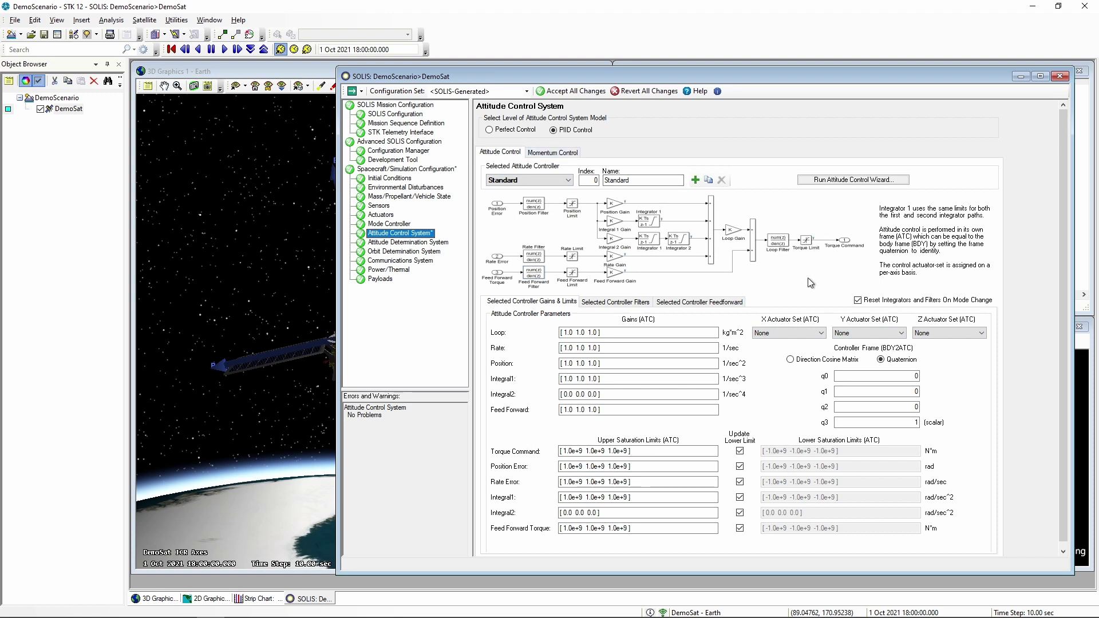
Step: Assign the Reaction Wheel Set as the X, Y and Z actuator sets of the Standard attitude controller
{"action": "left_click", "coordinate": [771, 333]}
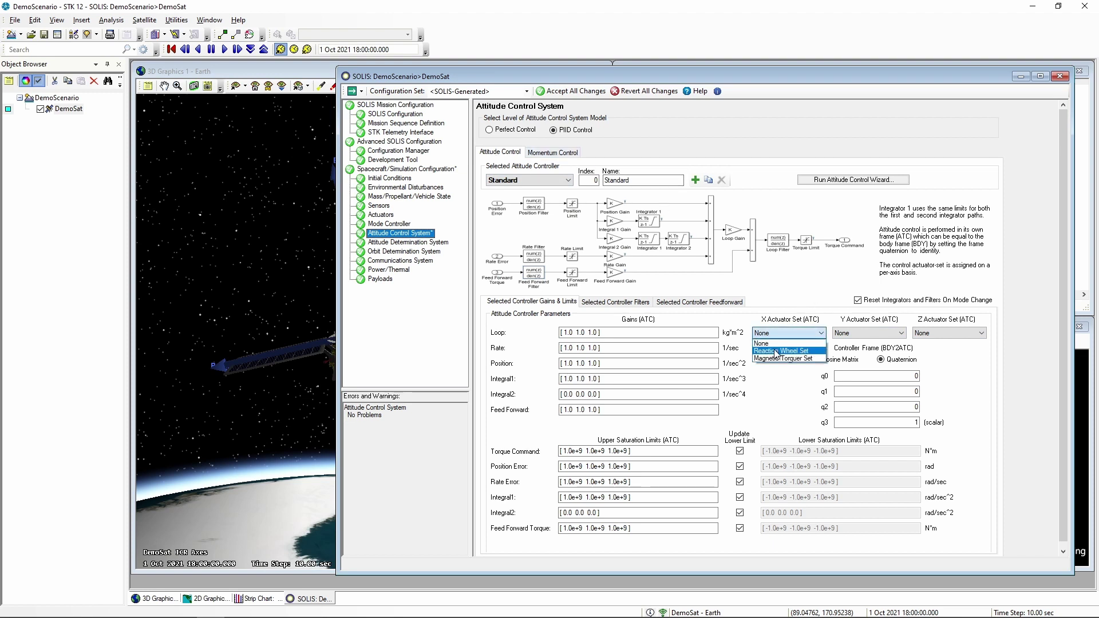
{"action": "left_click", "coordinate": [781, 351]}
{"action": "left_click", "coordinate": [868, 333]}
{"action": "left_click", "coordinate": [862, 351]}
{"action": "left_click", "coordinate": [923, 335]}
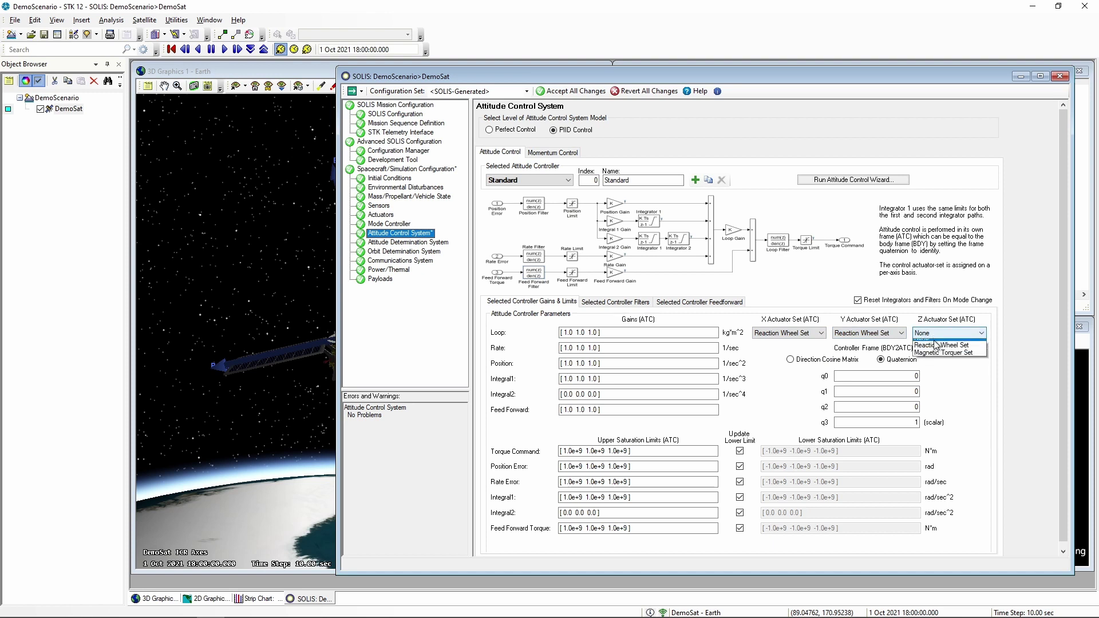
{"action": "left_click", "coordinate": [936, 349]}
Step: Assign the Magnetic Torquer Set as the Standard momentum controller's X, Y and Z actuator sets and accept all changes
{"action": "left_click", "coordinate": [556, 153]}
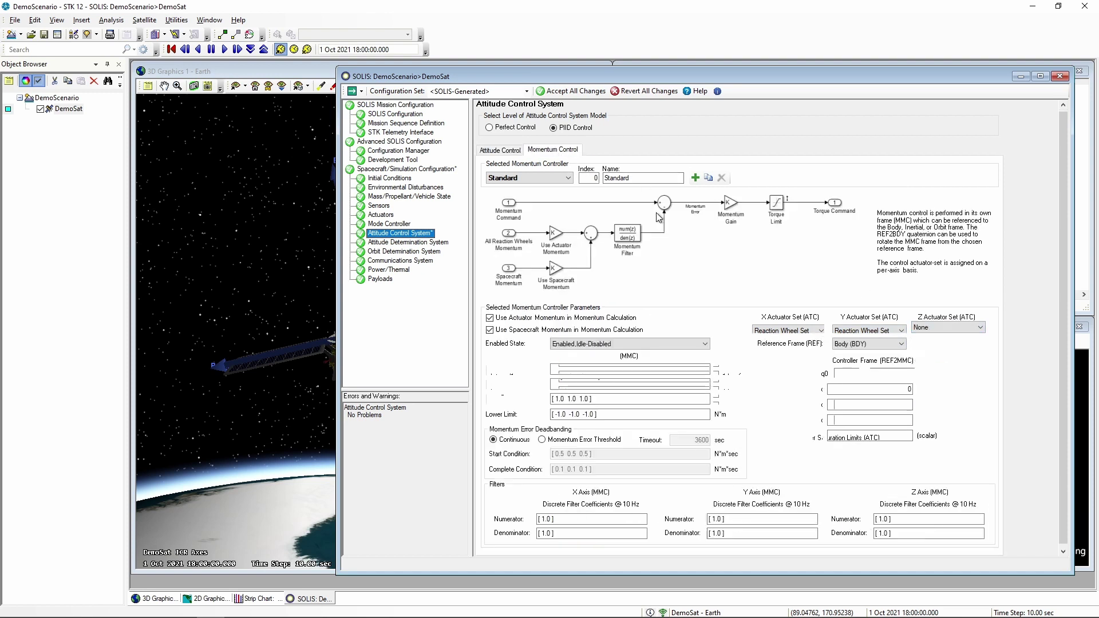
{"action": "left_click", "coordinate": [767, 329]}
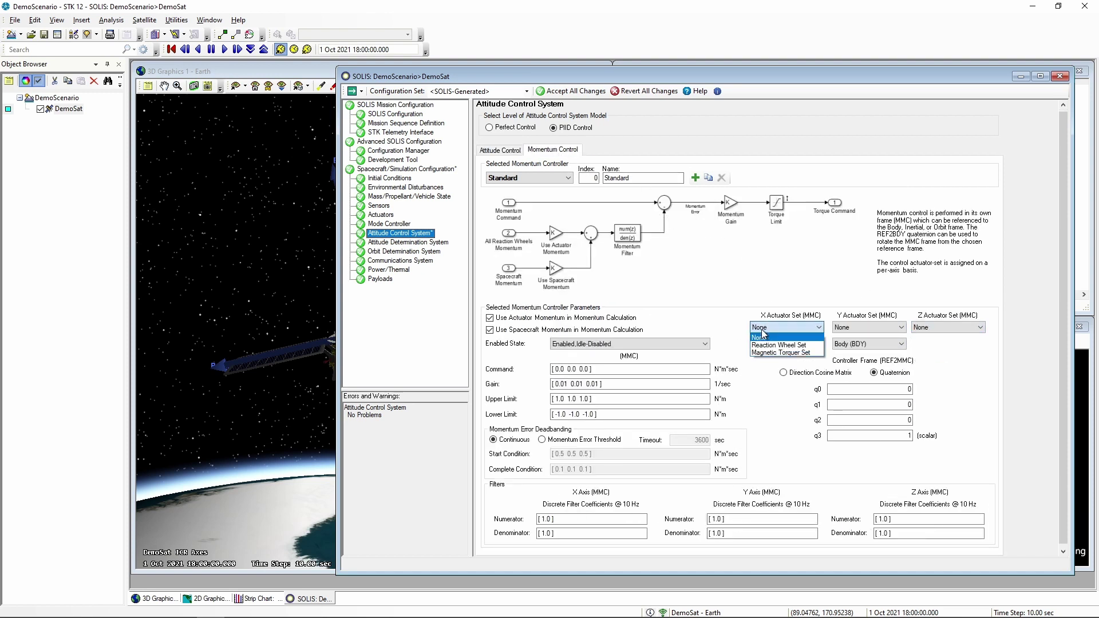
{"action": "left_click", "coordinate": [782, 359]}
{"action": "left_click", "coordinate": [850, 331]}
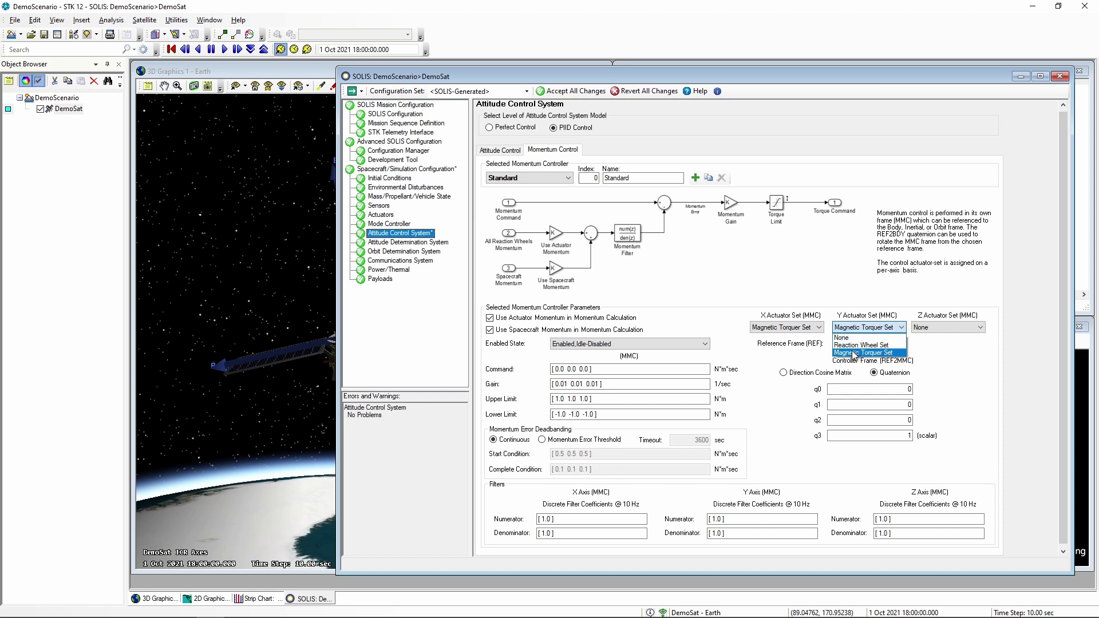
{"action": "left_click", "coordinate": [856, 353]}
{"action": "left_click", "coordinate": [933, 329]}
{"action": "left_click", "coordinate": [934, 353]}
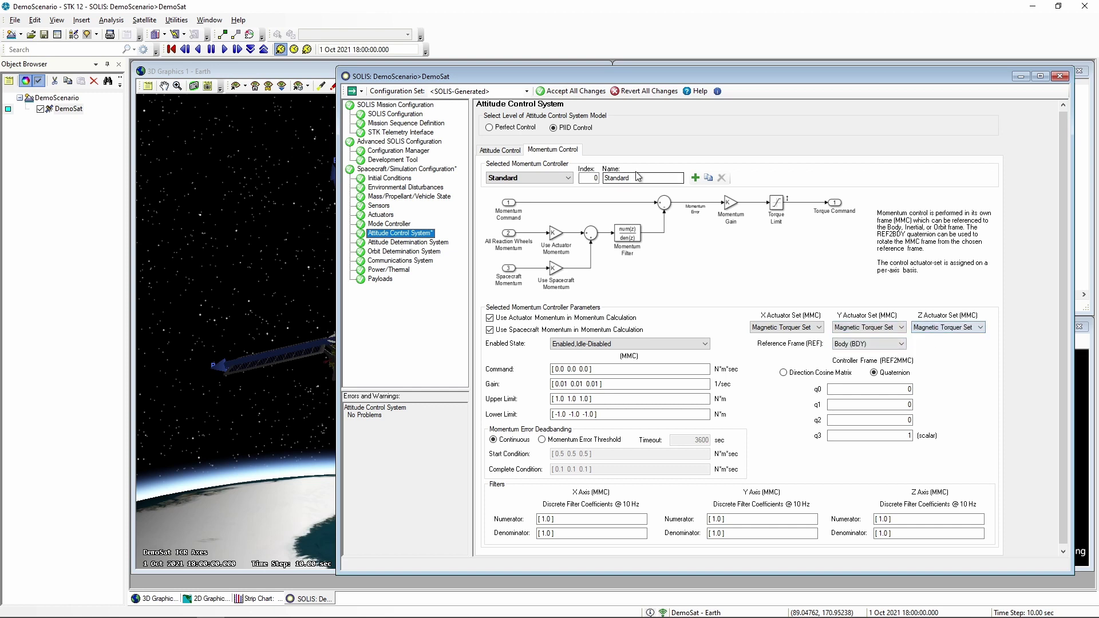
{"action": "left_click", "coordinate": [519, 152]}
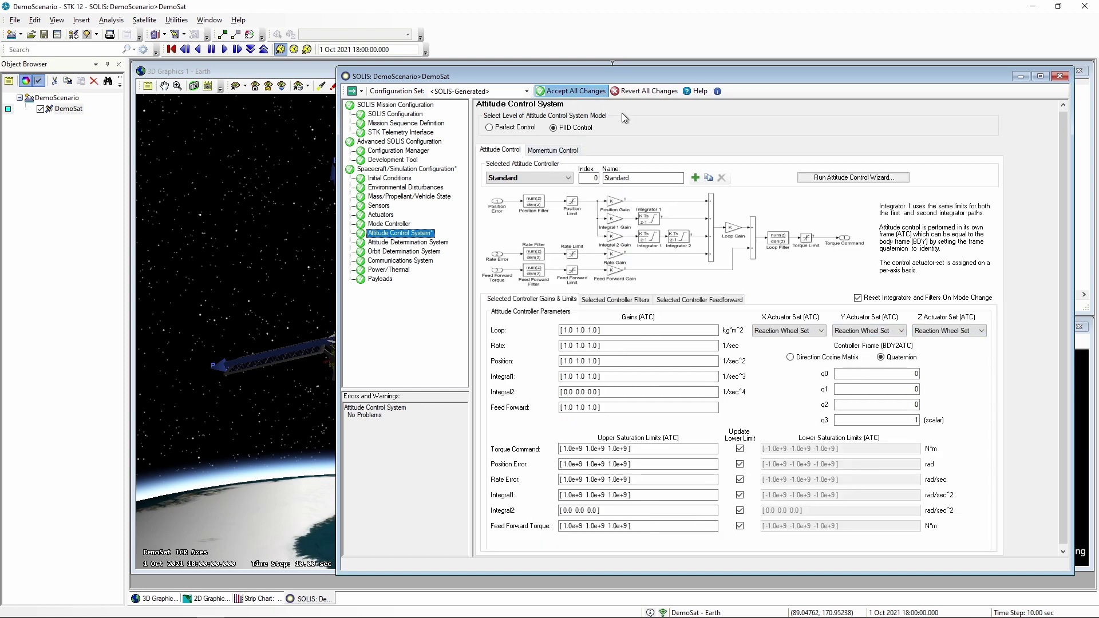
{"action": "left_click", "coordinate": [573, 91]}
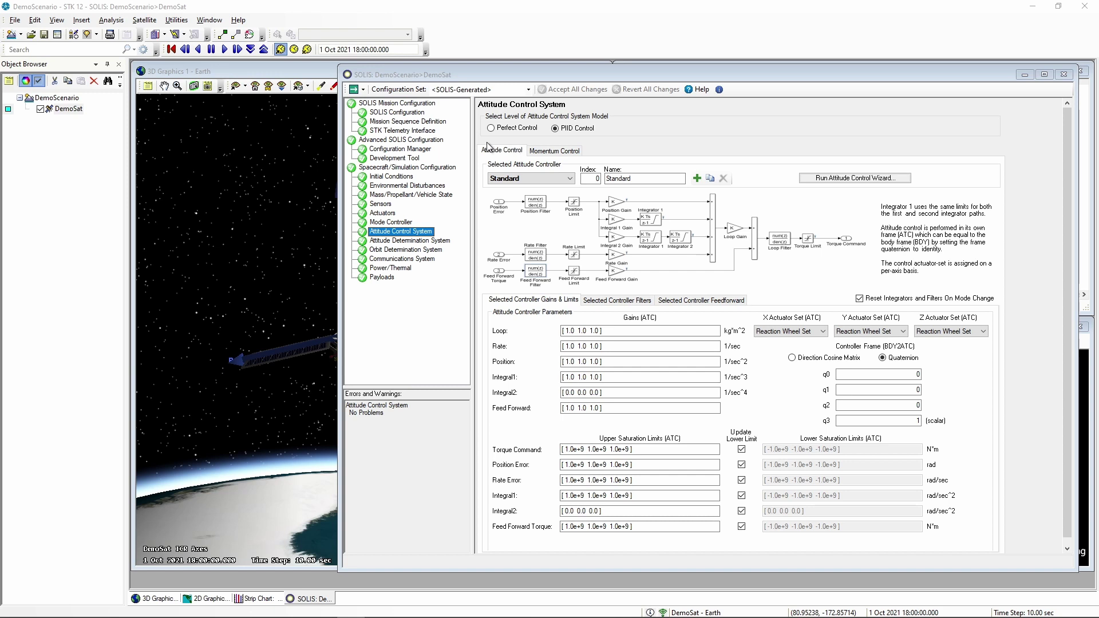
Step: Add the Actuator Processing packet group to the selected telemetry of the STK Telemetry Interface
{"action": "left_click", "coordinate": [410, 131]}
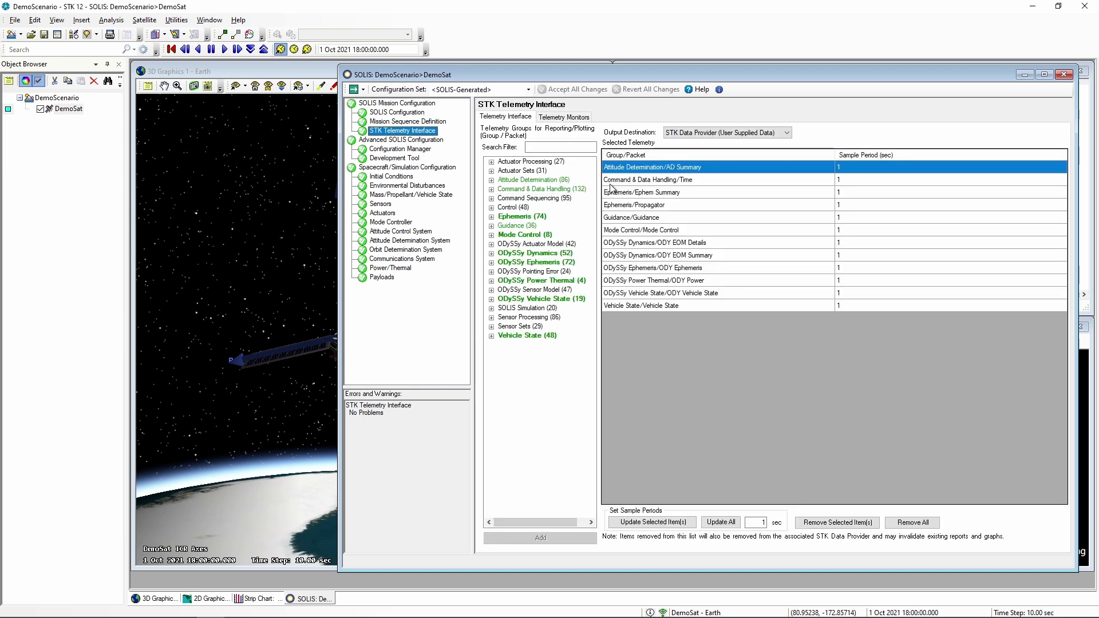
{"action": "left_click", "coordinate": [534, 163]}
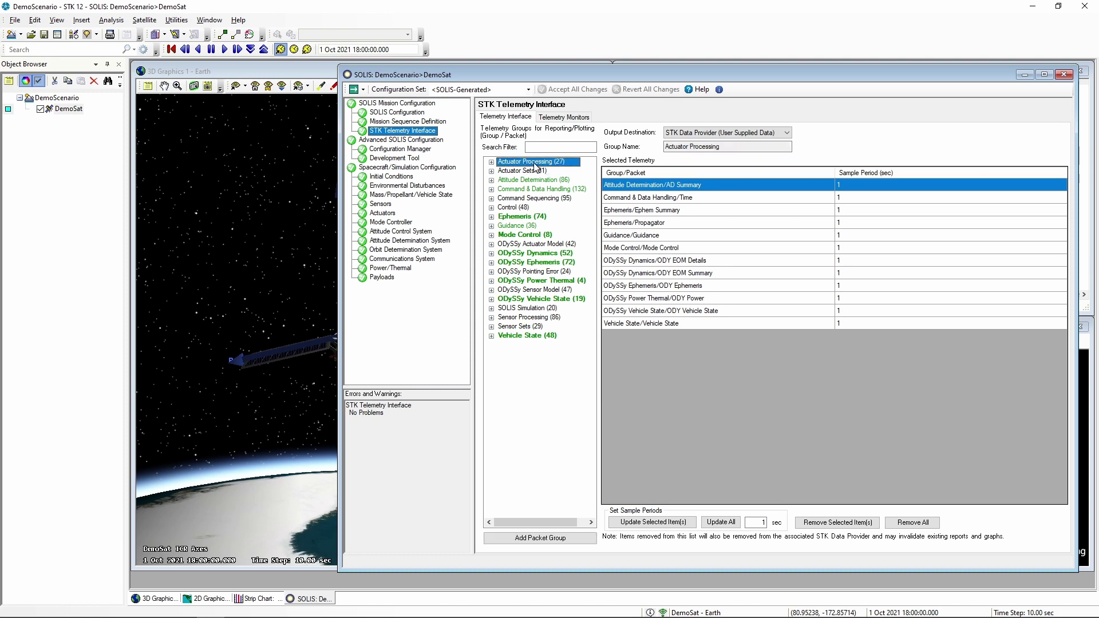
{"action": "left_click", "coordinate": [572, 539]}
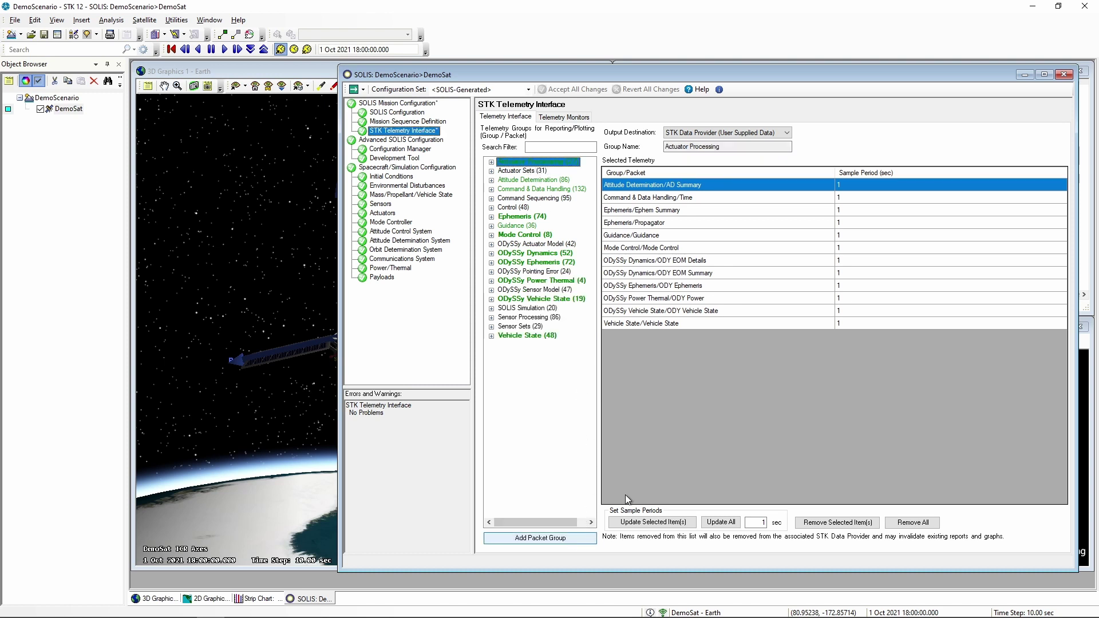
Step: Add the Actuator Sets and ODySSy Actuator Model packet groups to the selected telemetry and accept all changes
{"action": "left_click", "coordinate": [538, 171]}
{"action": "left_click", "coordinate": [570, 538]}
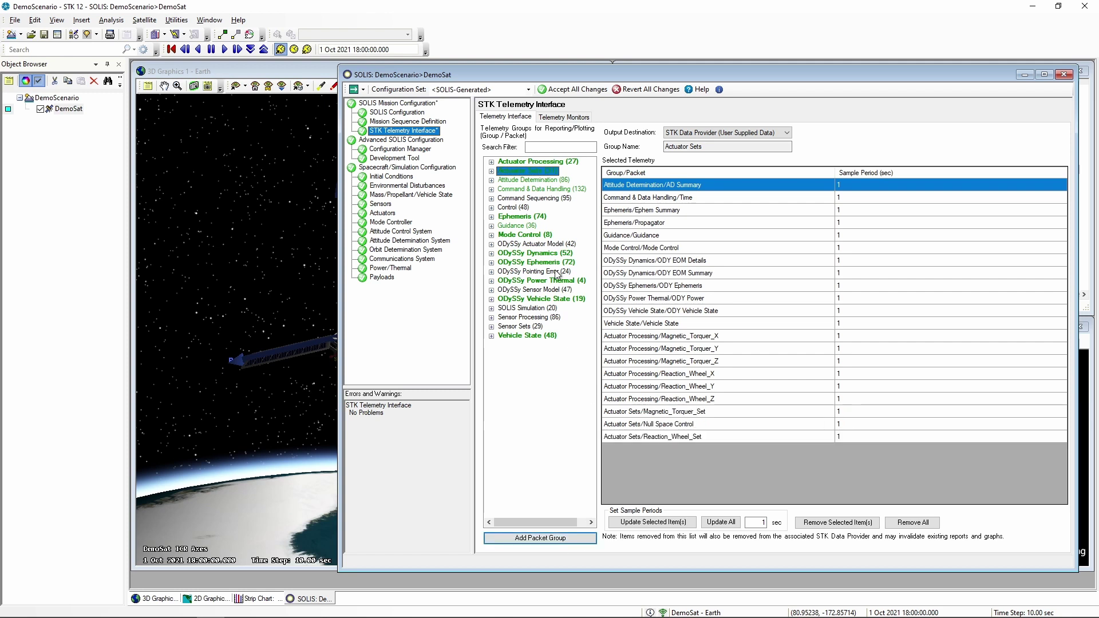
{"action": "left_click", "coordinate": [537, 245]}
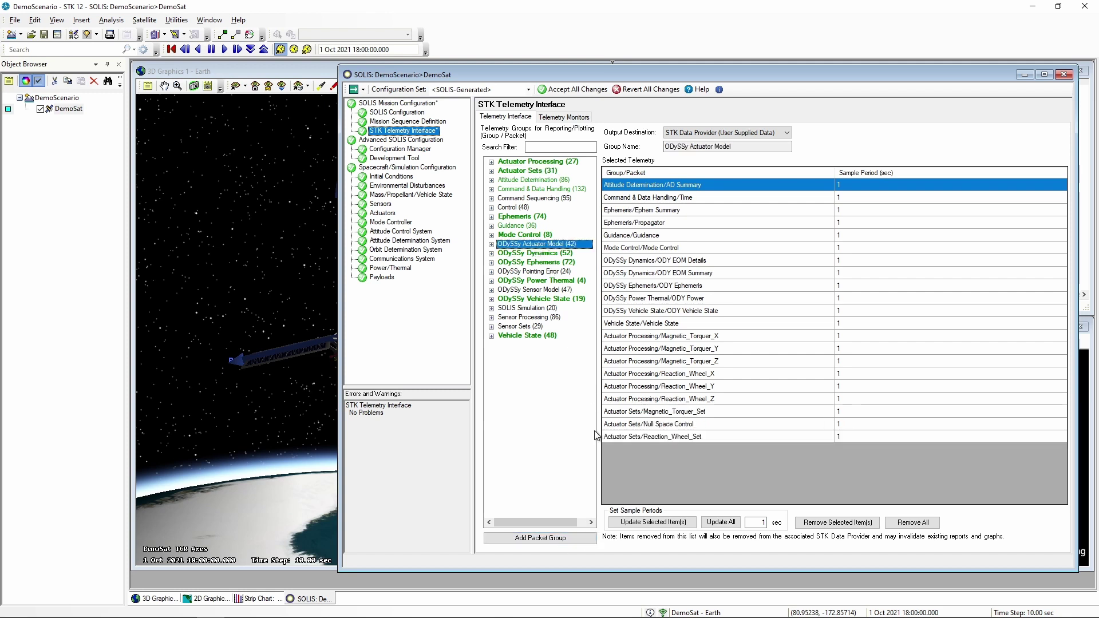
{"action": "left_click", "coordinate": [544, 539]}
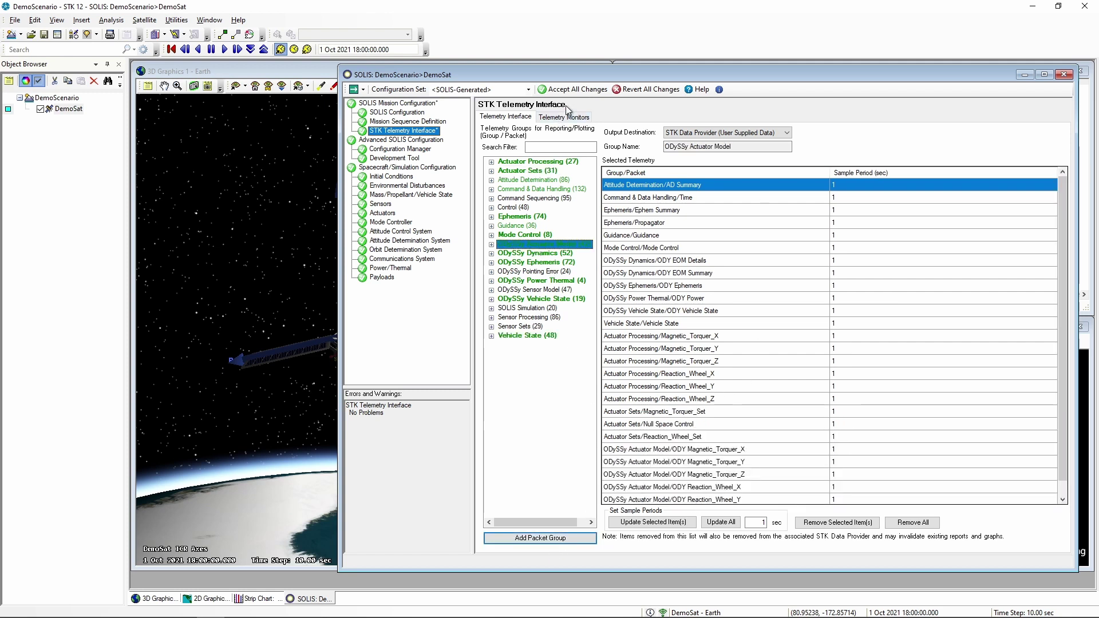
{"action": "left_click", "coordinate": [572, 90]}
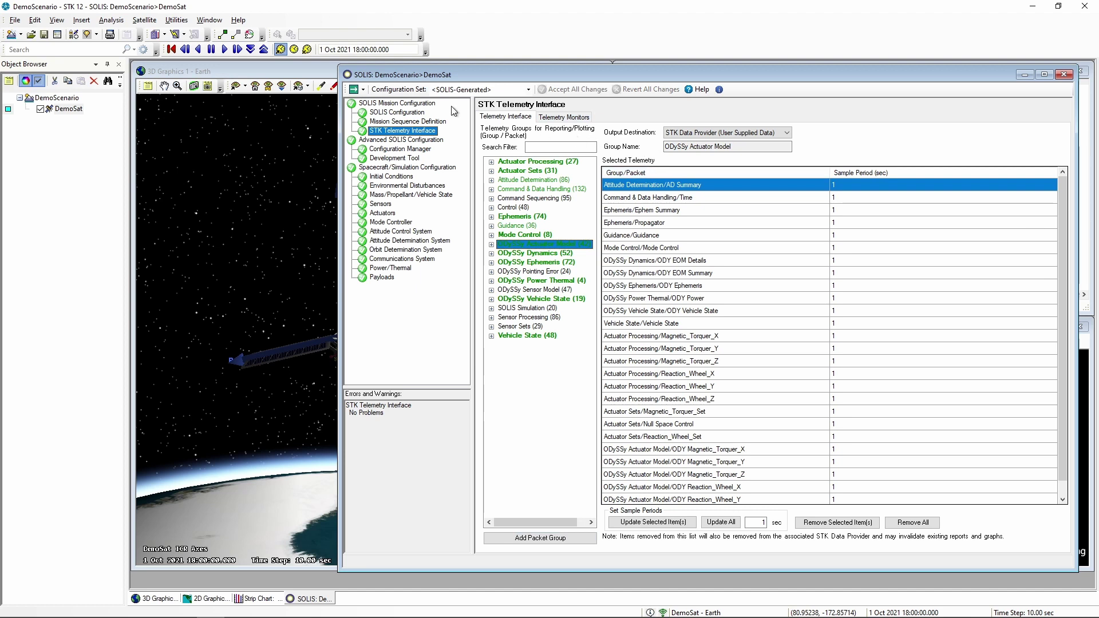
Step: Run the SOLIS simulation at a multiple of real time and minimize the SOLIS configuration and Run Status windows
{"action": "left_click", "coordinate": [363, 89]}
{"action": "left_click", "coordinate": [401, 115]}
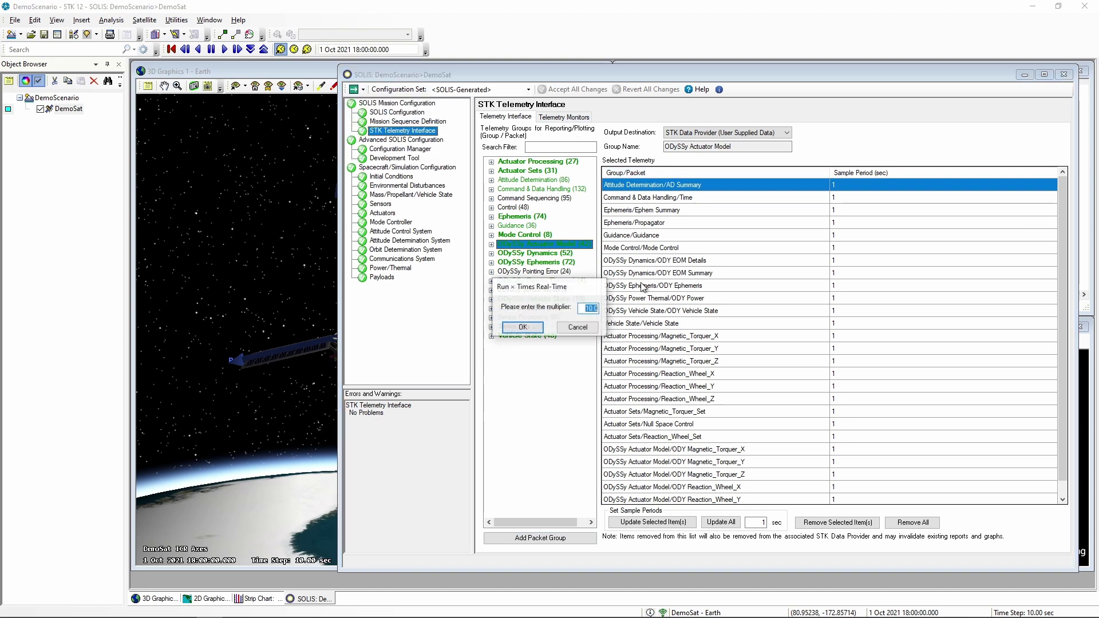
{"action": "left_click", "coordinate": [526, 328]}
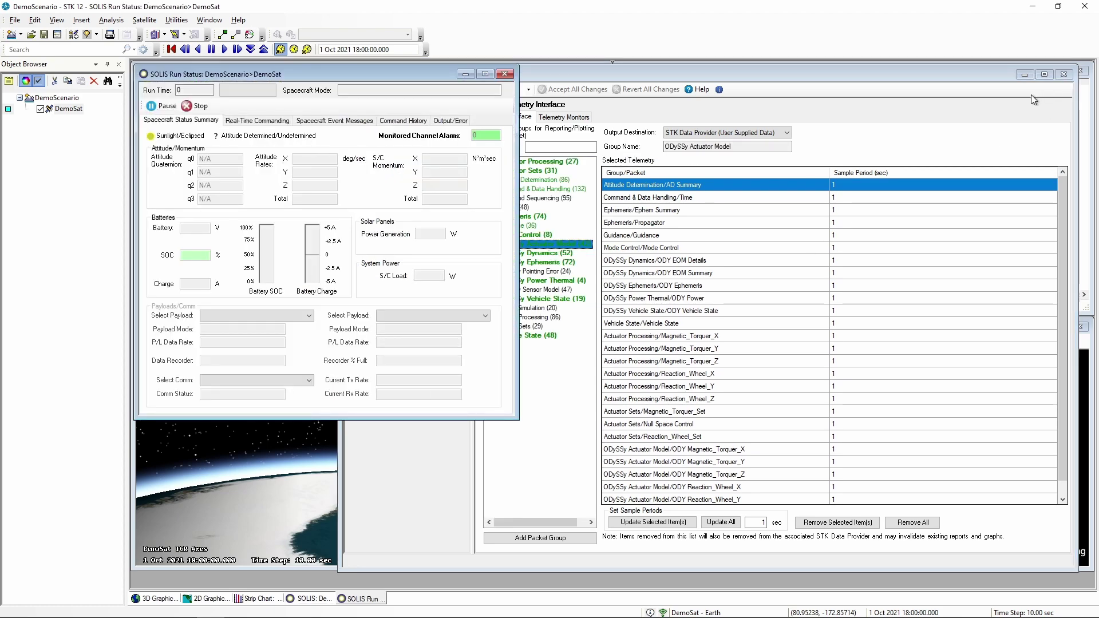
{"action": "left_click", "coordinate": [1025, 75]}
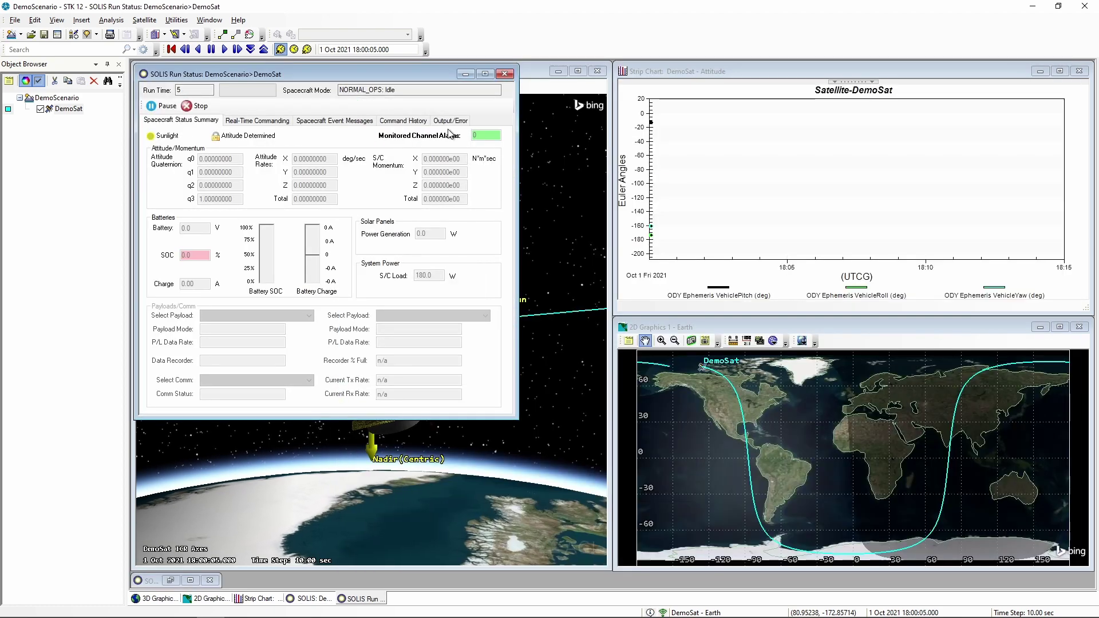
{"action": "left_click_drag", "start_coordinate": [399, 76], "coordinate": [772, 142]}
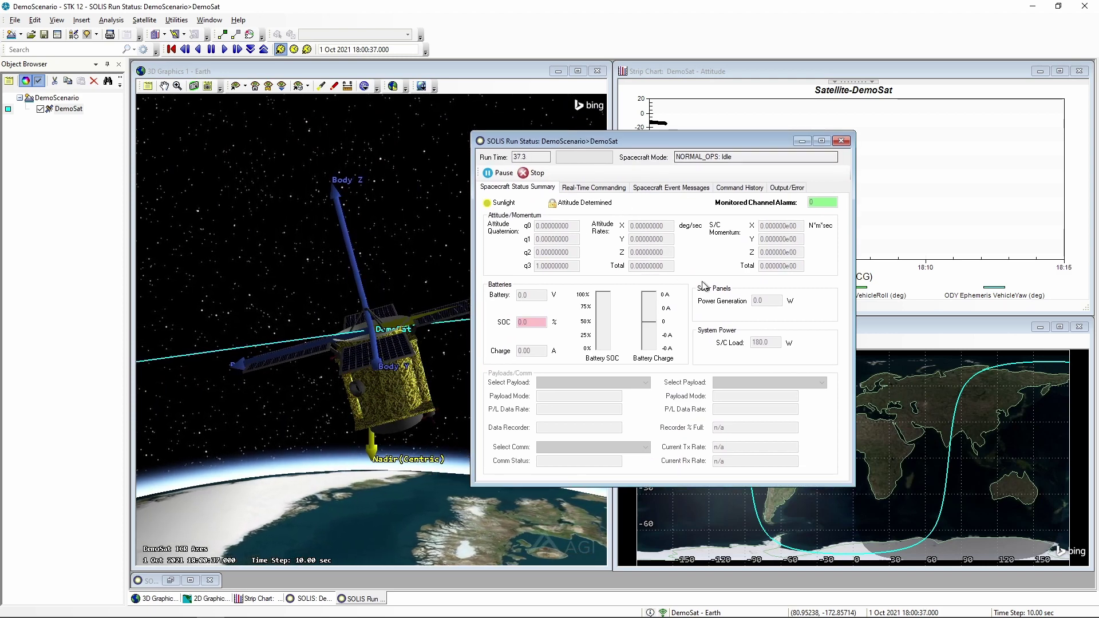
{"action": "left_click", "coordinate": [801, 142]}
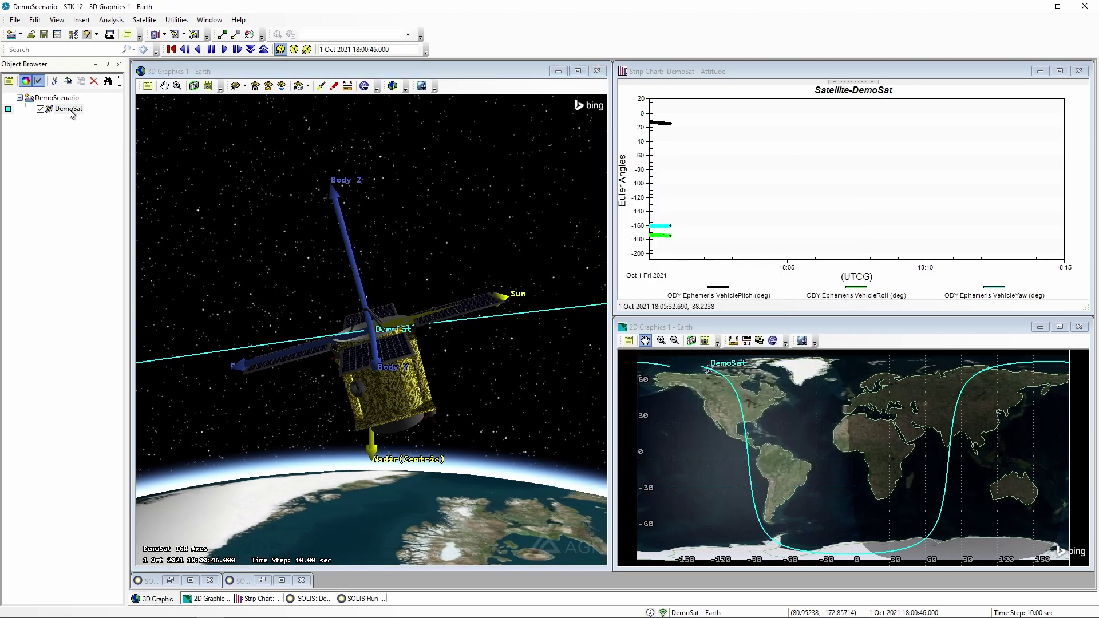
Step: Open the properties of the Actuators graph style under My Styles in DemoSat's Report & Graph Manager
{"action": "right_click", "coordinate": [68, 109]}
{"action": "left_click", "coordinate": [131, 212]}
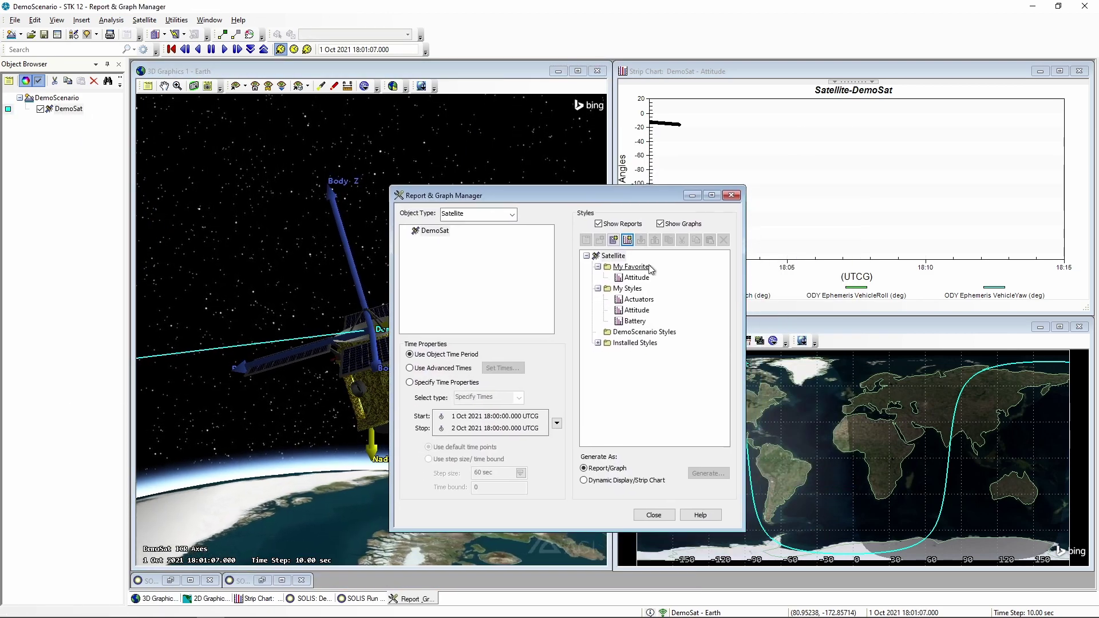
{"action": "right_click", "coordinate": [637, 310]}
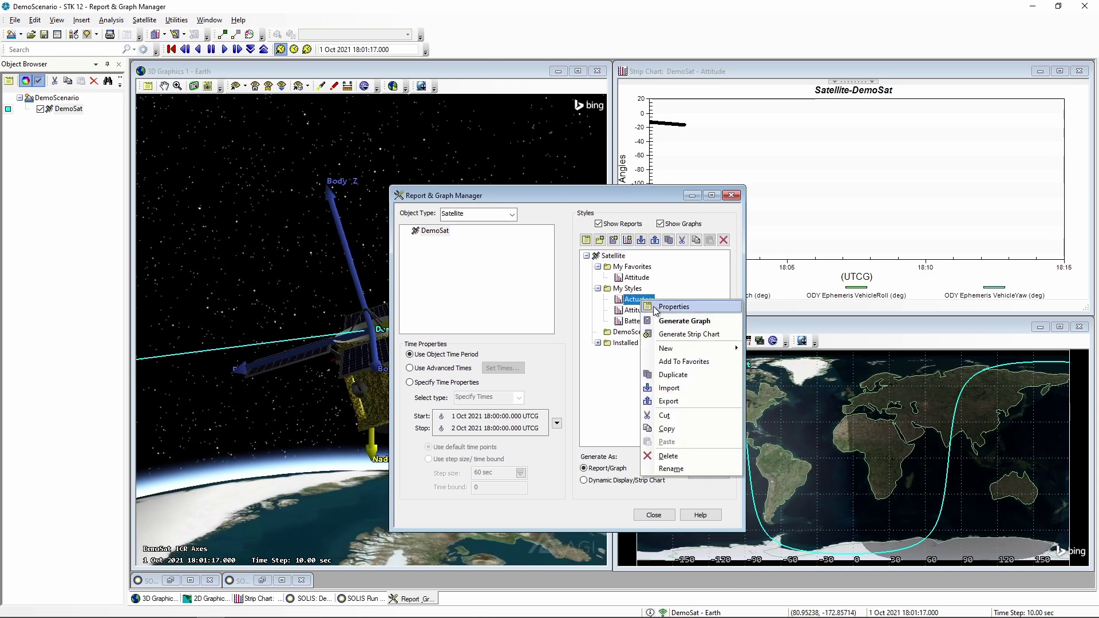
{"action": "left_click", "coordinate": [674, 310]}
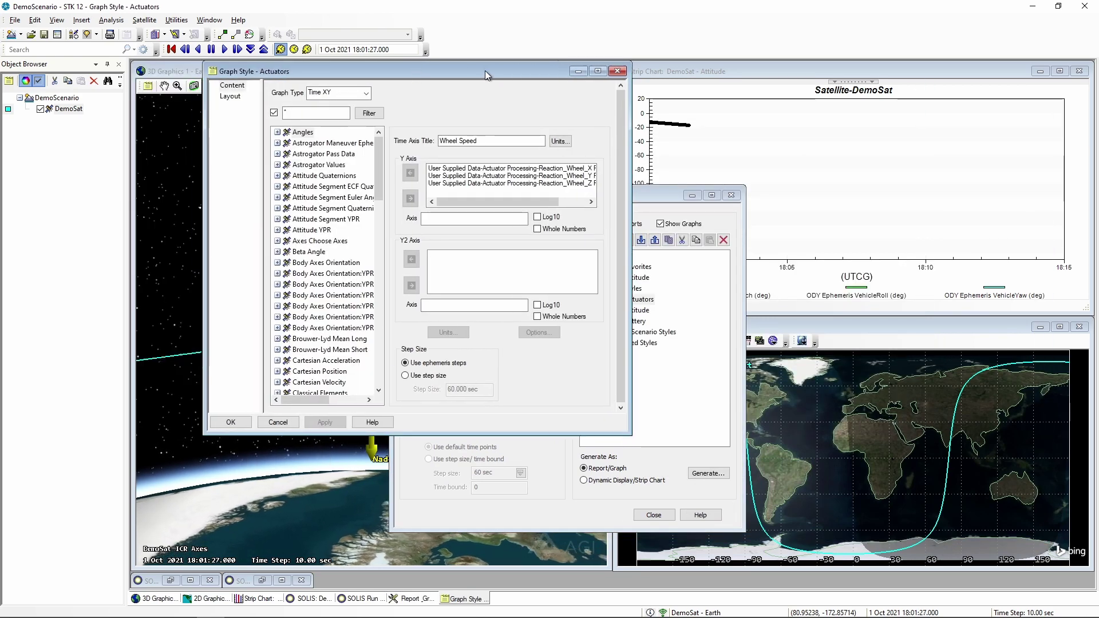
{"action": "left_click", "coordinate": [632, 437]}
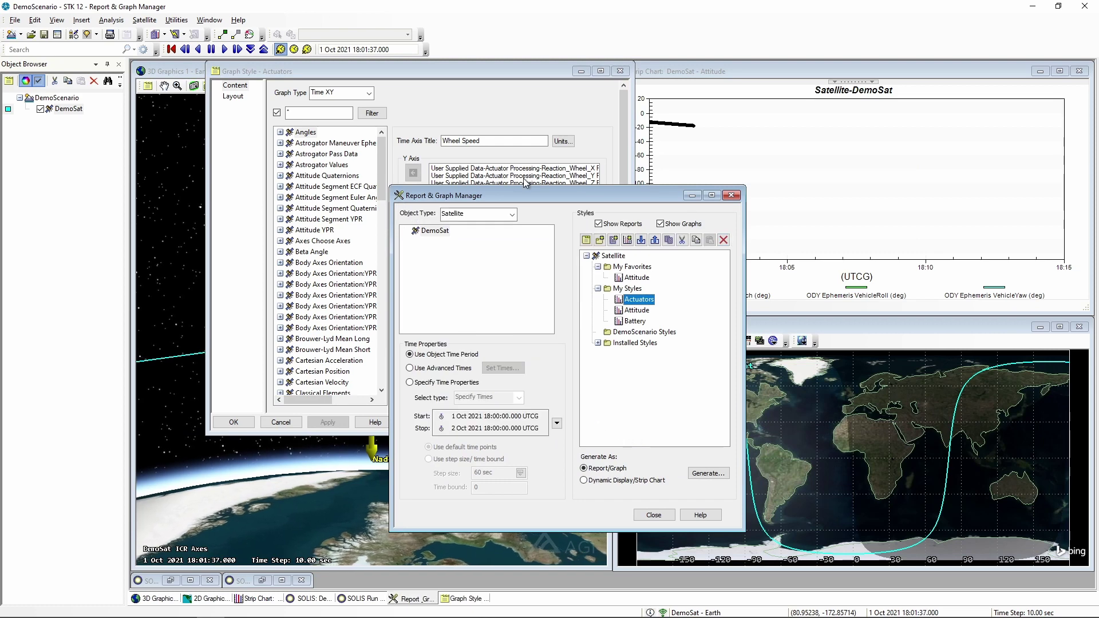
{"action": "left_click", "coordinate": [503, 77]}
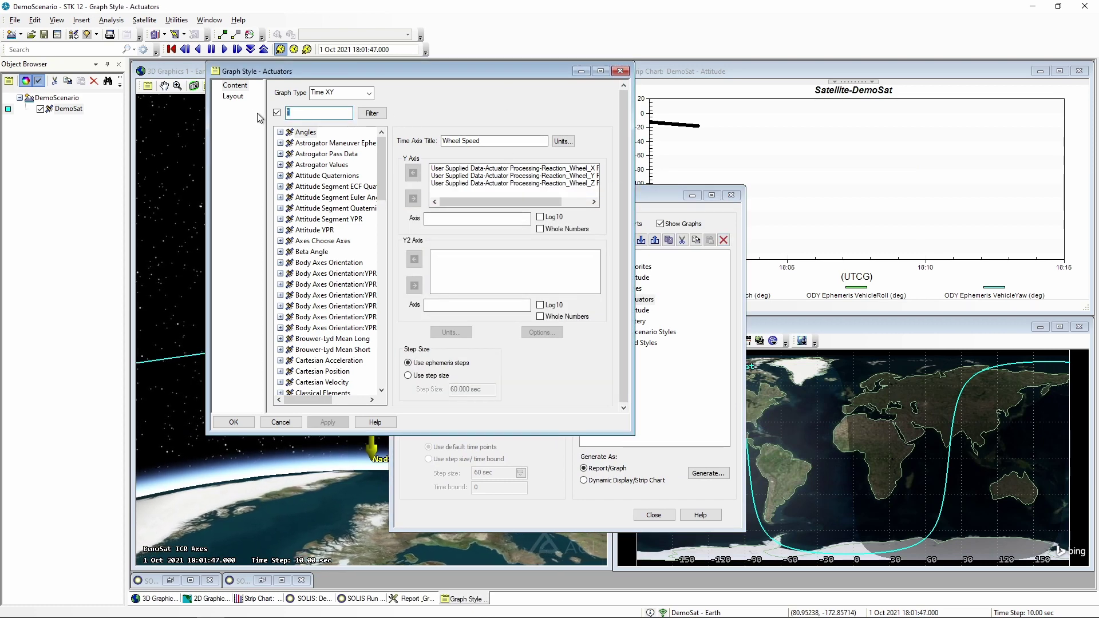
Step: Filter the graph style's data providers by "user supp", examine the User Supplied Data actuator items and wheel-speed elements, and accept the style
{"action": "type", "text": "user suppl"}
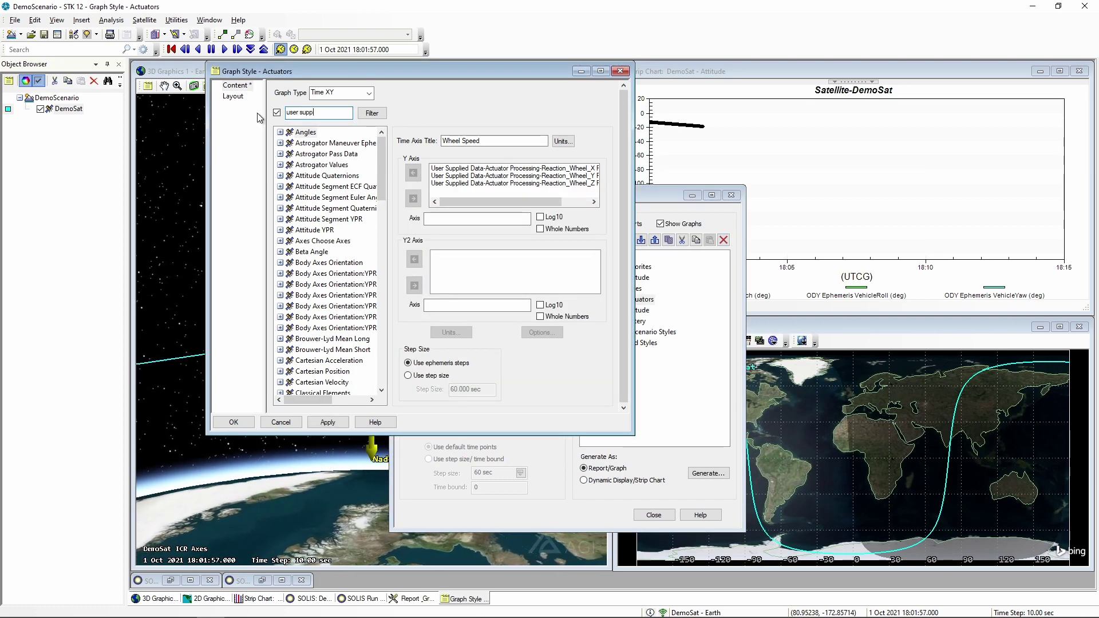
{"action": "left_click", "coordinate": [372, 113]}
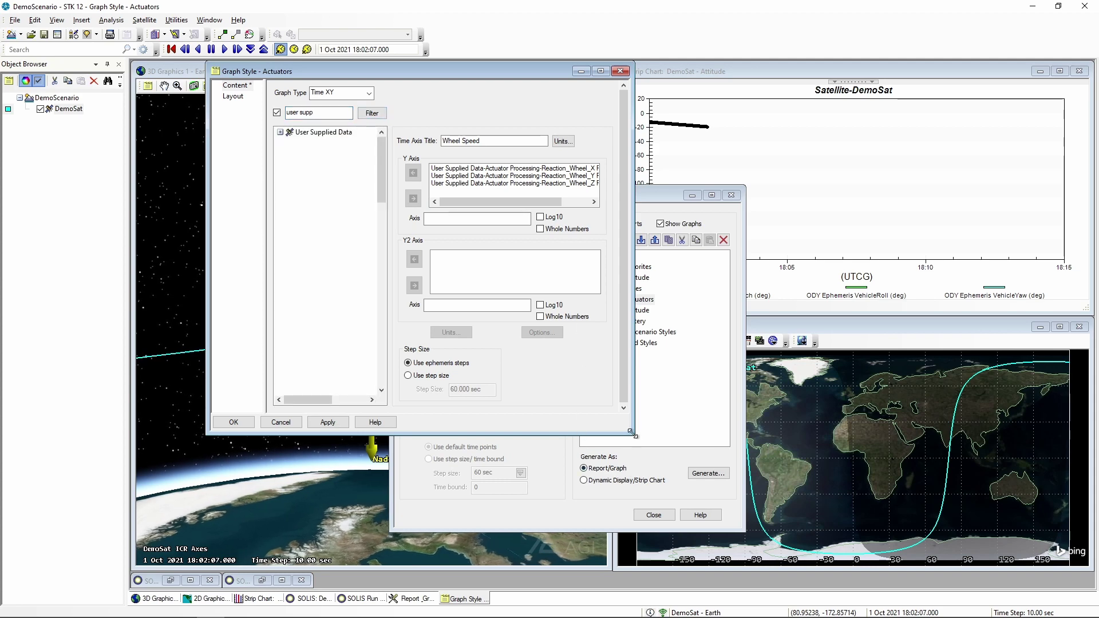
{"action": "left_click_drag", "start_coordinate": [633, 434], "coordinate": [758, 459]}
{"action": "left_click", "coordinate": [280, 133]}
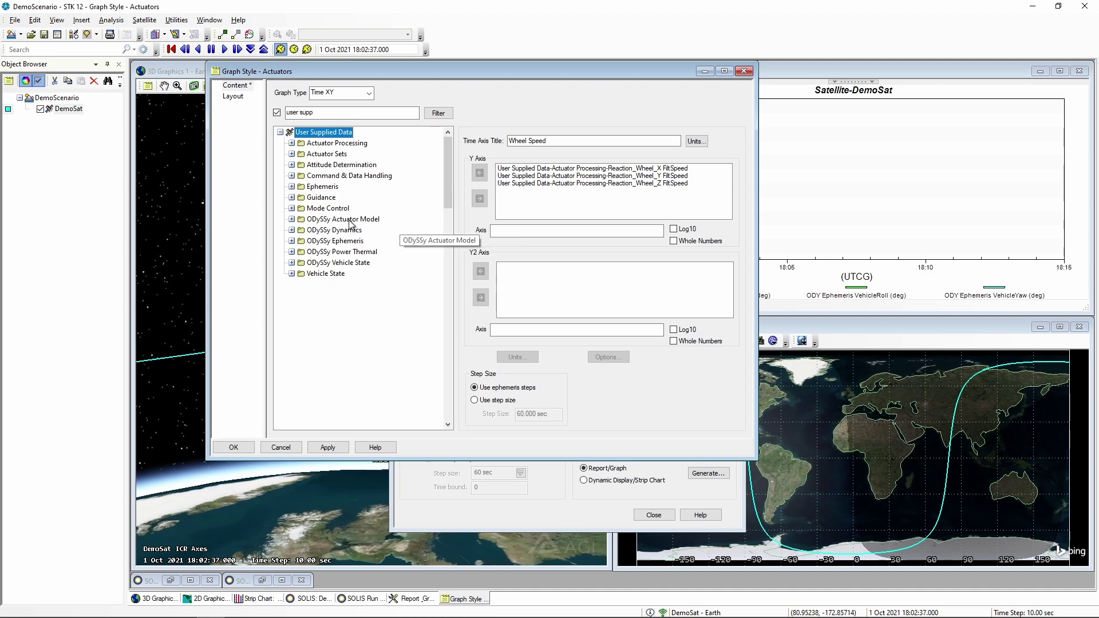
{"action": "left_click", "coordinate": [648, 169]}
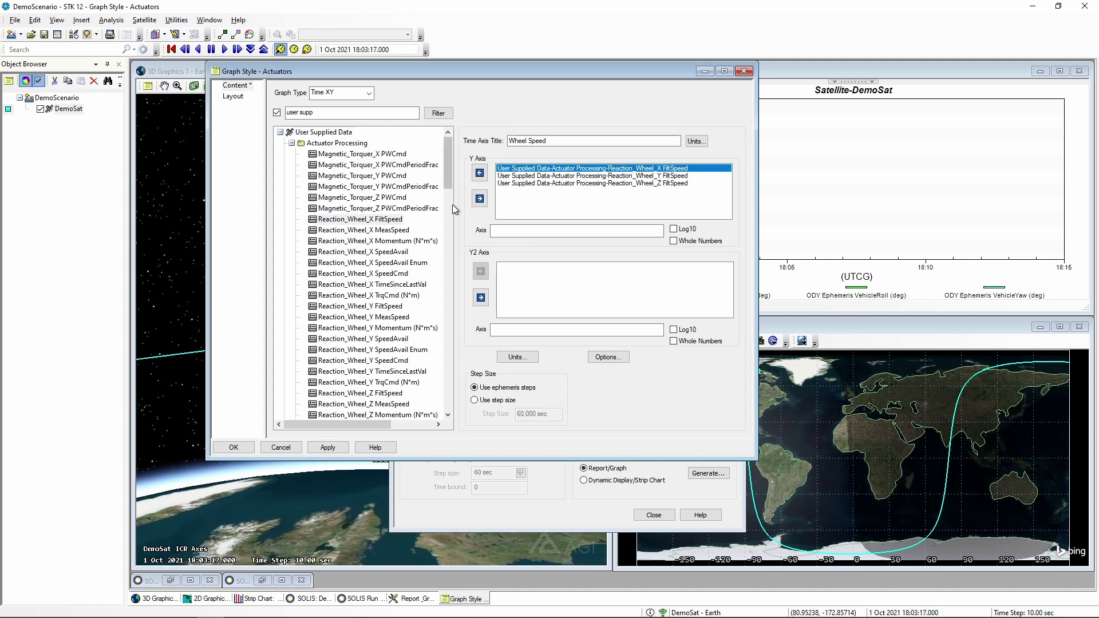
{"action": "left_click", "coordinate": [234, 447]}
Step: Generate the Actuators style as a strip chart, minimize the Report & Graph Manager and place the chart below the Attitude chart
{"action": "left_click_drag", "start_coordinate": [597, 201], "coordinate": [652, 195]}
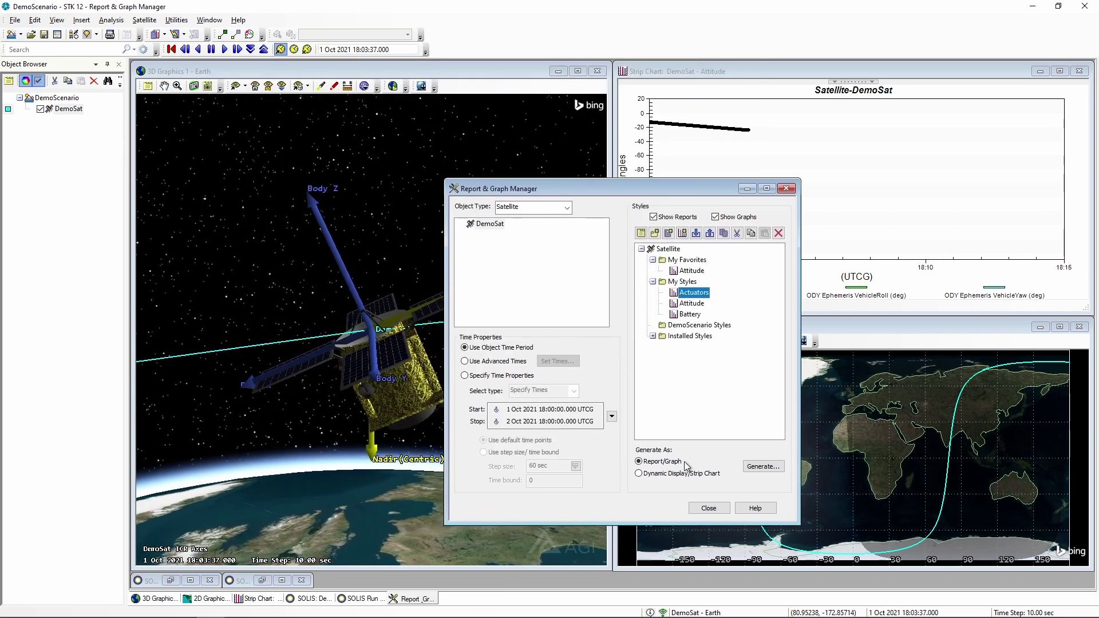
{"action": "left_click", "coordinate": [639, 474]}
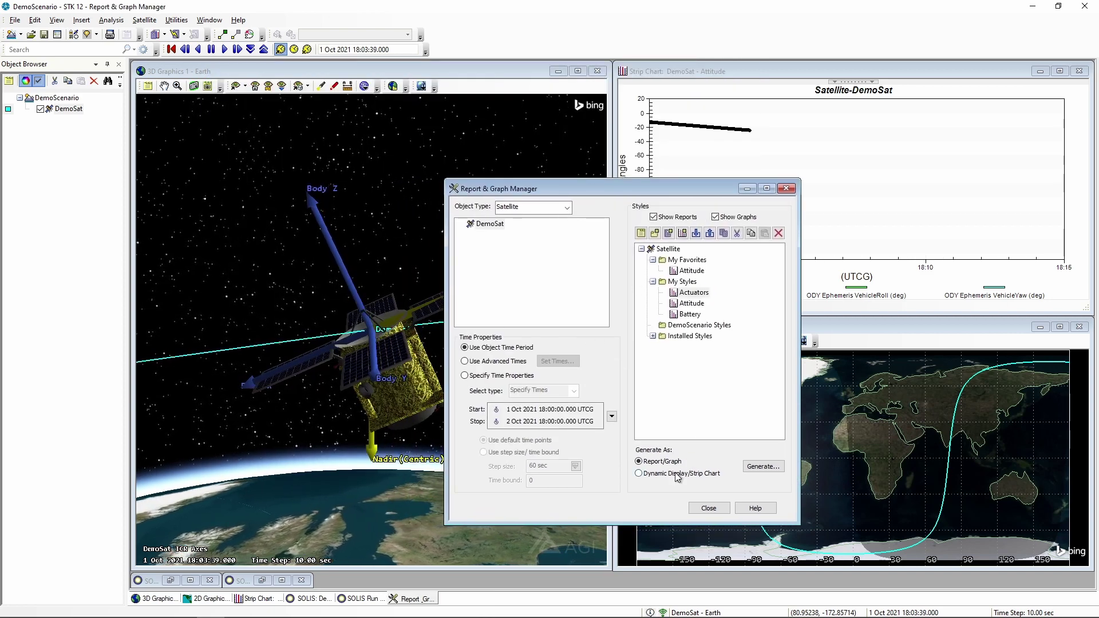
{"action": "double_click", "coordinate": [694, 292]}
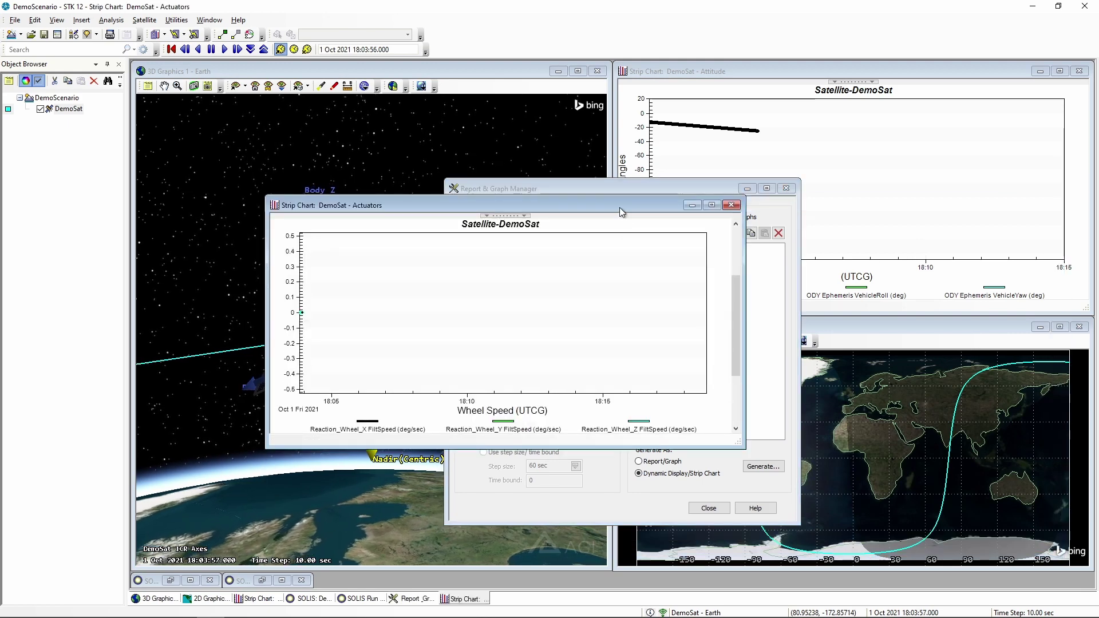
{"action": "left_click_drag", "start_coordinate": [619, 208], "coordinate": [597, 193]}
{"action": "left_click", "coordinate": [747, 189]}
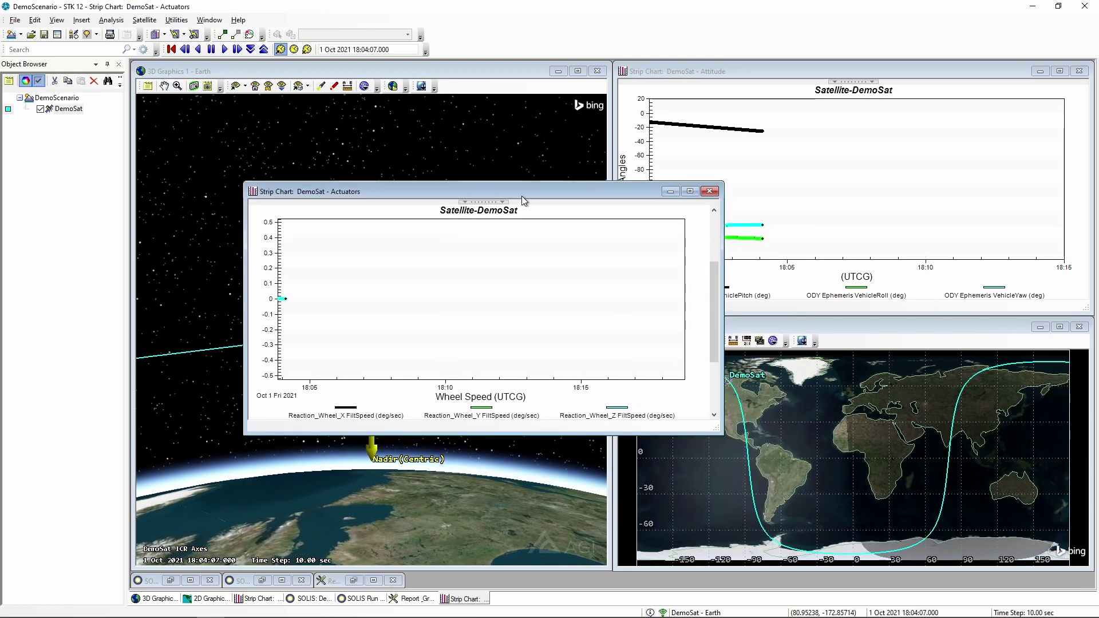
{"action": "left_click_drag", "start_coordinate": [521, 196], "coordinate": [758, 314]}
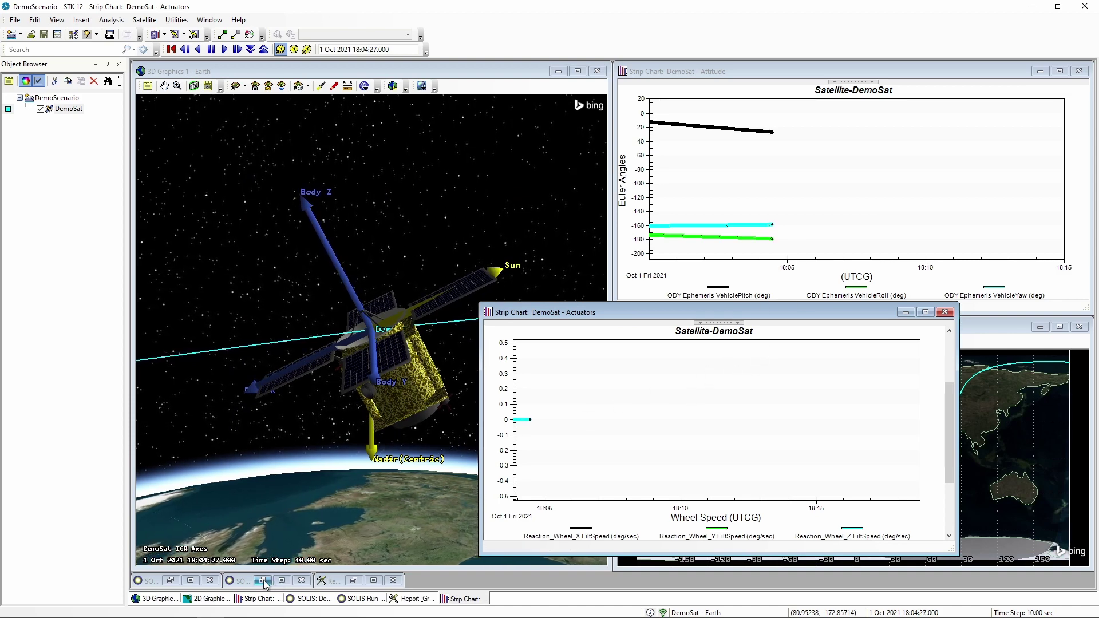
Step: Stop the running SOLIS simulation and reset the scenario animation to its start time
{"action": "left_click", "coordinate": [361, 599]}
{"action": "left_click", "coordinate": [523, 174]}
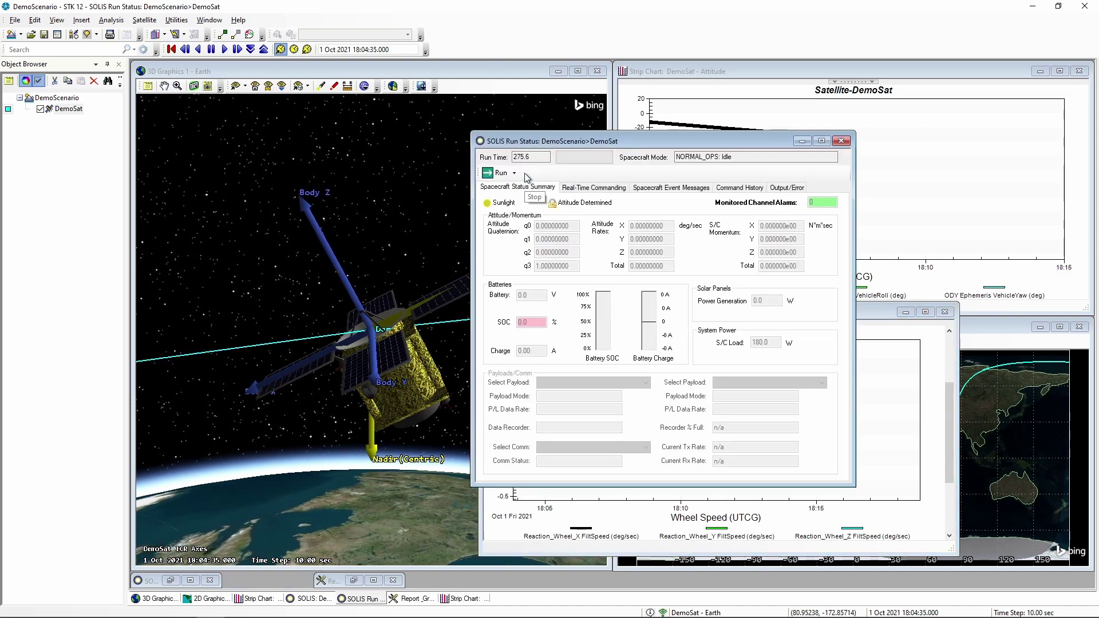
{"action": "left_click", "coordinate": [197, 49]}
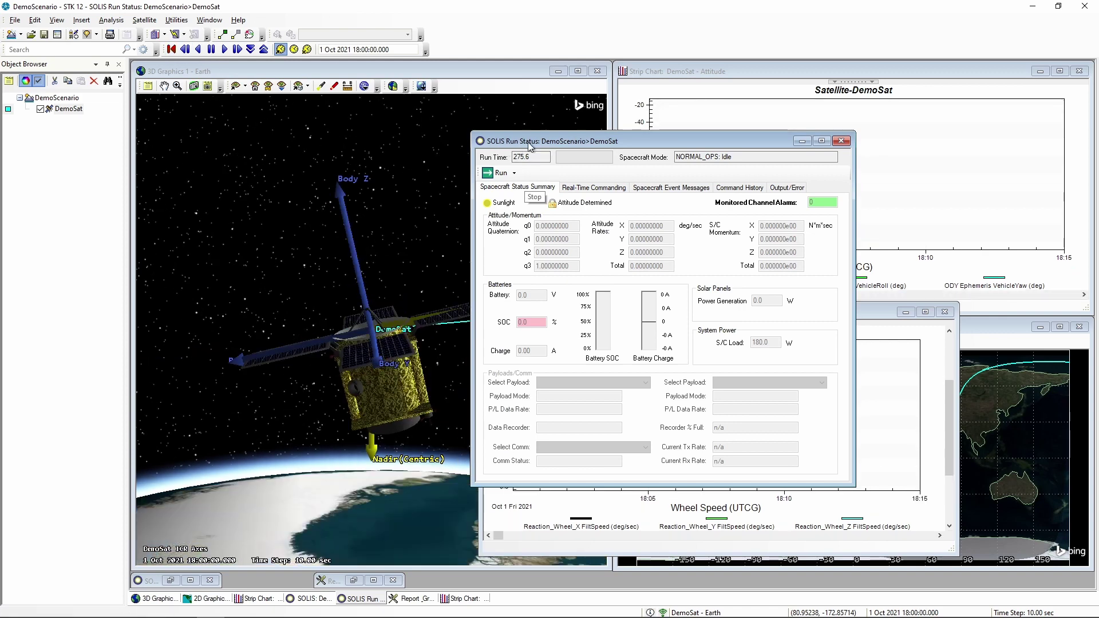
Step: Minimize the 2D Graphics window, shorten the 3D Graphics window and move the SOLIS Run Status window over its lower part
{"action": "left_click_drag", "start_coordinate": [551, 144], "coordinate": [412, 180]}
{"action": "left_click", "coordinate": [1040, 328]}
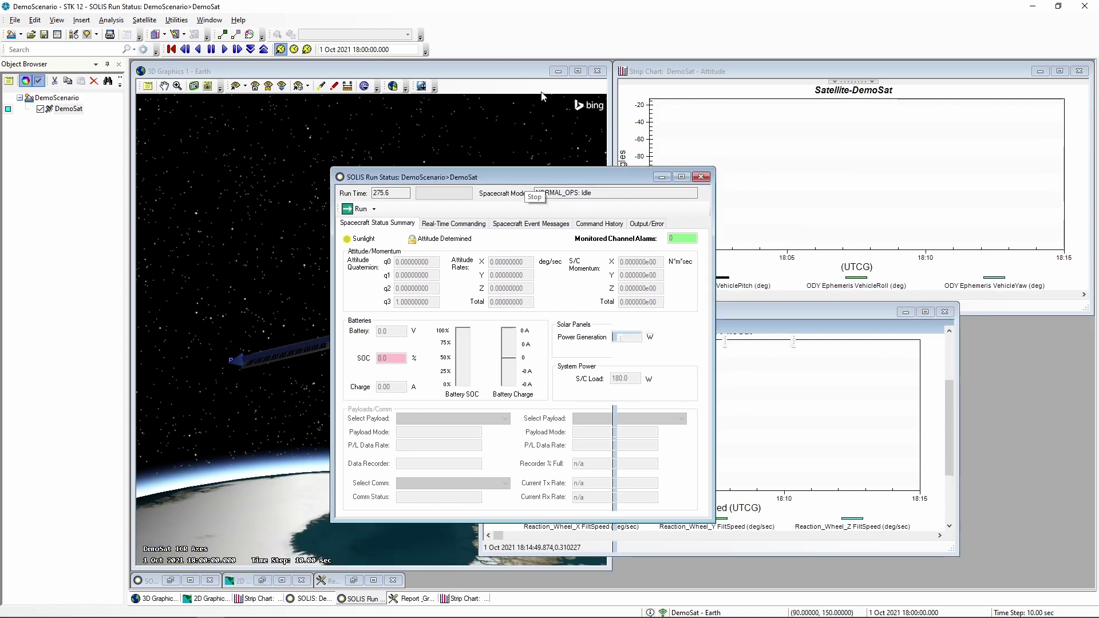
{"action": "left_click", "coordinate": [489, 566]}
{"action": "left_click_drag", "start_coordinate": [490, 567], "coordinate": [495, 349]}
{"action": "left_click", "coordinate": [633, 191]}
{"action": "left_click_drag", "start_coordinate": [633, 177], "coordinate": [609, 231]}
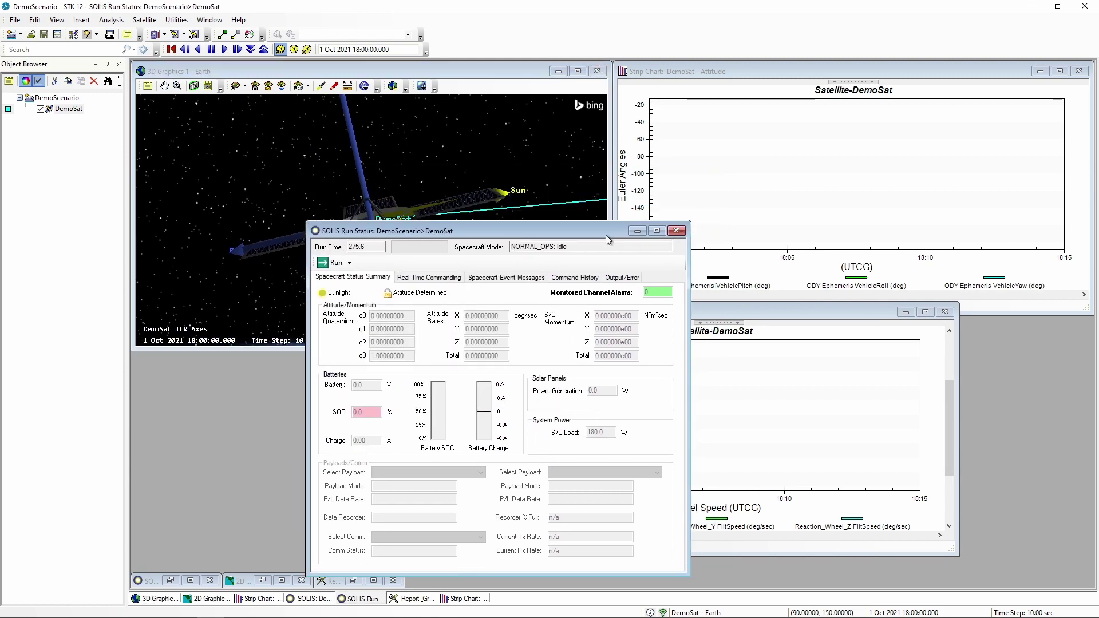
Step: Restart the SOLIS simulation at 5 times real time
{"action": "left_click", "coordinate": [350, 263]}
{"action": "left_click", "coordinate": [373, 293]}
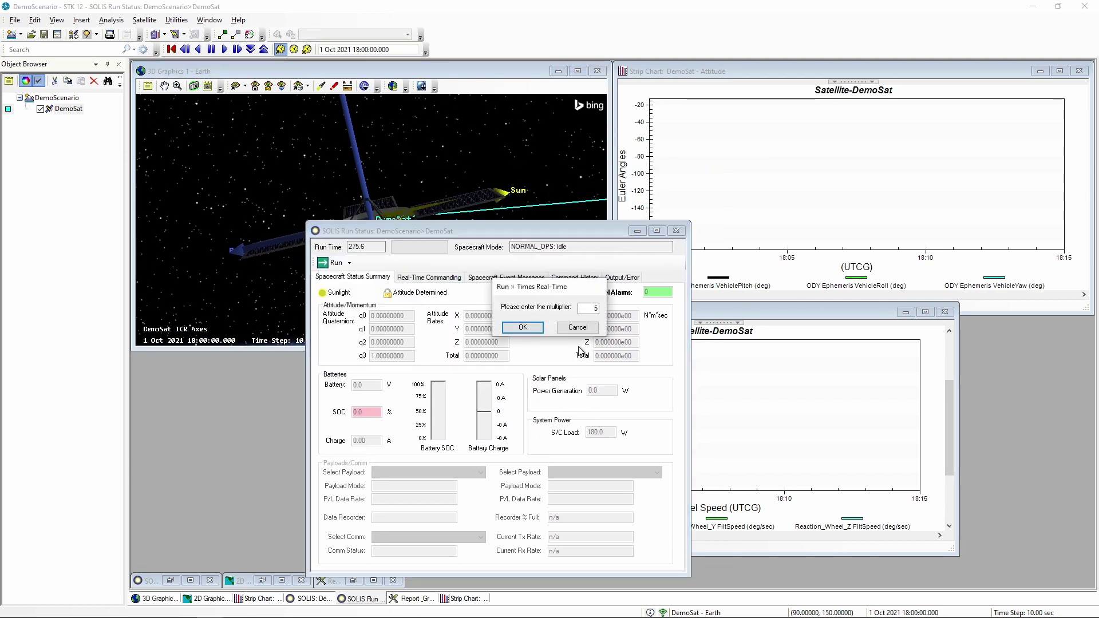
{"action": "left_click", "coordinate": [523, 327]}
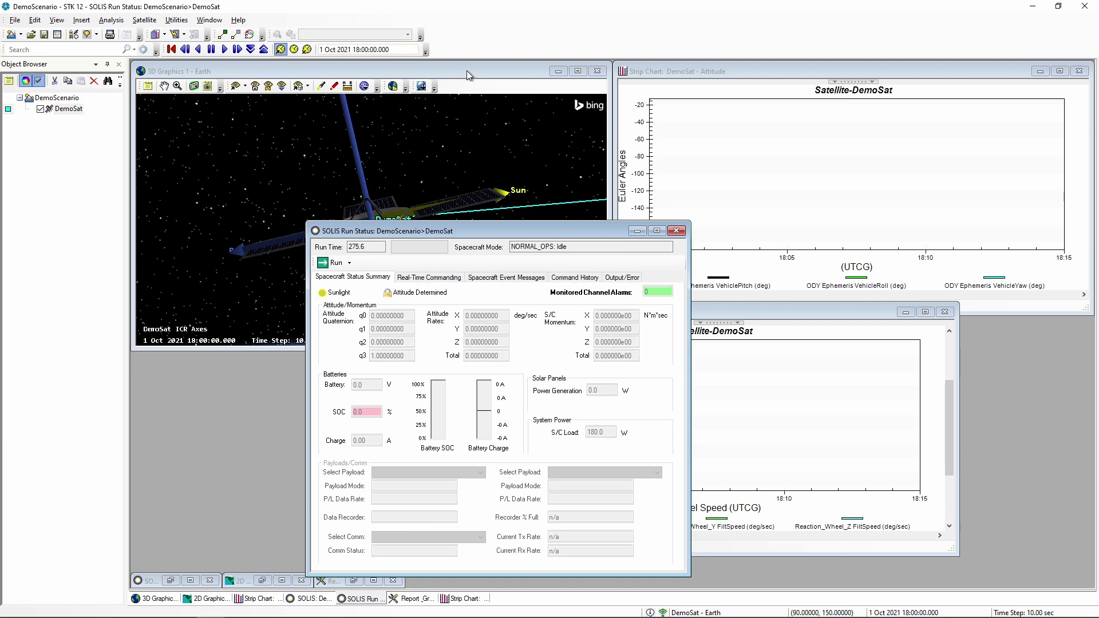
Step: Tile the open windows so the 3D view, Run Status and both strip charts form a two-by-two grid
{"action": "left_click", "coordinate": [466, 71]}
{"action": "left_click", "coordinate": [209, 19]}
{"action": "left_click", "coordinate": [230, 87]}
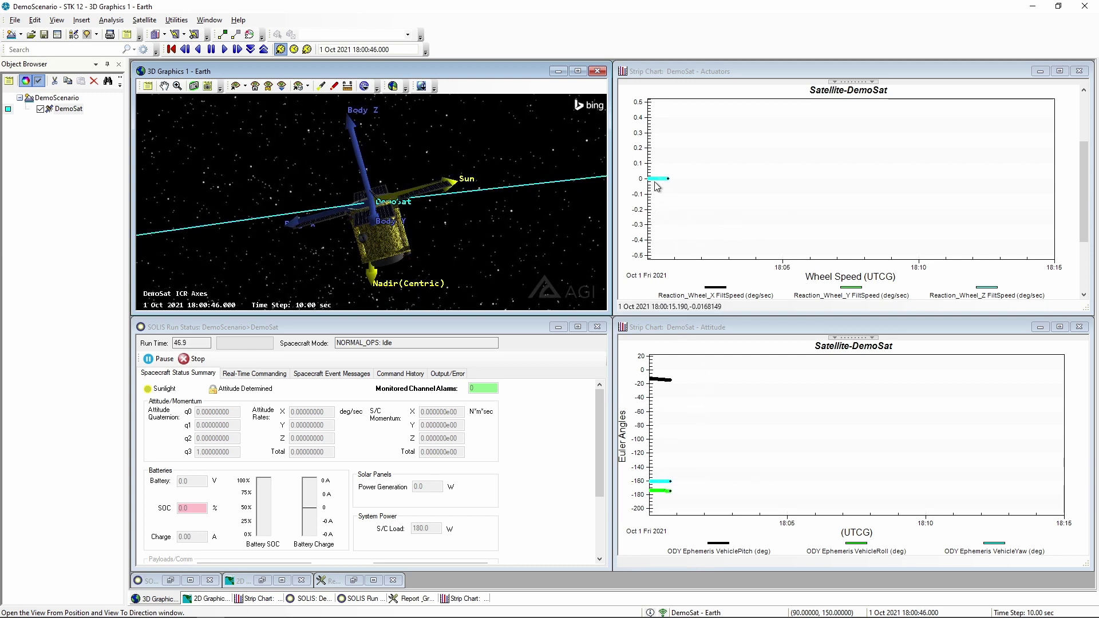
Step: Prepare the Mode Control SlewTo Tracking real-time command with TRACKMODE set to NadirTrack
{"action": "left_click", "coordinate": [370, 327]}
{"action": "left_click", "coordinate": [239, 375]}
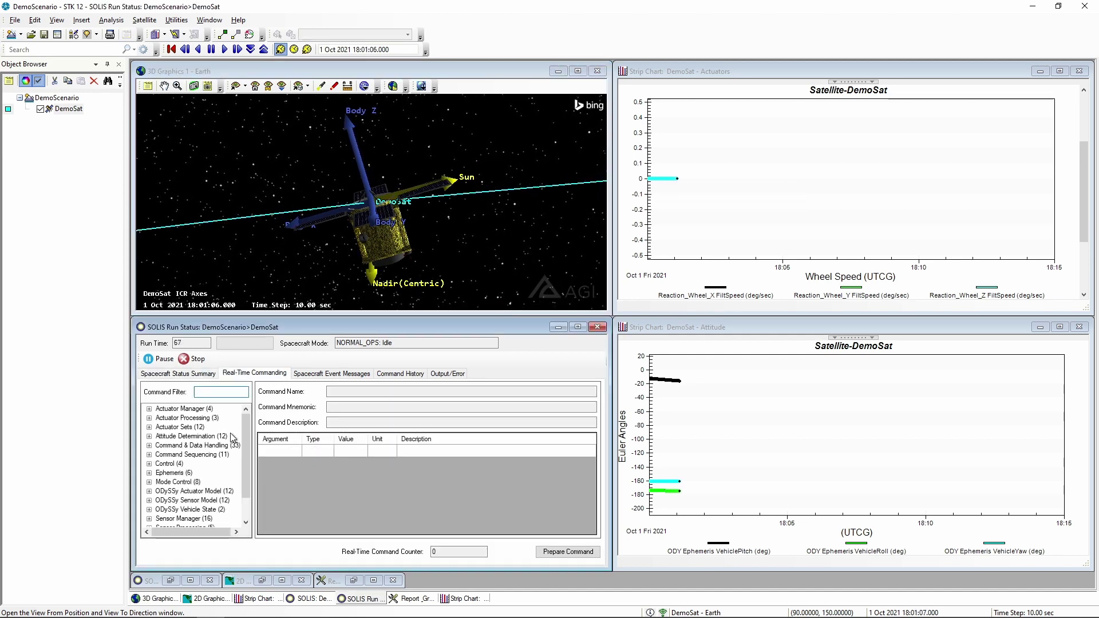
{"action": "scroll", "coordinate": [245, 445], "scroll_direction": "down", "scroll_amount": 1}
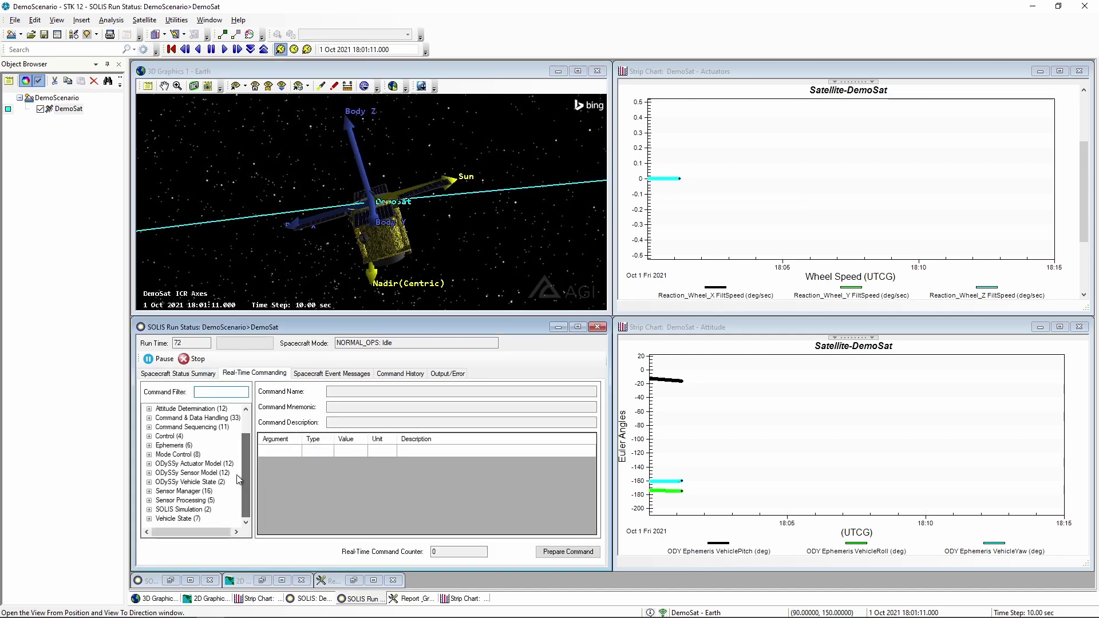
{"action": "left_click", "coordinate": [149, 455]}
{"action": "left_click", "coordinate": [188, 510]}
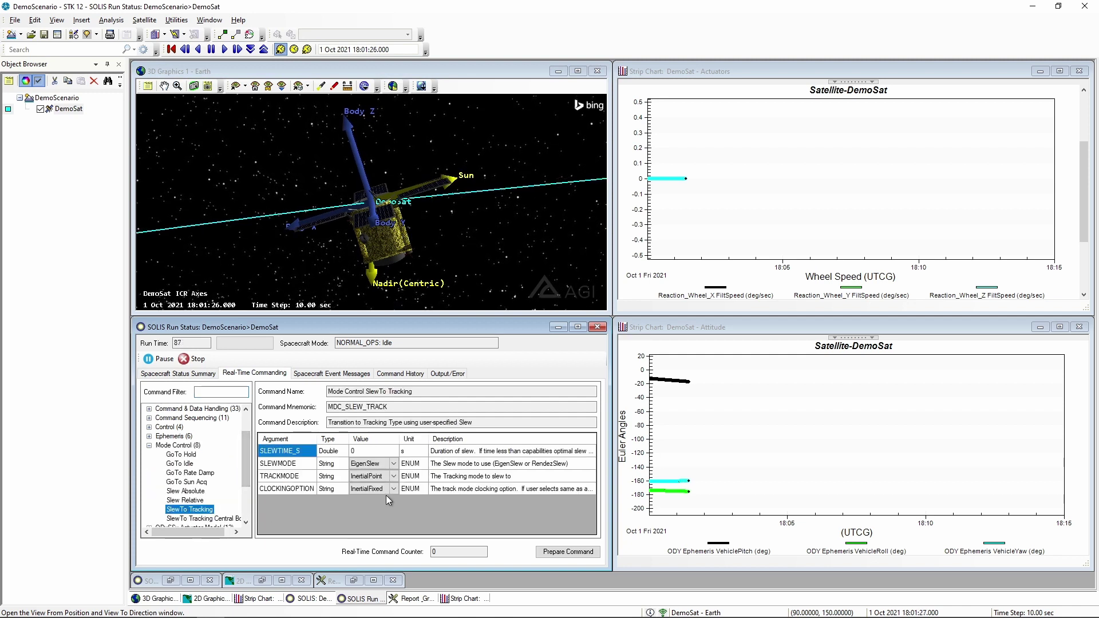
{"action": "left_click", "coordinate": [394, 478]}
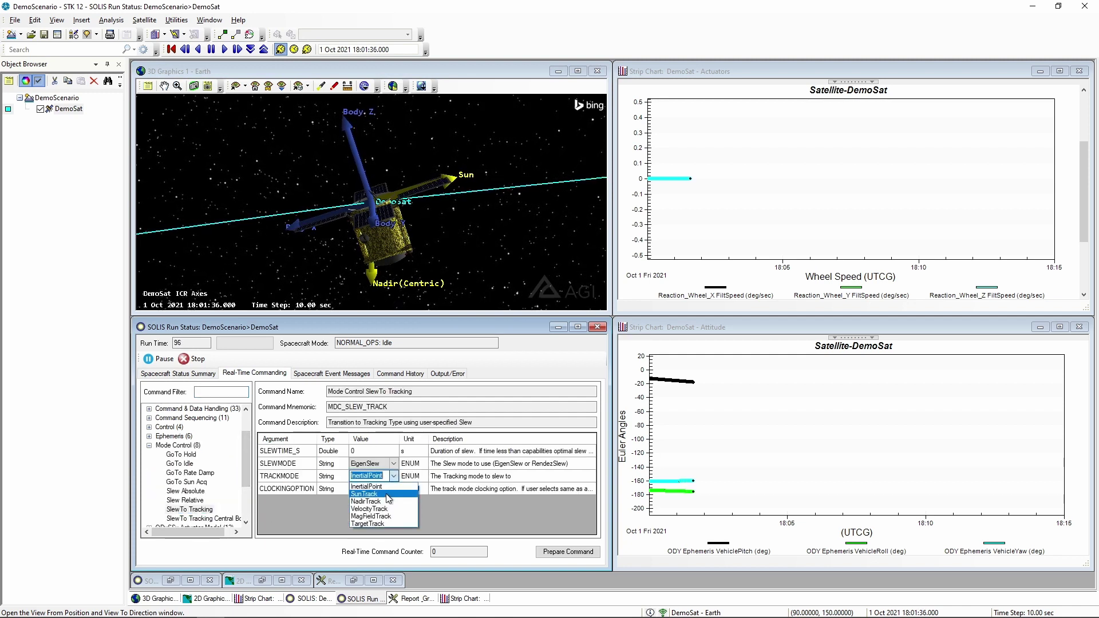
{"action": "left_click", "coordinate": [561, 550]}
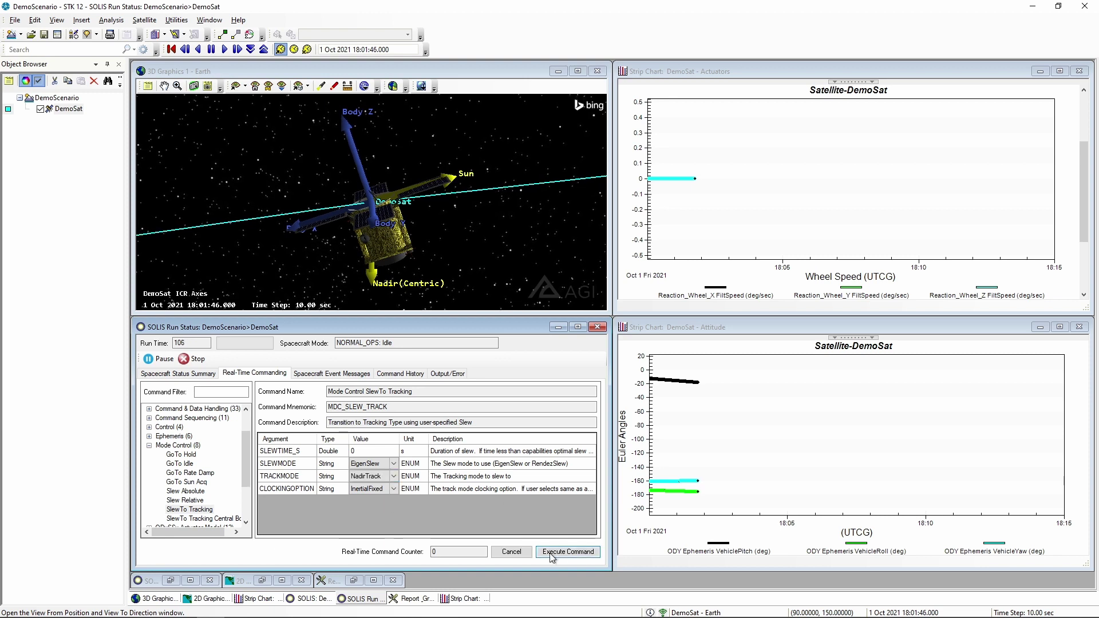
Step: Execute the prepared SlewTo Tracking command with NadirTrack and inspect the reaction wheel speeds in the Actuators strip chart
{"action": "left_click", "coordinate": [559, 553]}
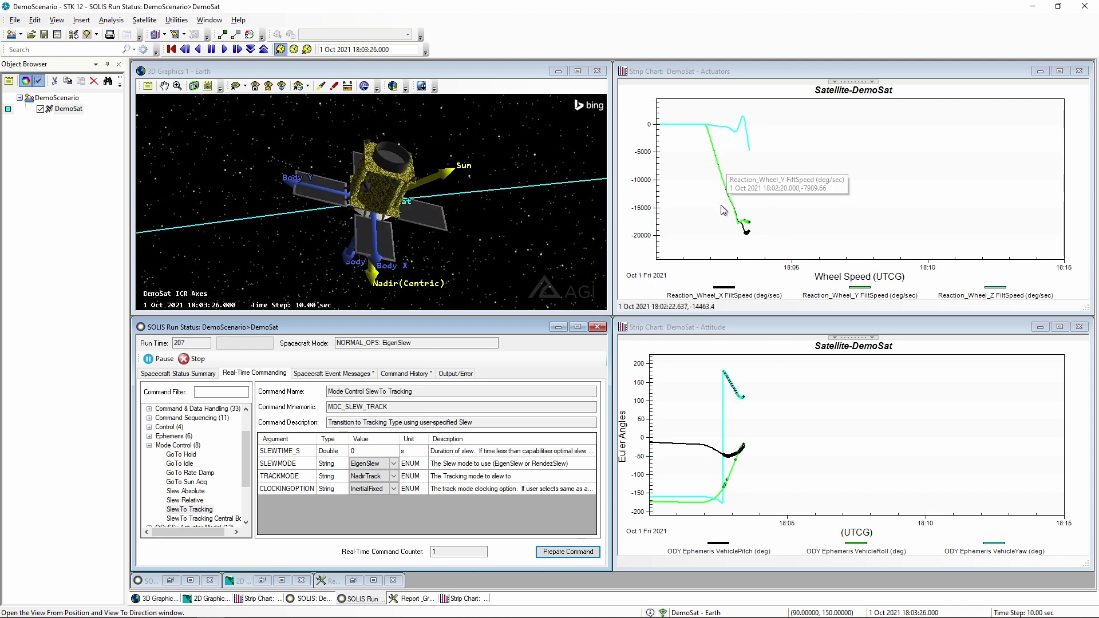
{"action": "mouse_move", "coordinate": [717, 141]}
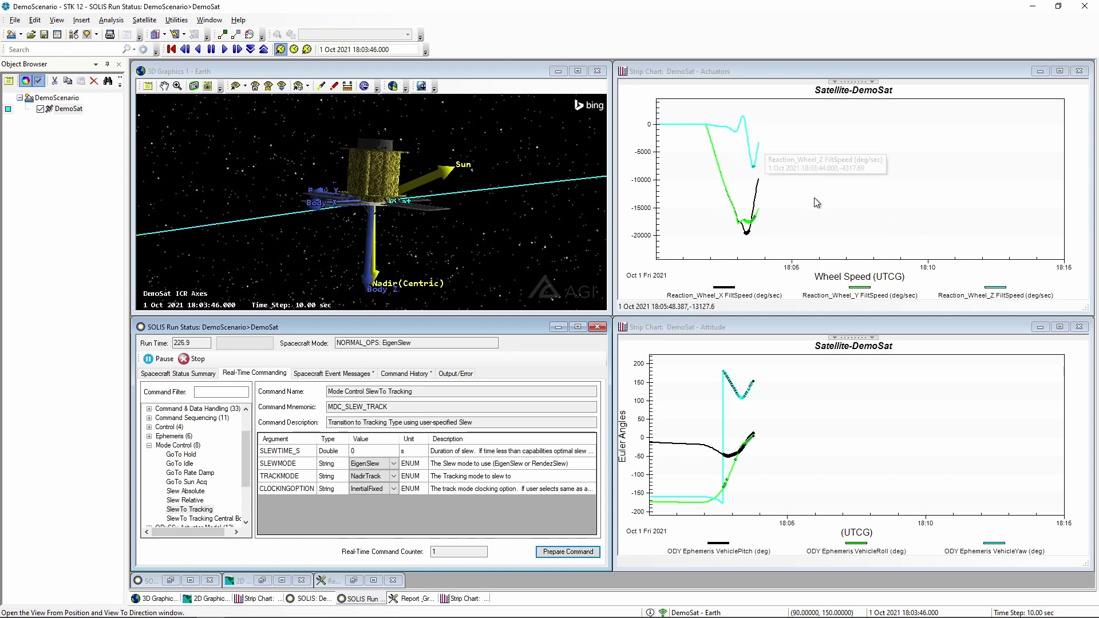
{"action": "mouse_move", "coordinate": [788, 143]}
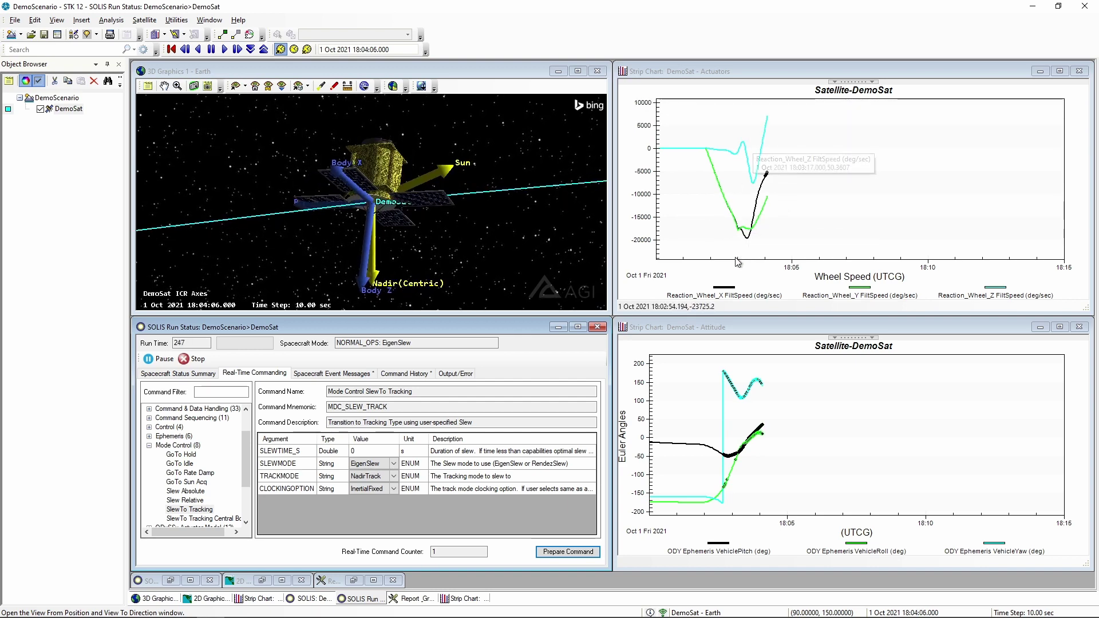
{"action": "mouse_move", "coordinate": [749, 241]}
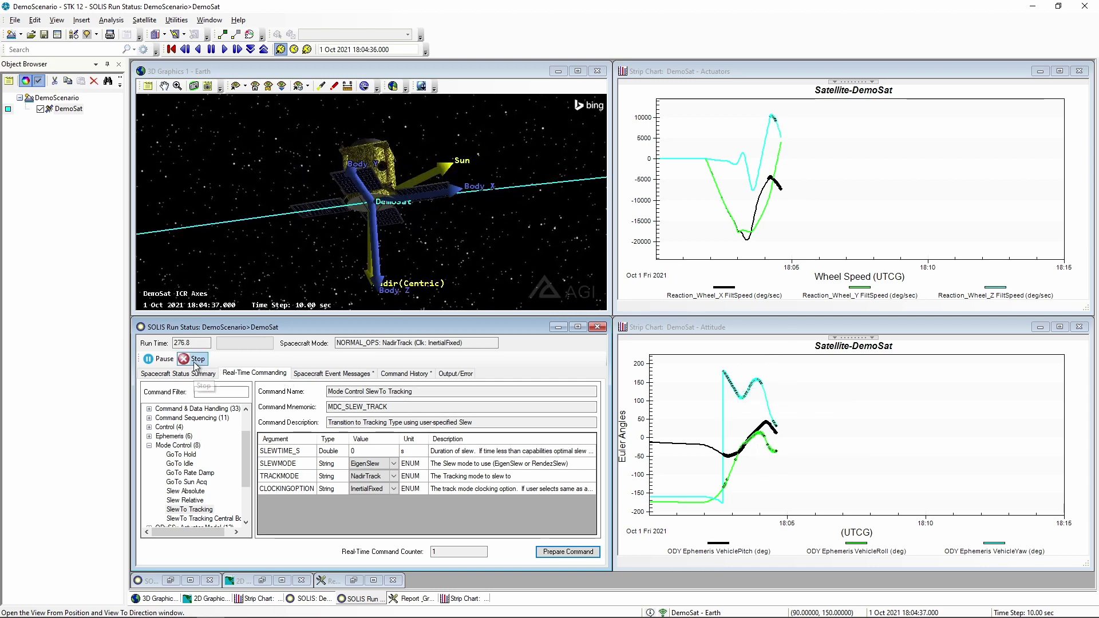
Step: Generate the Standard controller's PIID gains with the Attitude Control Wizard at 0.1 Hz bandwidth, overwrite the current values and accept all changes
{"action": "left_click", "coordinate": [210, 582]}
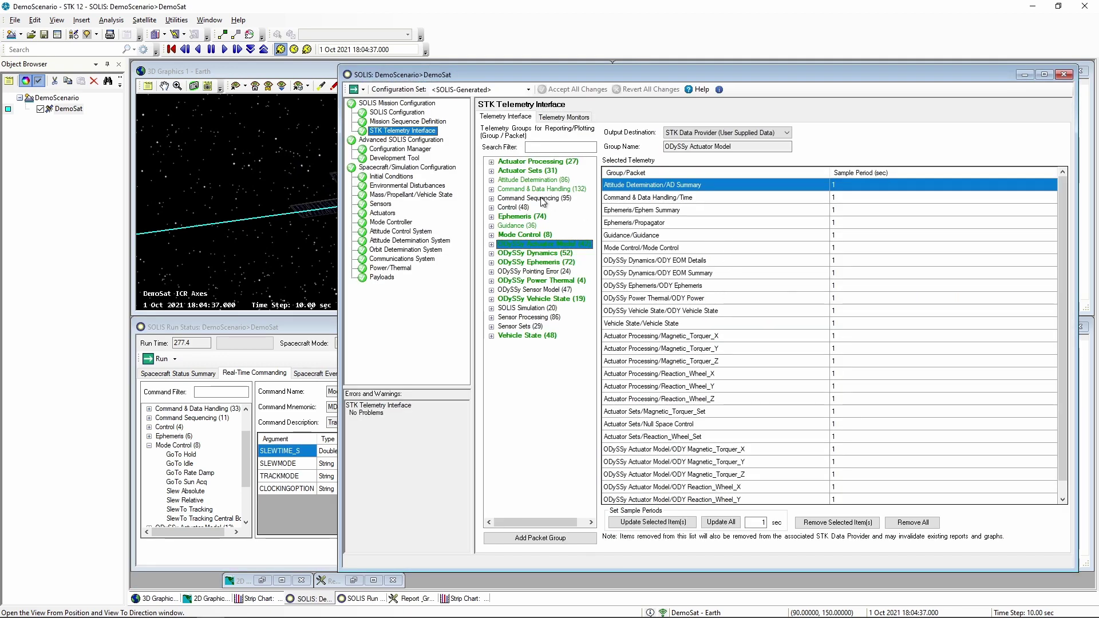
{"action": "left_click", "coordinate": [395, 232]}
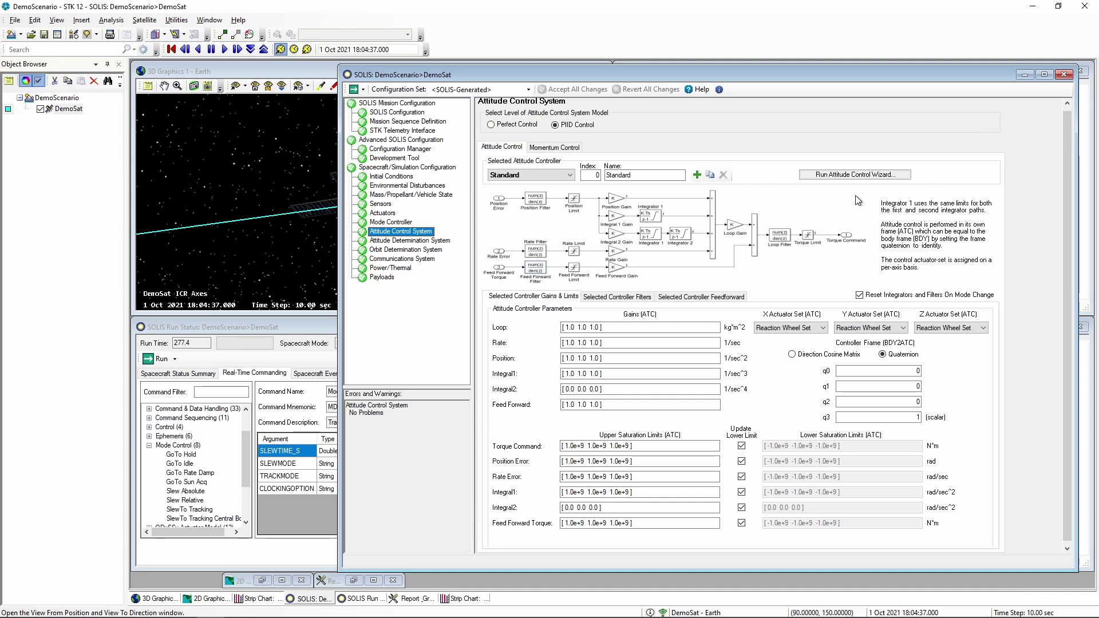
{"action": "left_click", "coordinate": [857, 175]}
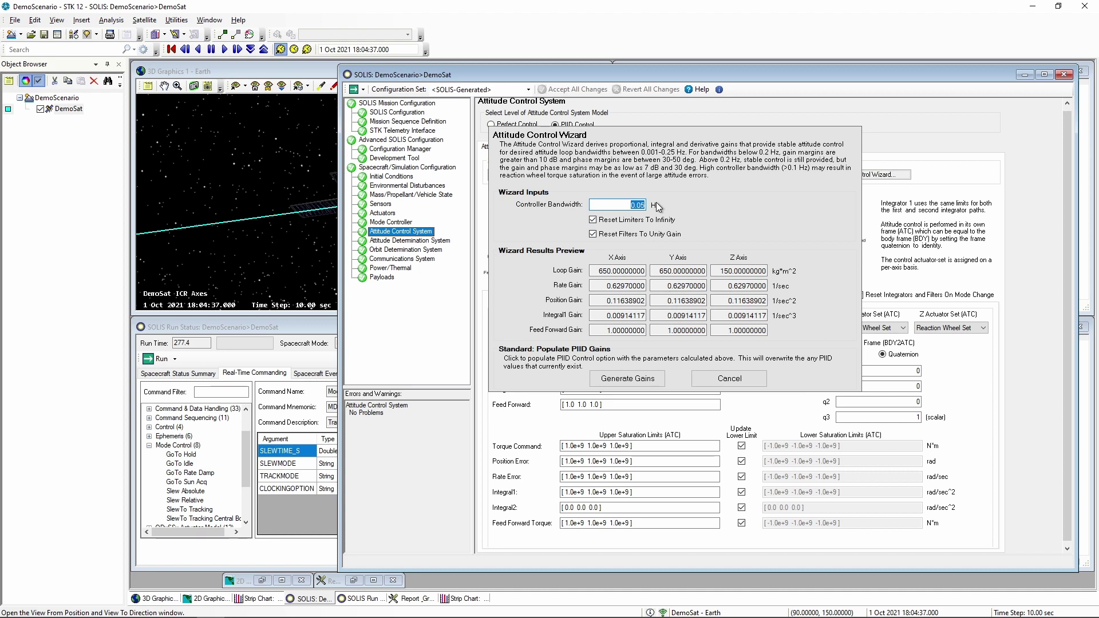
{"action": "type", "text": "0.1"}
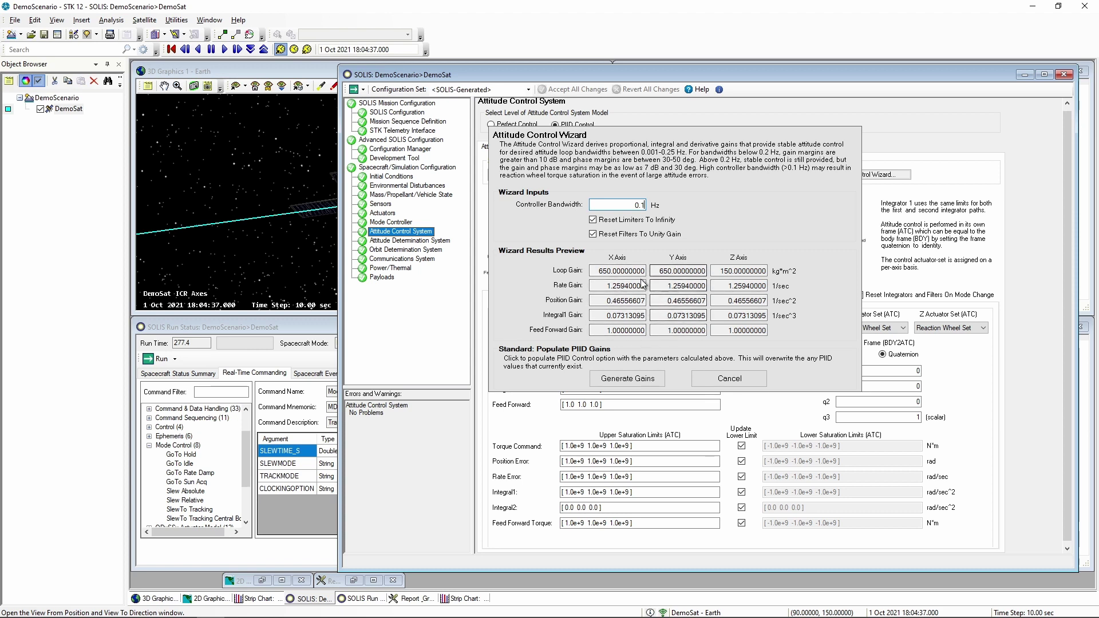
{"action": "left_click", "coordinate": [644, 381]}
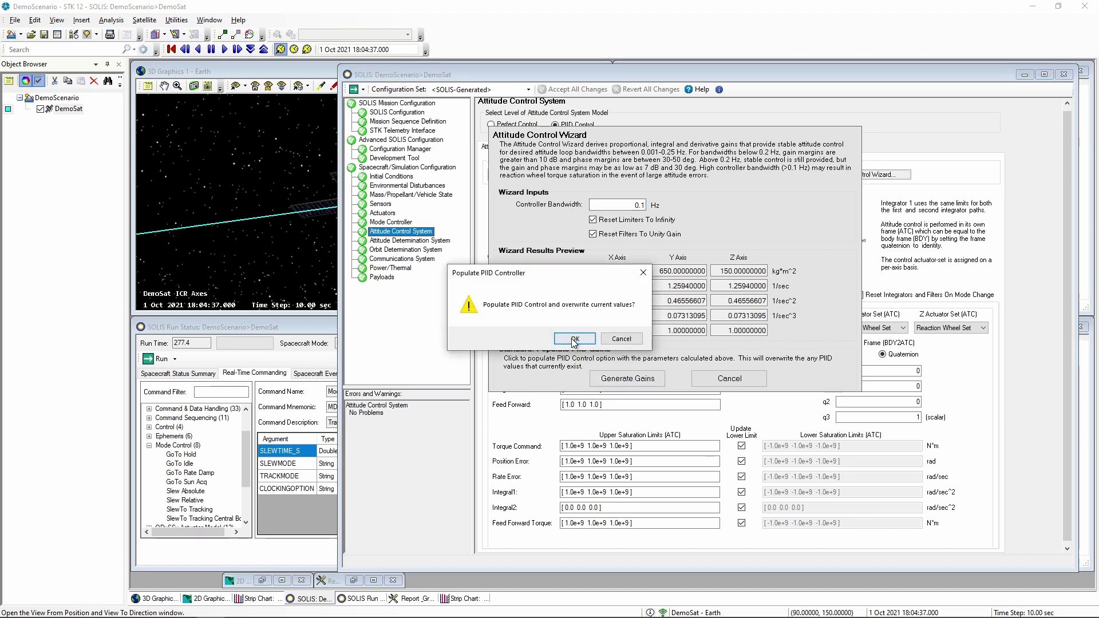
{"action": "left_click", "coordinate": [574, 340]}
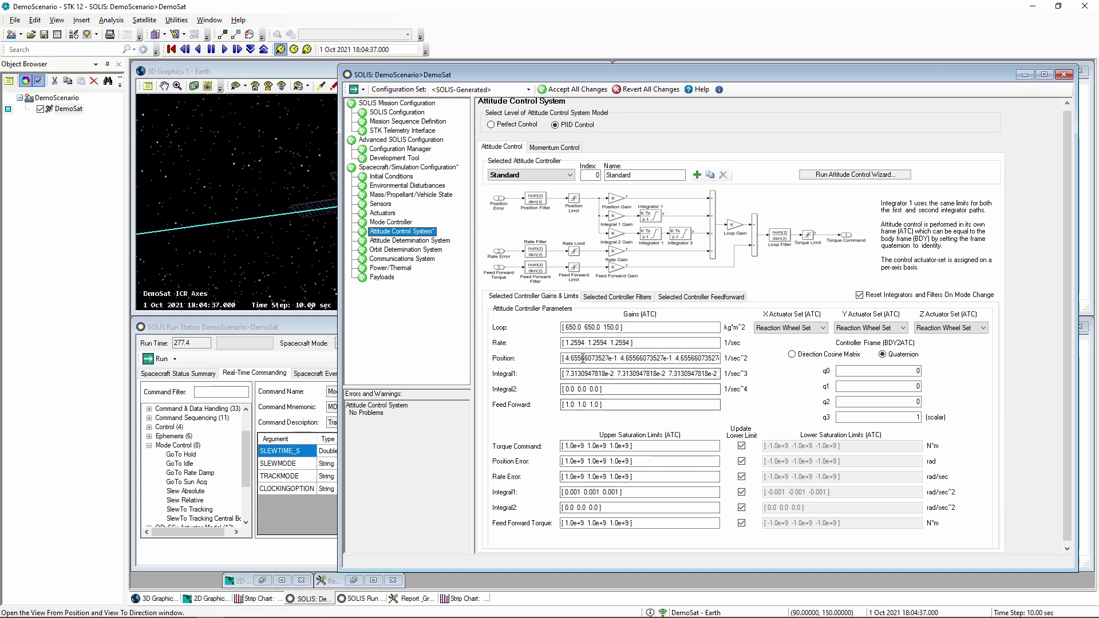
{"action": "left_click", "coordinate": [570, 92]}
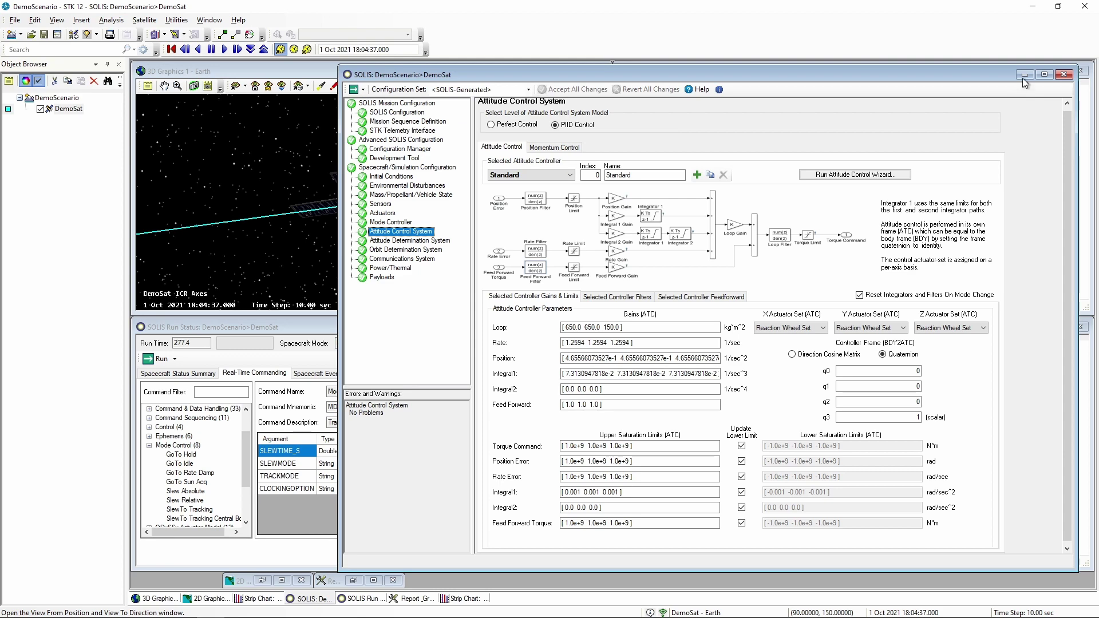
Step: Put away the SOLIS configuration window, reset the scenario animation and rerun the SOLIS simulation in n Times Real-Time mode
{"action": "left_click", "coordinate": [1063, 75]}
{"action": "left_click", "coordinate": [171, 49]}
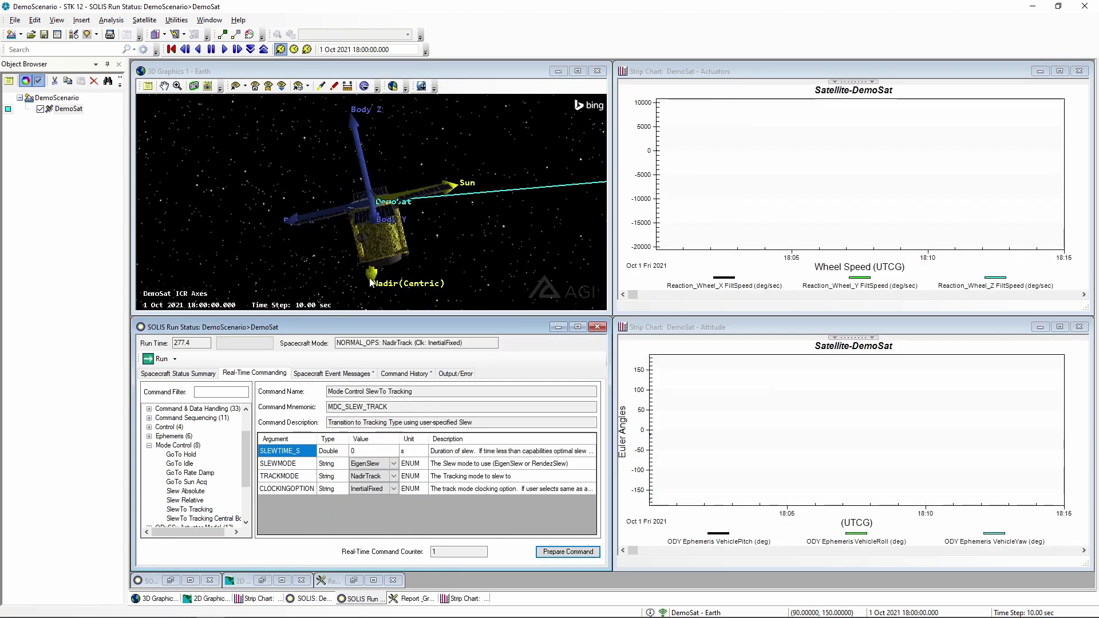
{"action": "left_click", "coordinate": [175, 359]}
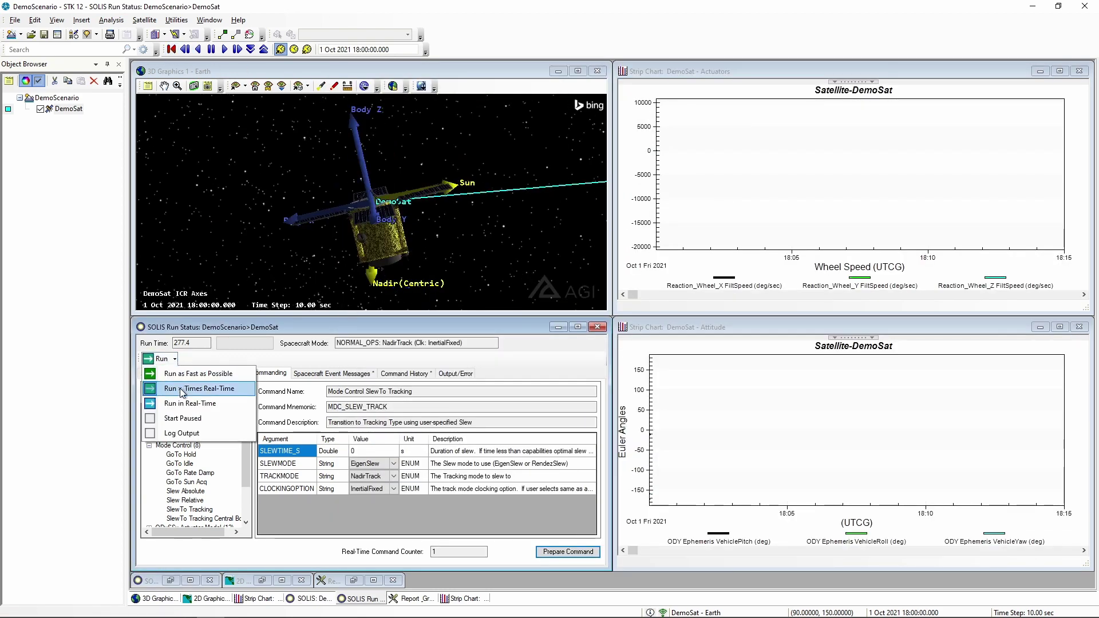
{"action": "left_click", "coordinate": [184, 387]}
{"action": "left_click", "coordinate": [535, 327]}
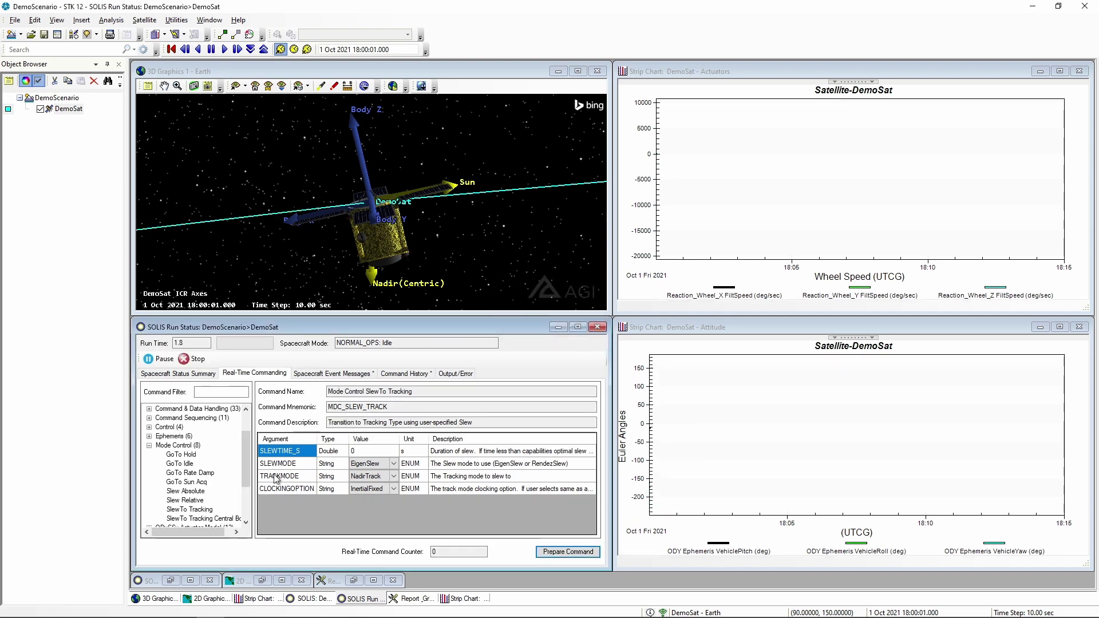
Step: Execute SlewTo Tracking with NadirTrack in the new run and inspect the attitude and wheel speed charts
{"action": "left_click", "coordinate": [394, 478]}
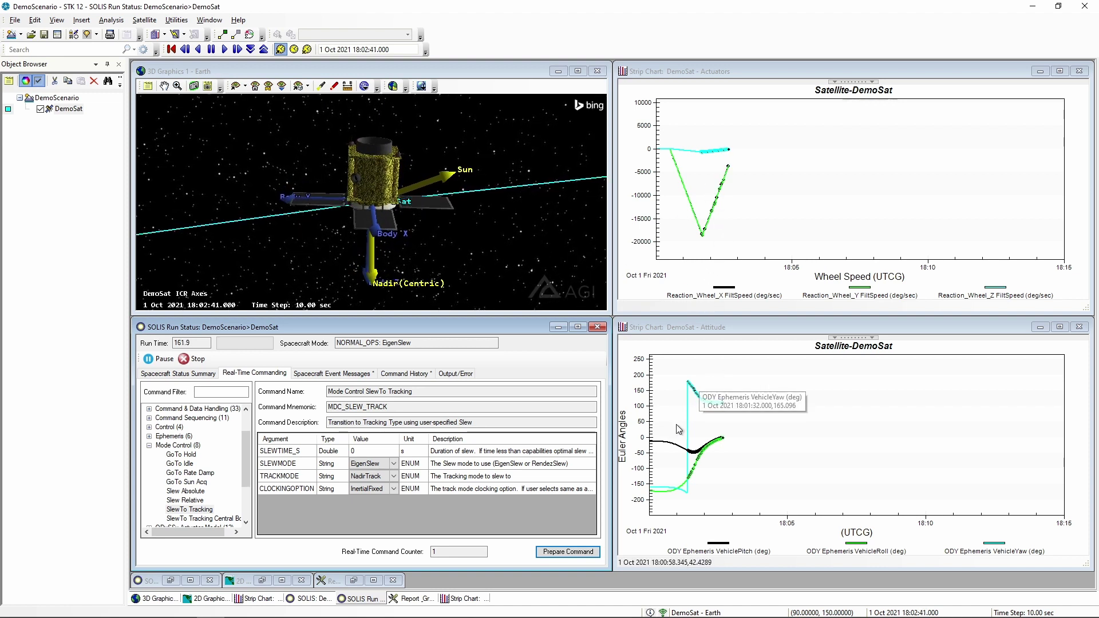
{"action": "mouse_move", "coordinate": [676, 168]}
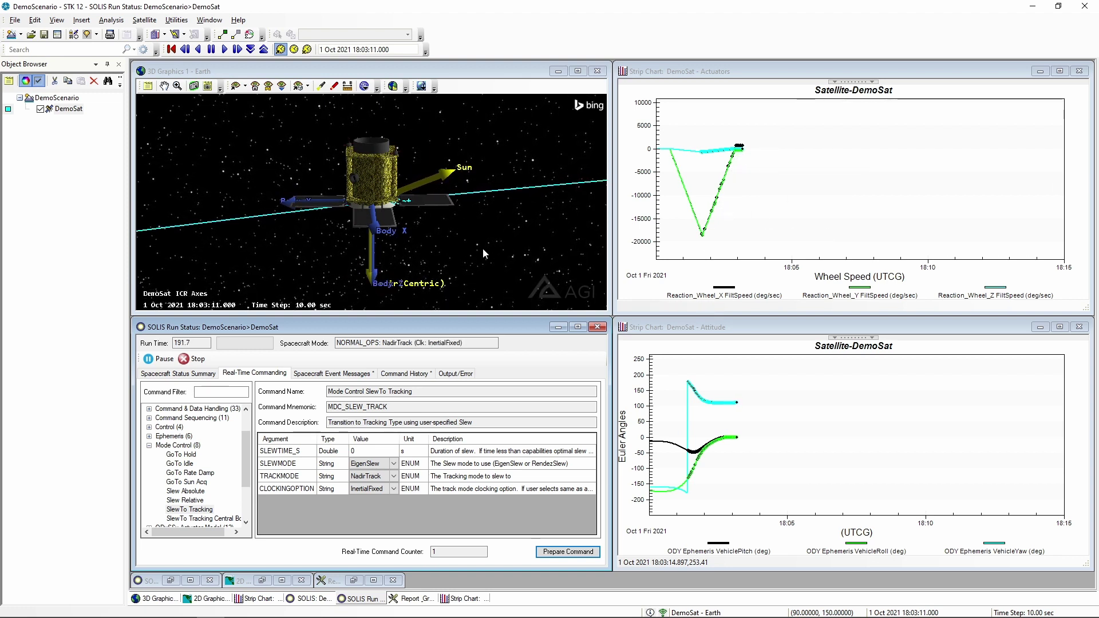
Step: Execute SlewTo Tracking with TRACKMODE set to SunTrack and inspect the satellite's attitude in 3D and its wheel speeds
{"action": "left_click", "coordinate": [394, 478]}
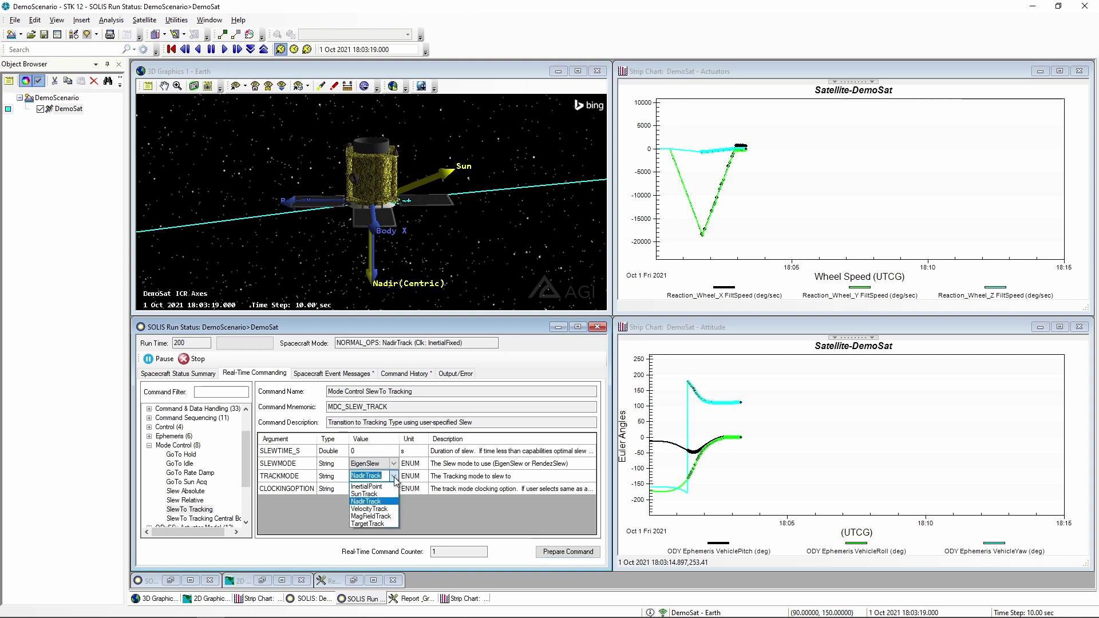
{"action": "left_click", "coordinate": [369, 497]}
{"action": "left_click", "coordinate": [552, 551]}
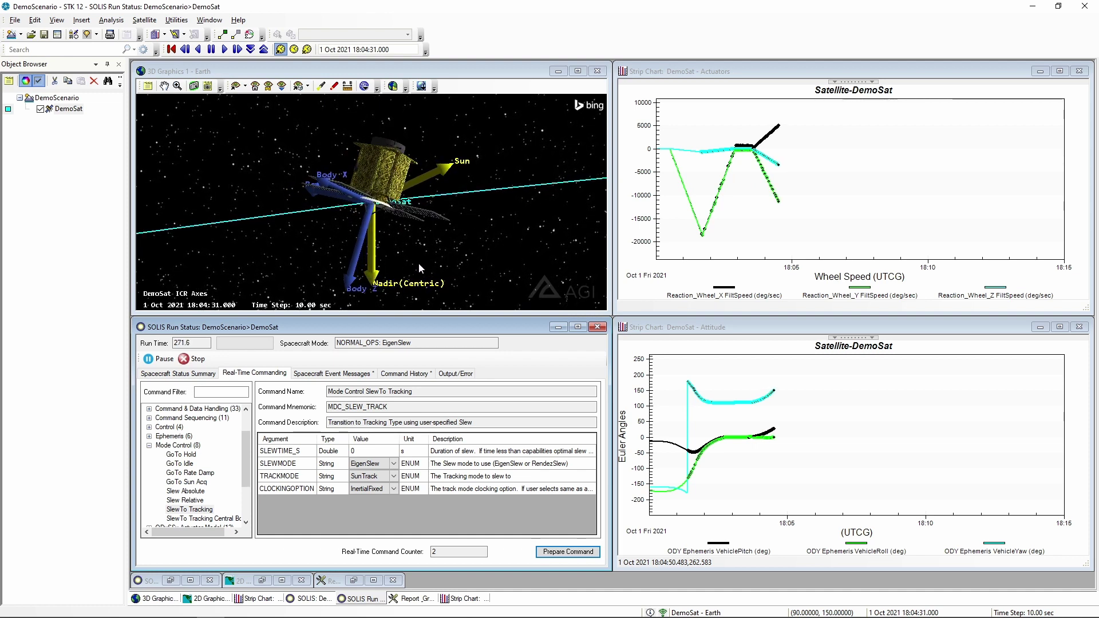
{"action": "left_click", "coordinate": [445, 235]}
{"action": "left_click_drag", "start_coordinate": [445, 235], "coordinate": [352, 172]}
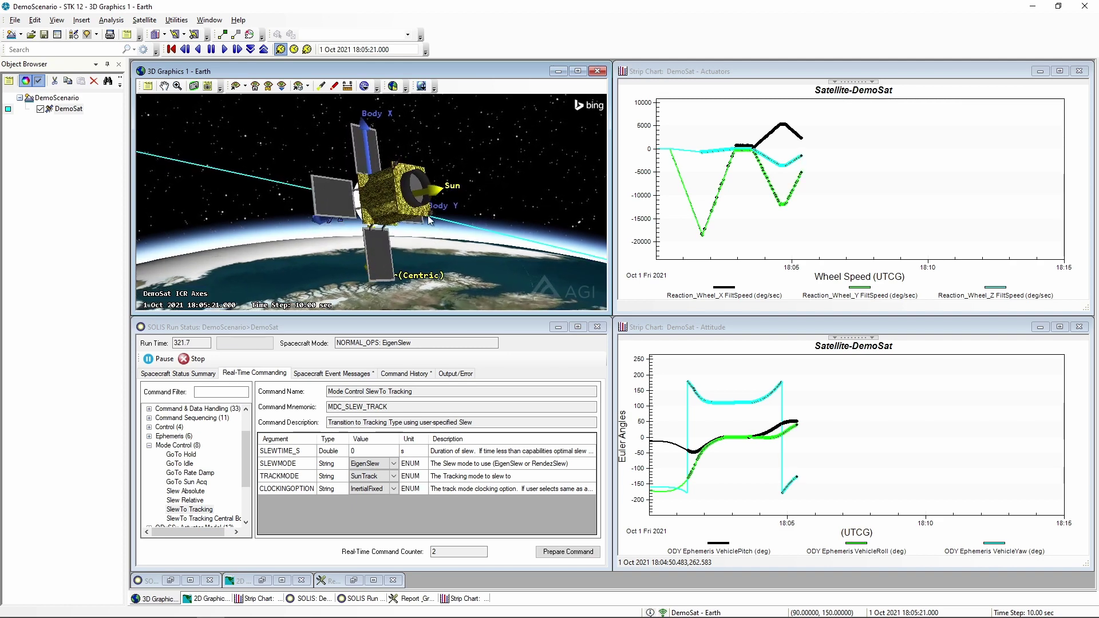
{"action": "left_click_drag", "start_coordinate": [390, 232], "coordinate": [421, 210]}
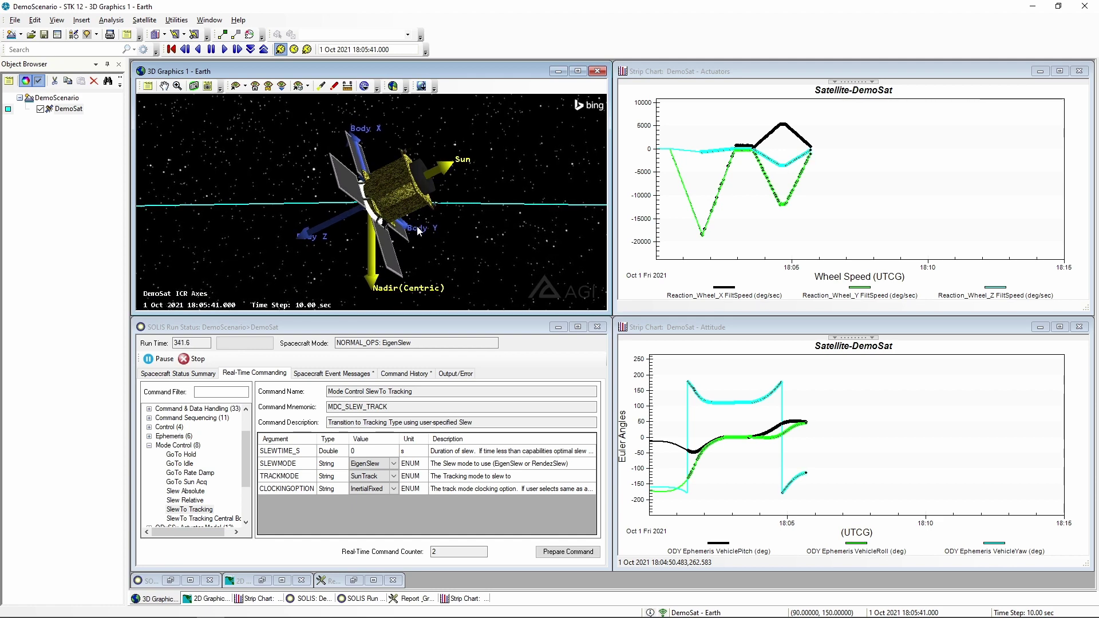
{"action": "left_click_drag", "start_coordinate": [417, 229], "coordinate": [447, 226]}
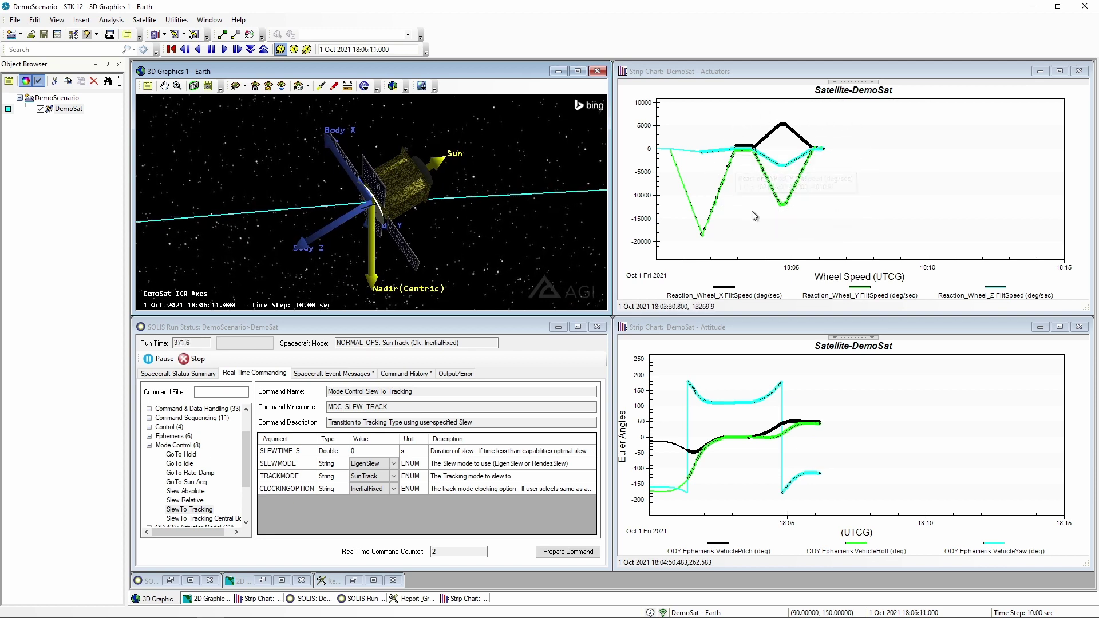
{"action": "mouse_move", "coordinate": [757, 221]}
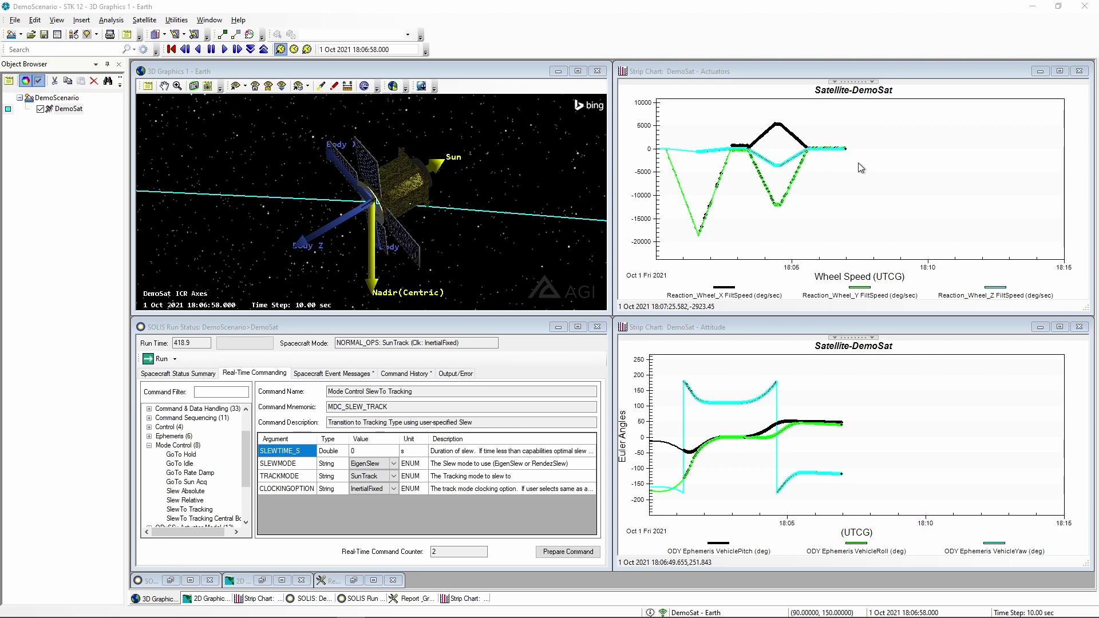
Step: Reopen the SOLIS configuration window and add a battery to the Power/Thermal configuration
{"action": "left_click", "coordinate": [186, 581]}
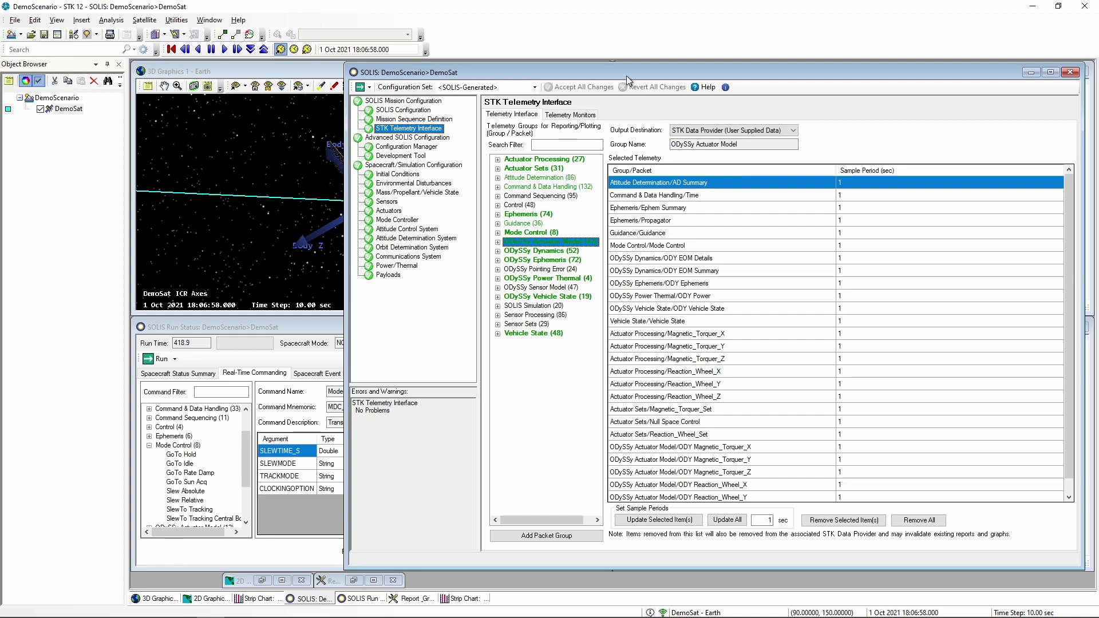
{"action": "left_click_drag", "start_coordinate": [559, 79], "coordinate": [551, 79]}
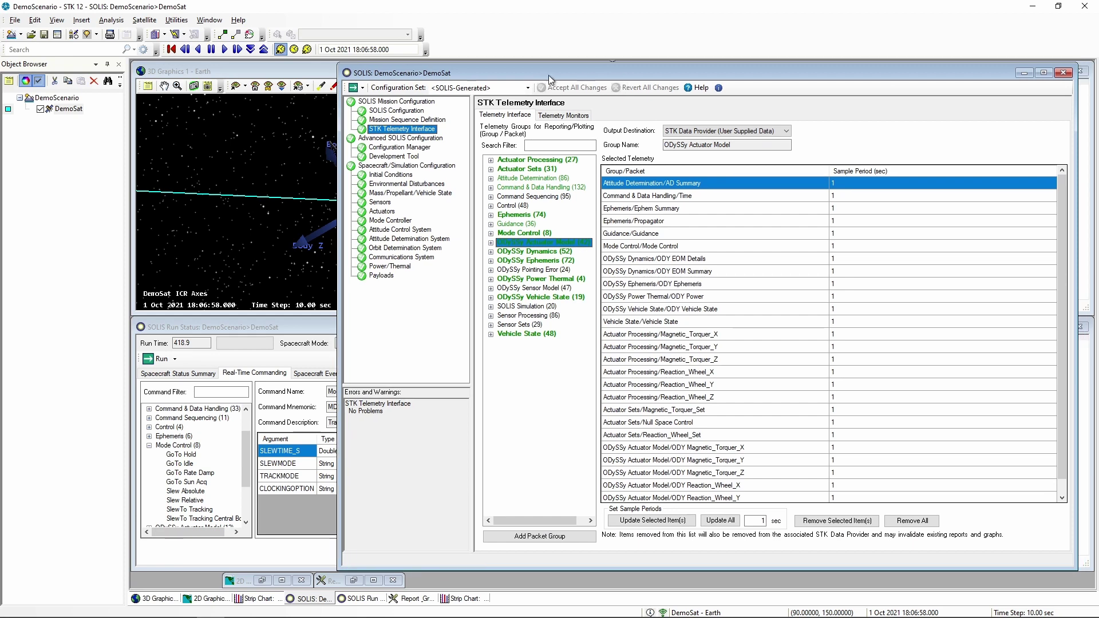
{"action": "left_click", "coordinate": [387, 268]}
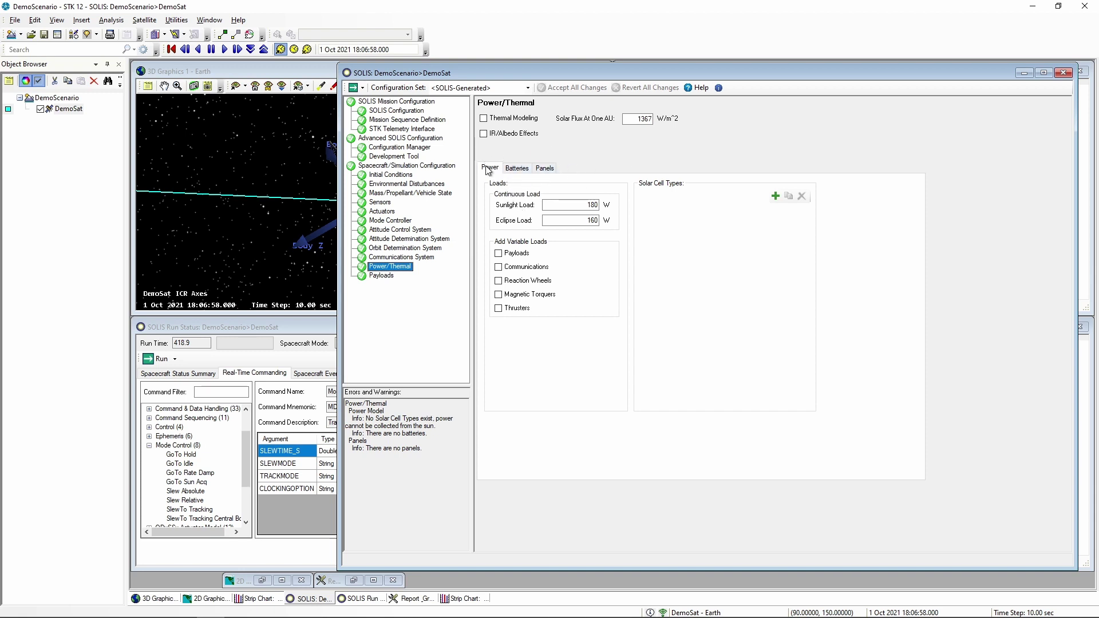
{"action": "left_click", "coordinate": [518, 170]}
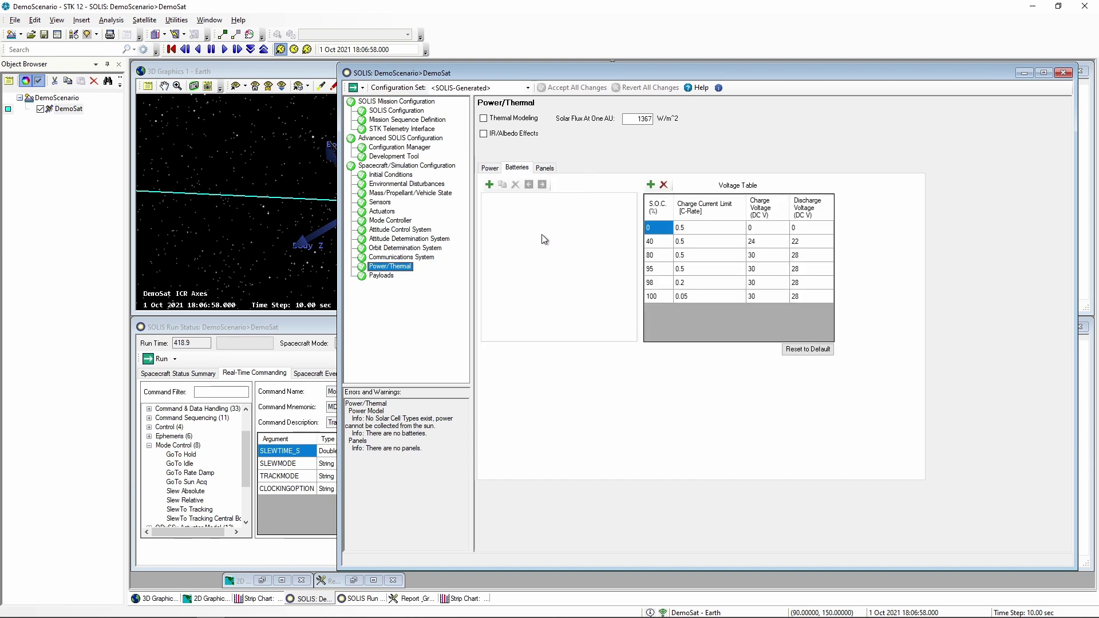
{"action": "left_click", "coordinate": [489, 184]}
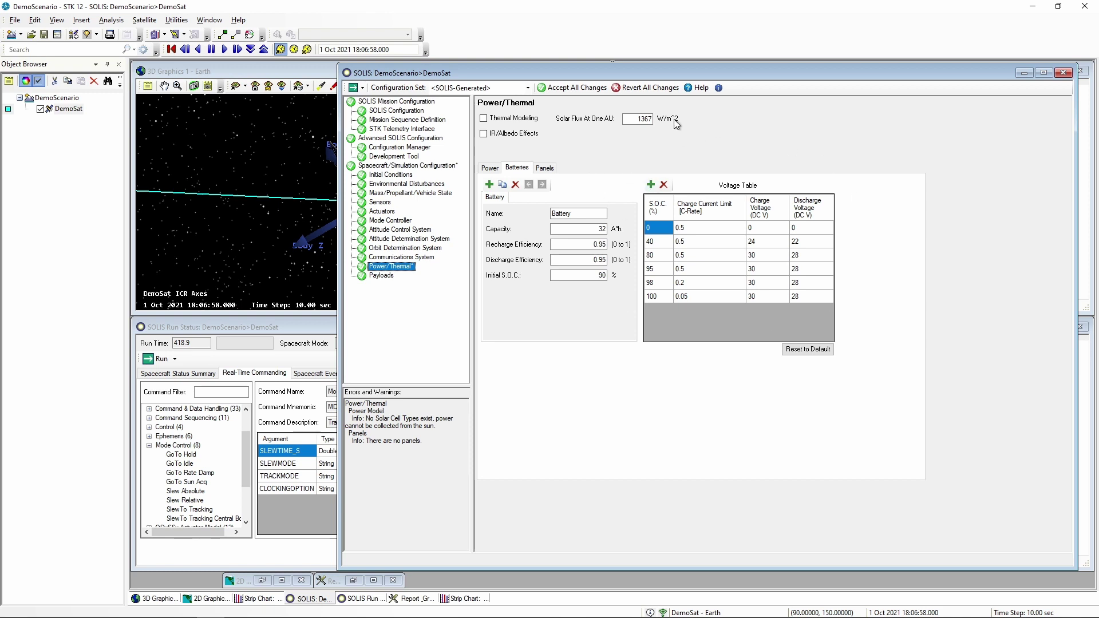
Step: Check the solar array layout on the 3D satellite model and add a panel named Panel_Xp to the Power/Thermal configuration
{"action": "left_click", "coordinate": [544, 169]}
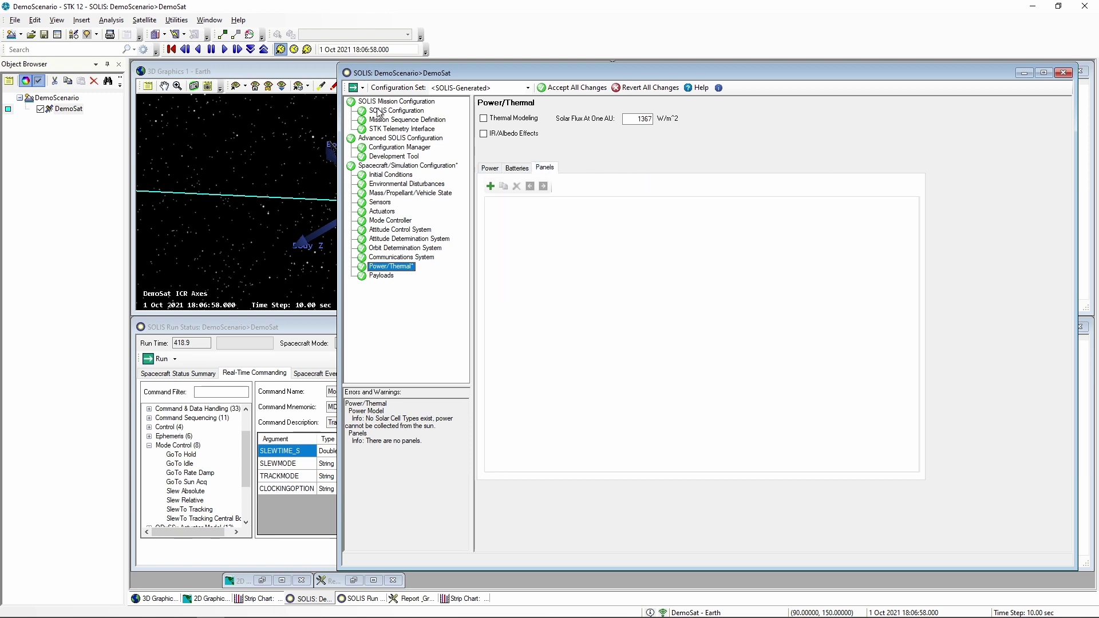
{"action": "left_click", "coordinate": [337, 97]}
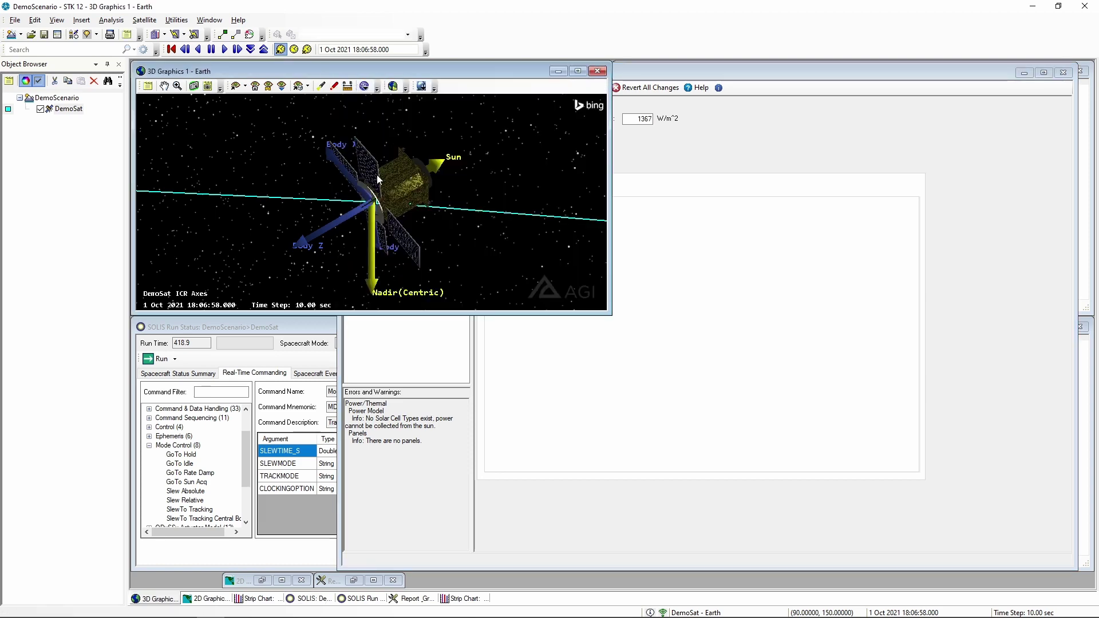
{"action": "left_click_drag", "start_coordinate": [407, 183], "coordinate": [334, 197]}
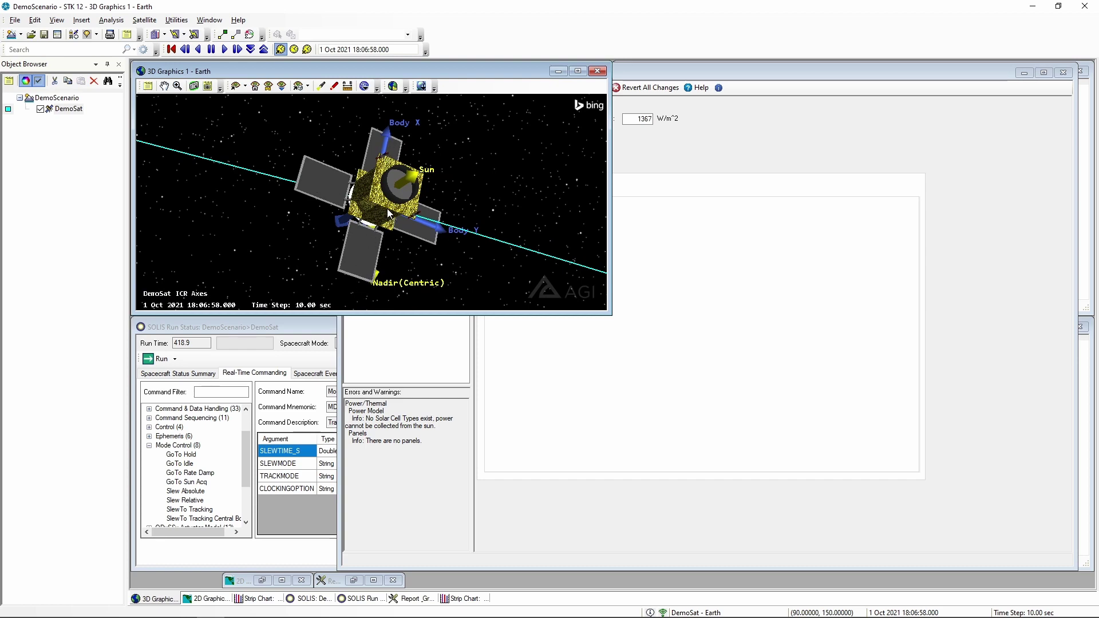
{"action": "left_click_drag", "start_coordinate": [389, 212], "coordinate": [490, 167]}
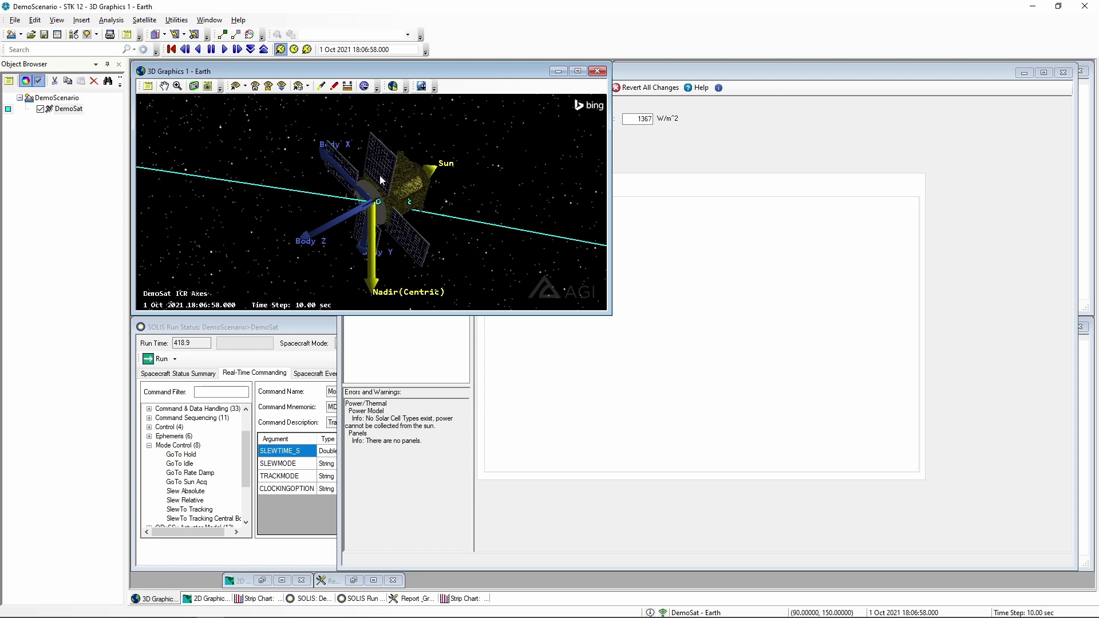
{"action": "left_click_drag", "start_coordinate": [382, 180], "coordinate": [338, 197]}
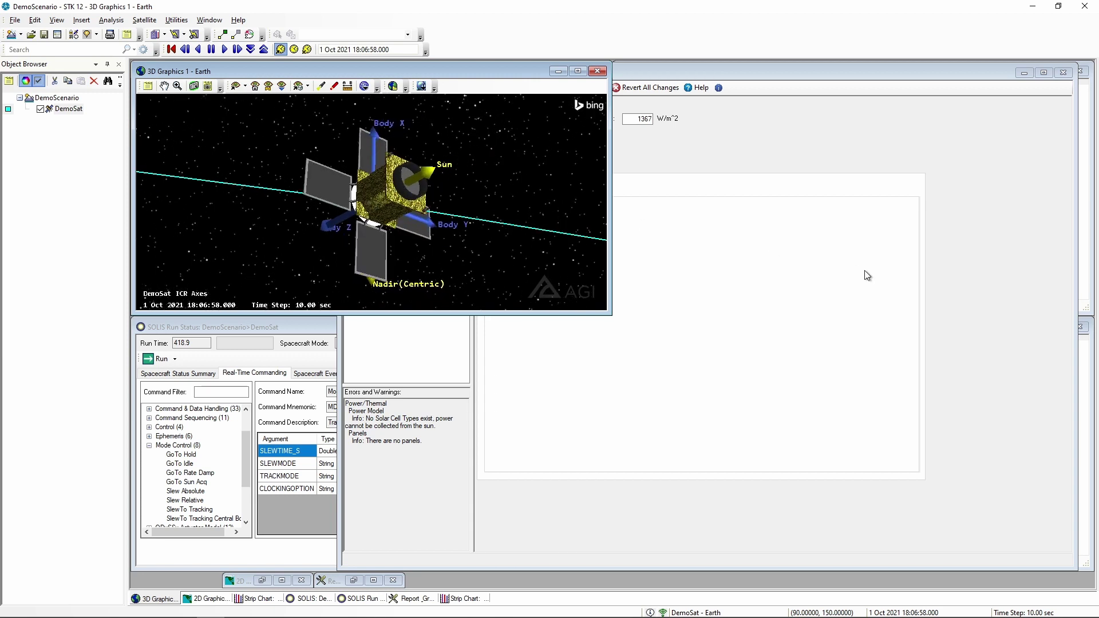
{"action": "left_click", "coordinate": [979, 293]}
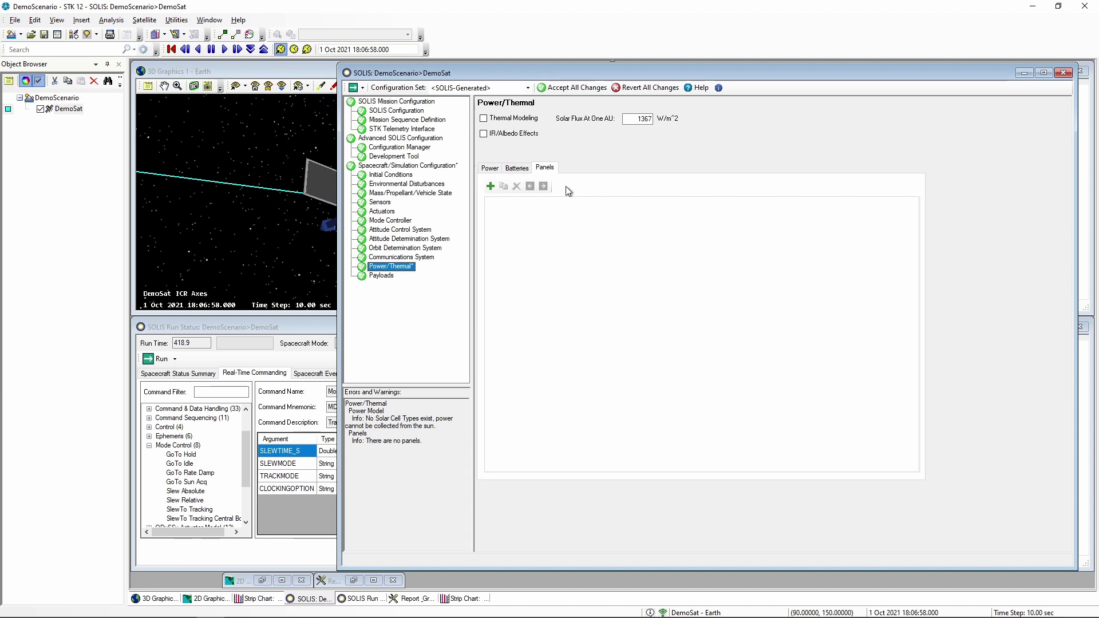
{"action": "left_click", "coordinate": [494, 189]}
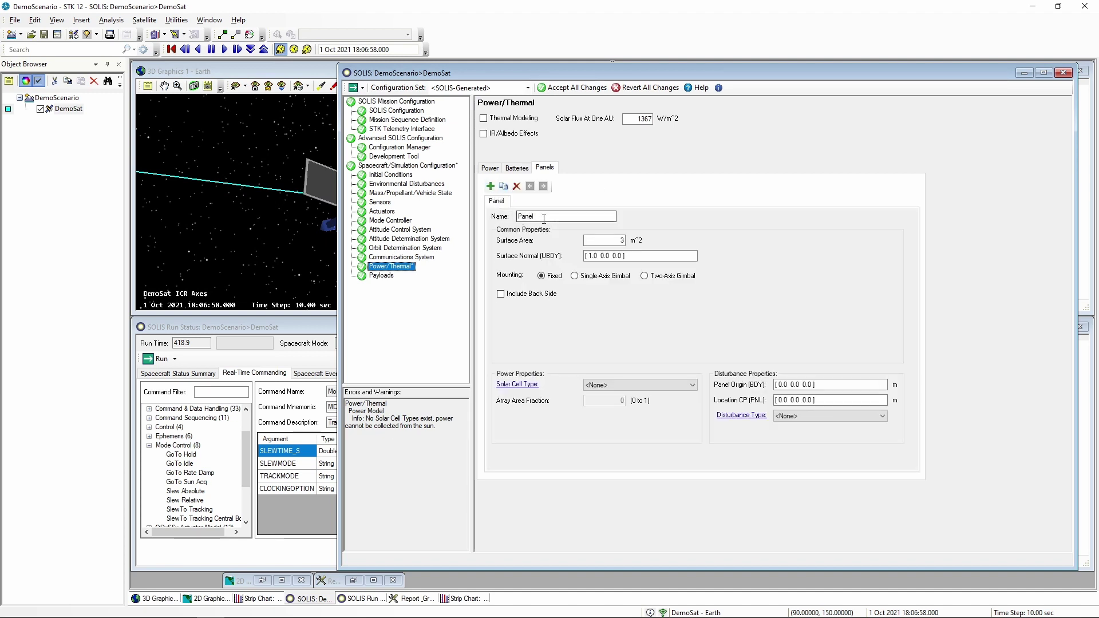
{"action": "type", "text": "Panel"}
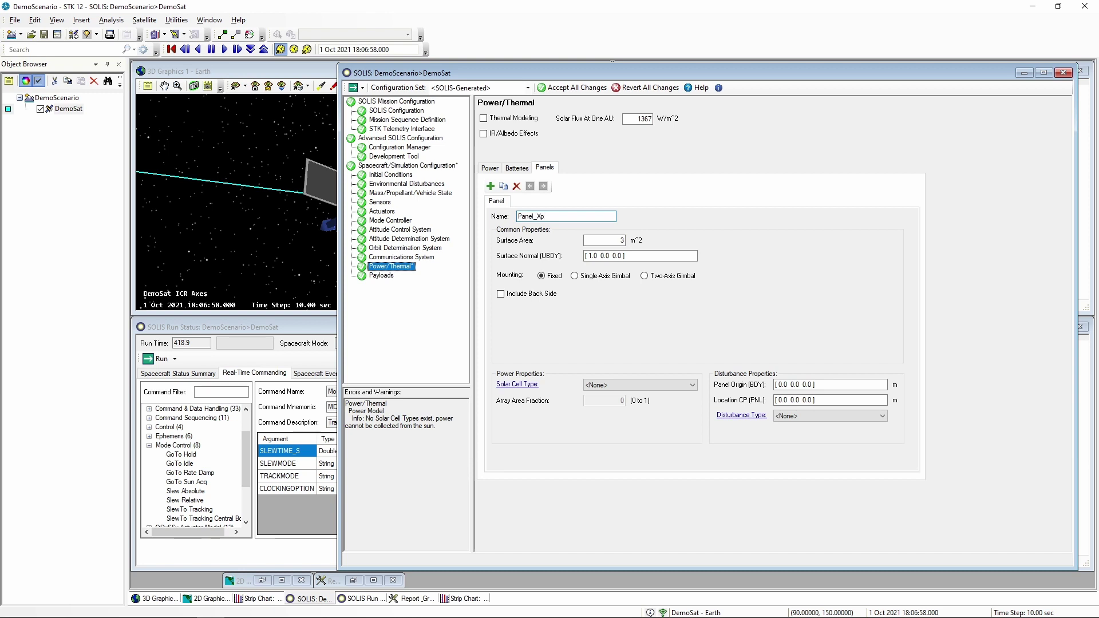
Step: Check the solar arrays on the 3D satellite model and set Panel_Xp's surface area to 2 m^2
{"action": "left_click", "coordinate": [277, 71]}
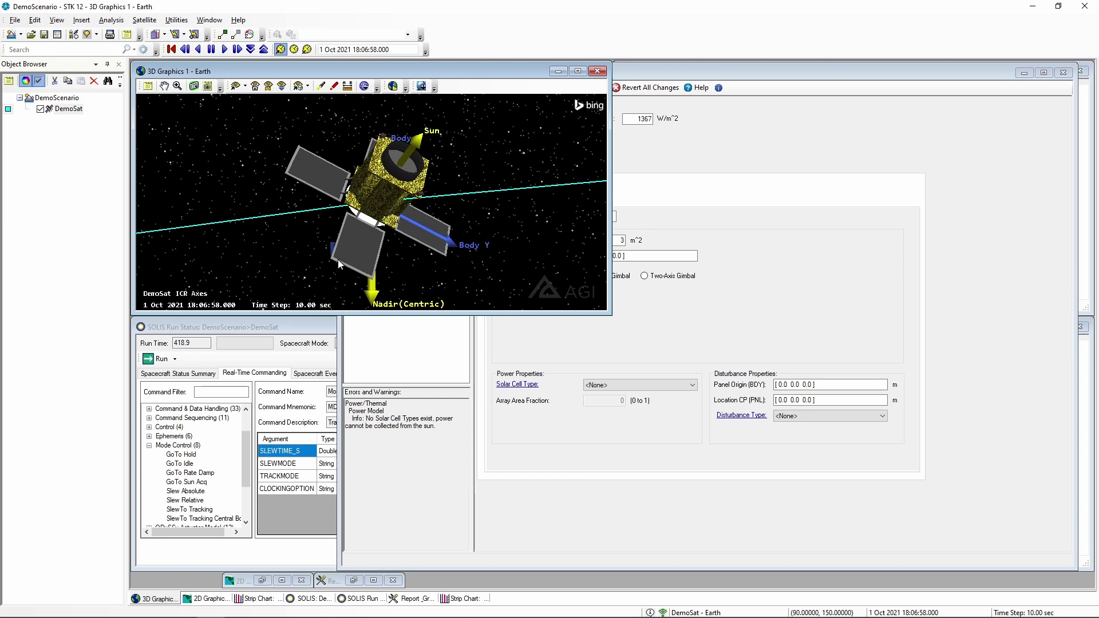
{"action": "left_click", "coordinate": [720, 265]}
{"action": "double_click", "coordinate": [621, 240]}
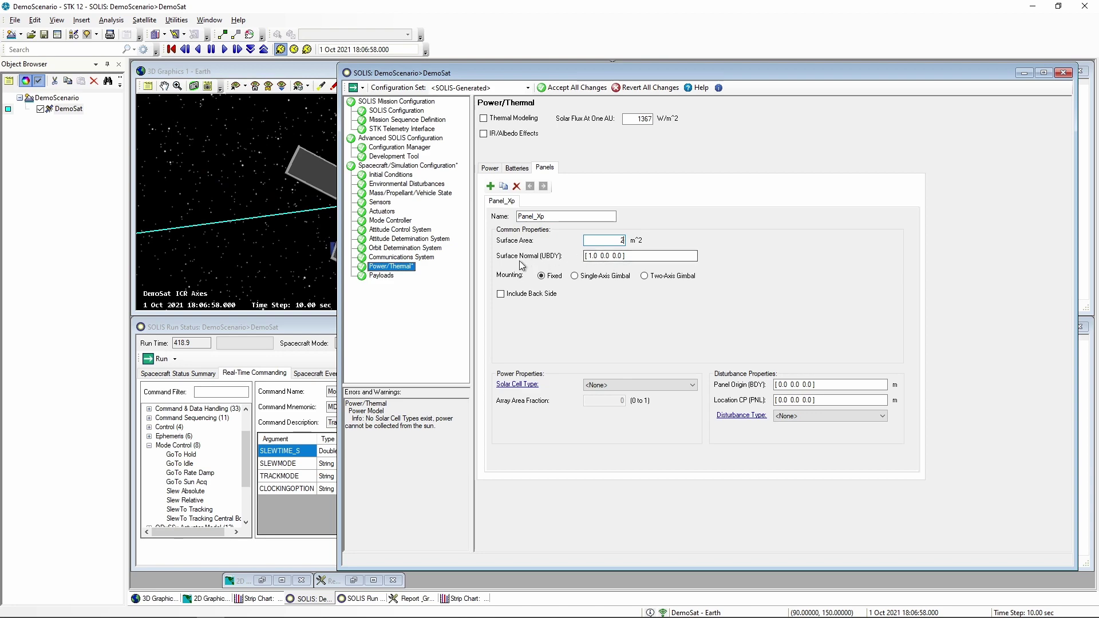
Step: Check the body axes on the 3D satellite model and set Panel_Xp's surface normal to [0.0 0.0 1.0]
{"action": "left_click", "coordinate": [332, 177]}
{"action": "left_click_drag", "start_coordinate": [348, 200], "coordinate": [456, 187]}
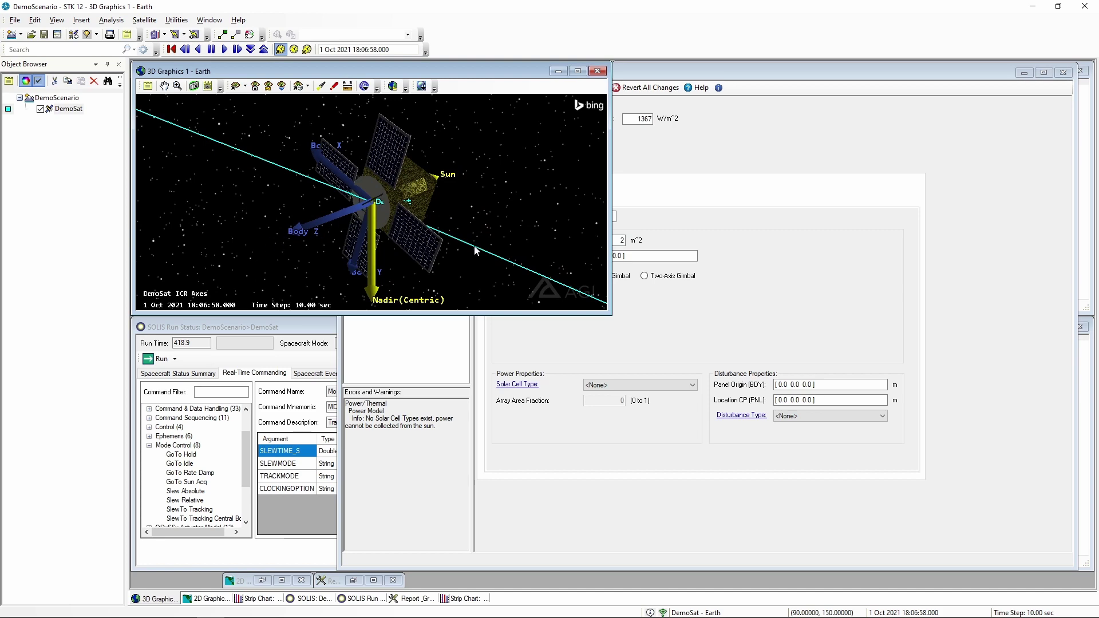
{"action": "left_click", "coordinate": [638, 255]}
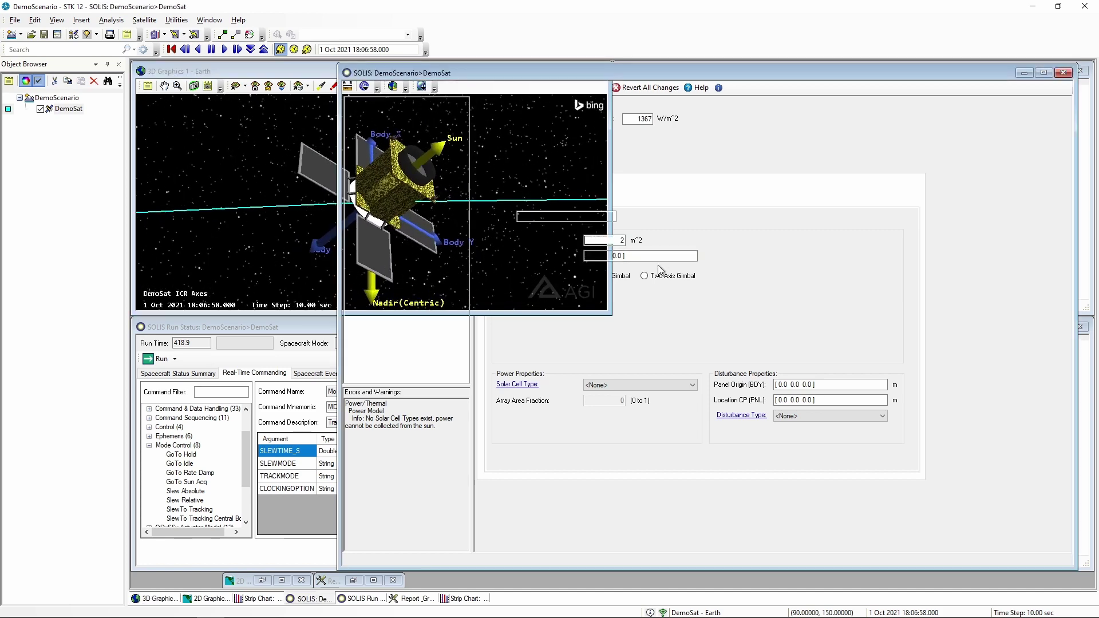
{"action": "triple_click", "coordinate": [638, 255]}
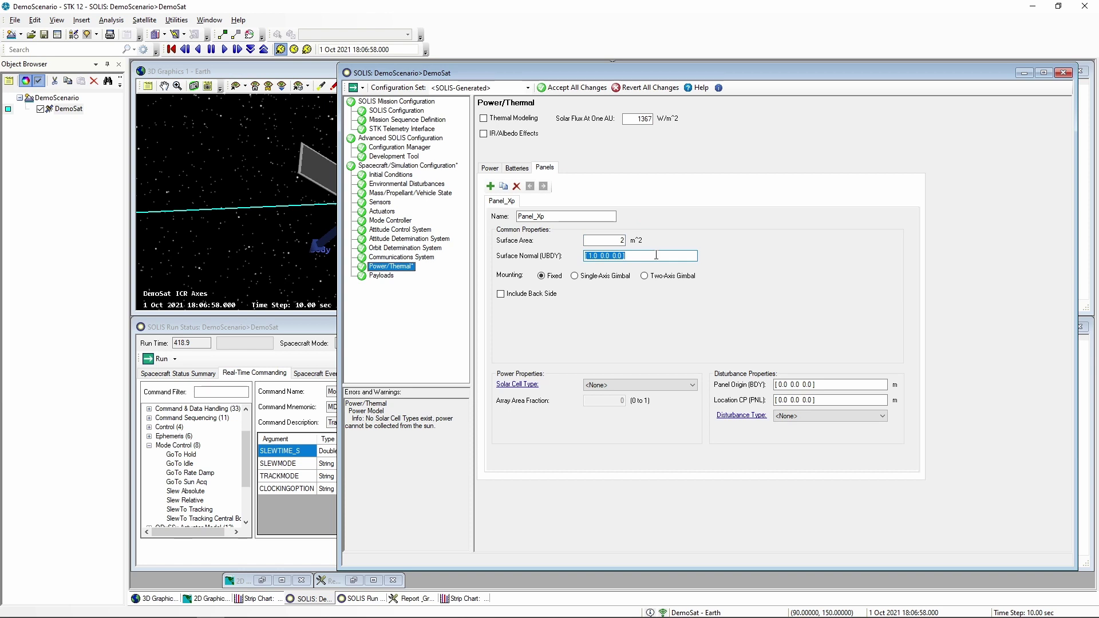
{"action": "type", "text": "0 0.0"}
{"action": "type", "text": " 1"}
{"action": "key", "text": "shift+Tab"}
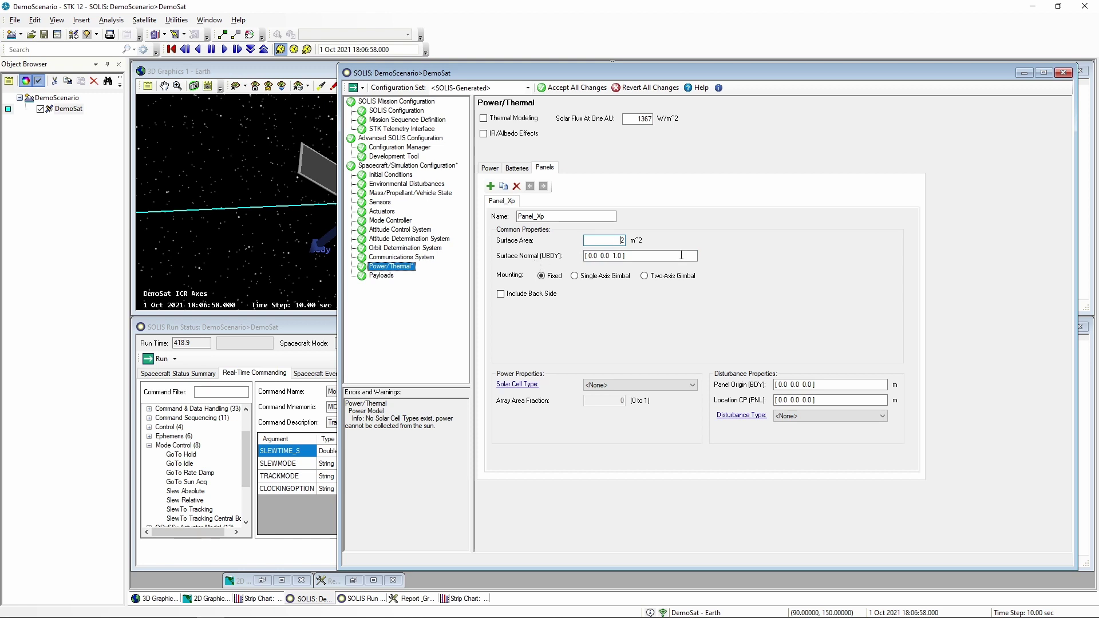
Step: Include the back side of Panel_Xp and check the array's two faces on the 3D satellite model
{"action": "left_click", "coordinate": [518, 297]}
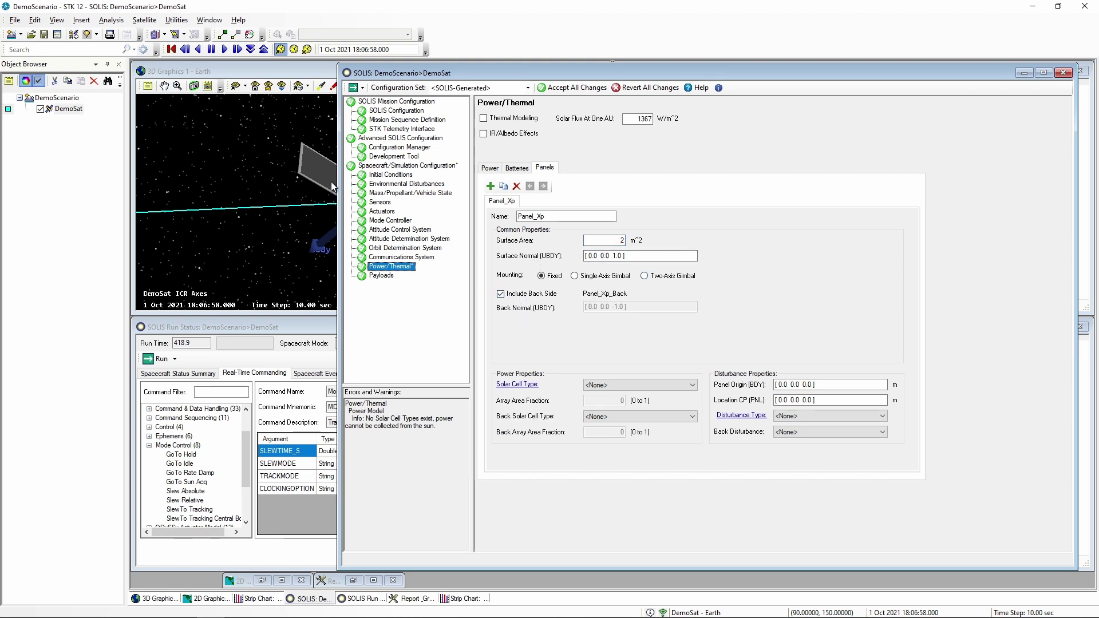
{"action": "mouse_move", "coordinate": [334, 187]}
{"action": "left_mouse_down"}
{"action": "mouse_move", "coordinate": [400, 177]}
{"action": "mouse_move", "coordinate": [323, 191]}
{"action": "left_mouse_up"}
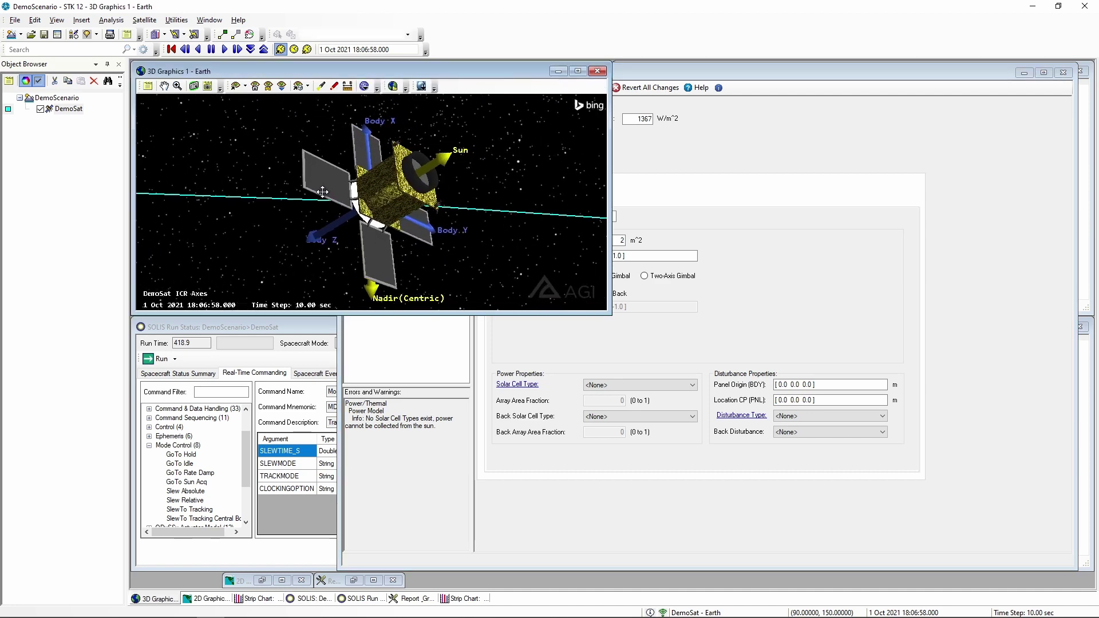
{"action": "left_click", "coordinate": [760, 273]}
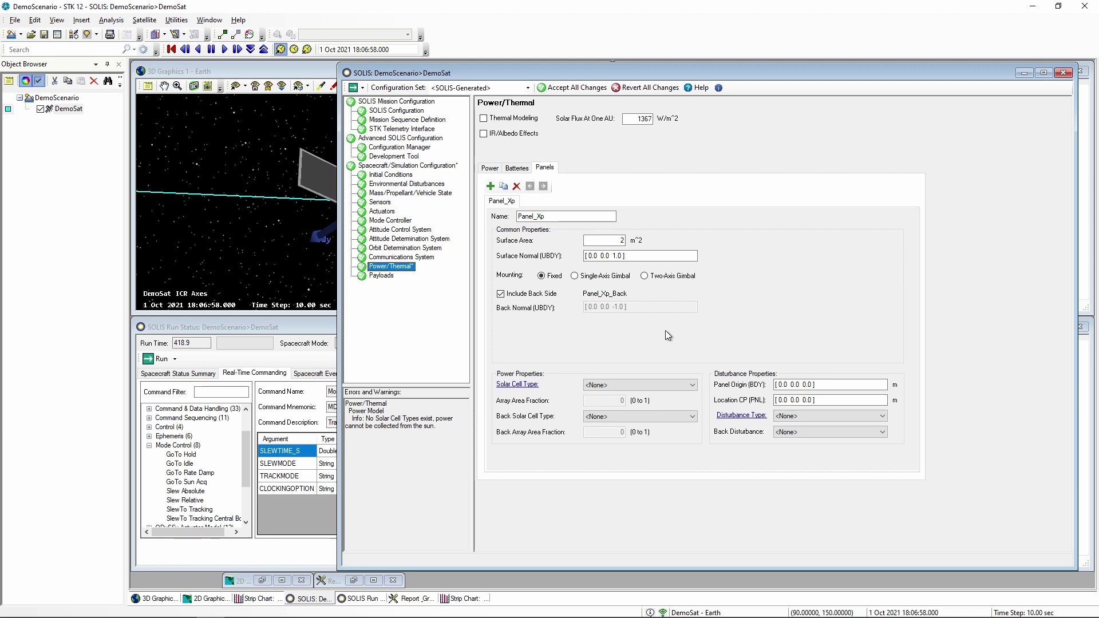
Step: Check which solar cell types can be assigned to Panel_Xp and accept all configuration changes
{"action": "left_click", "coordinate": [647, 386]}
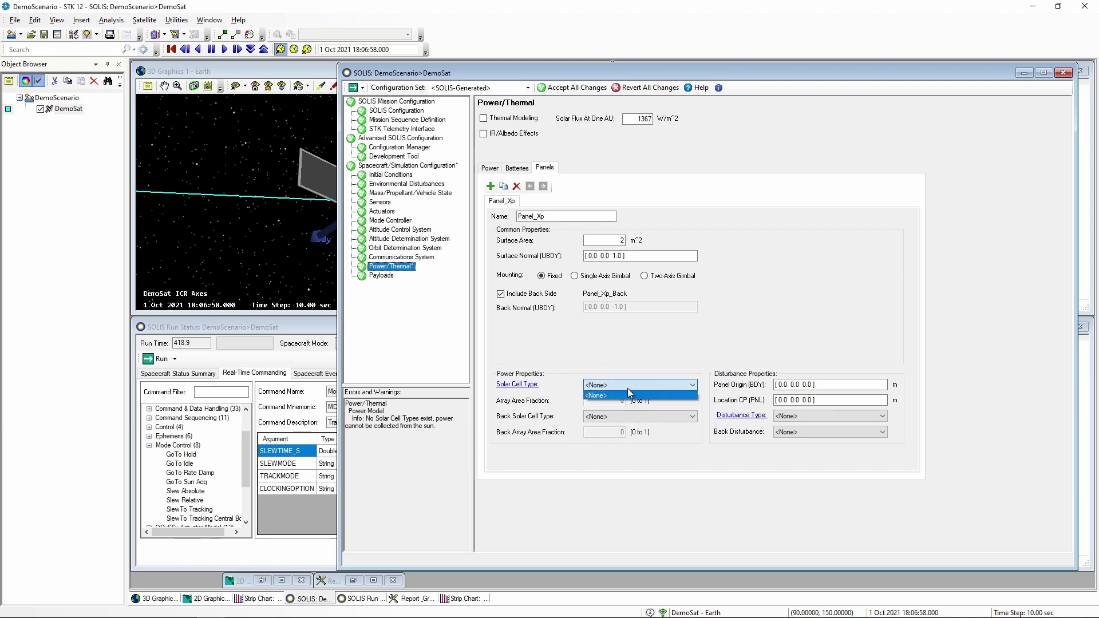
{"action": "left_click", "coordinate": [566, 341]}
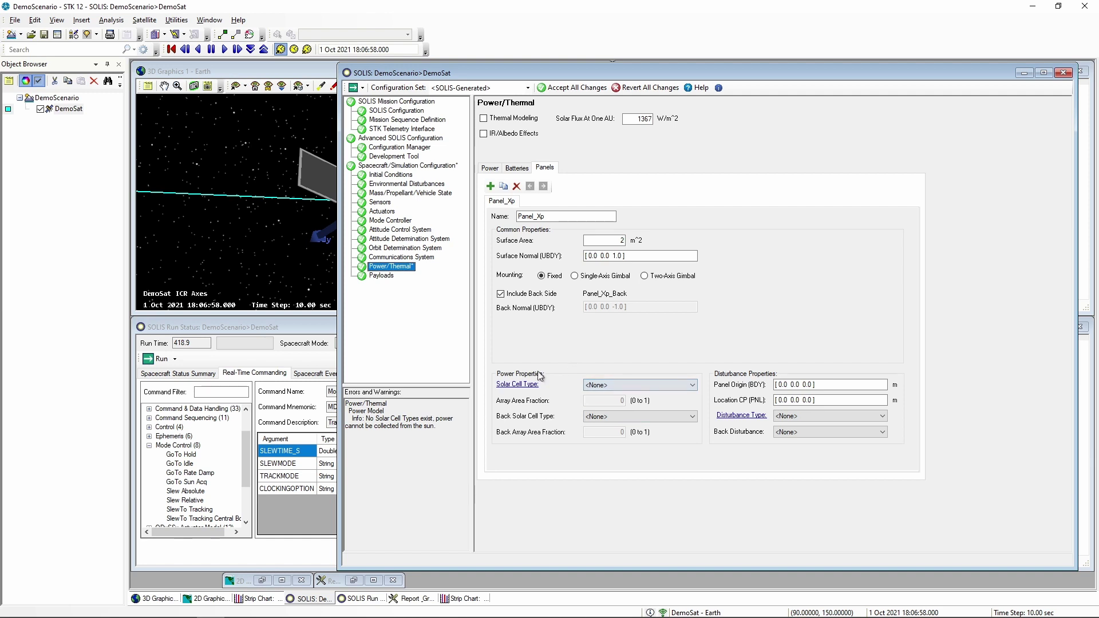
{"action": "left_click", "coordinate": [623, 387]}
{"action": "left_click", "coordinate": [609, 394]}
{"action": "left_click", "coordinate": [579, 89]}
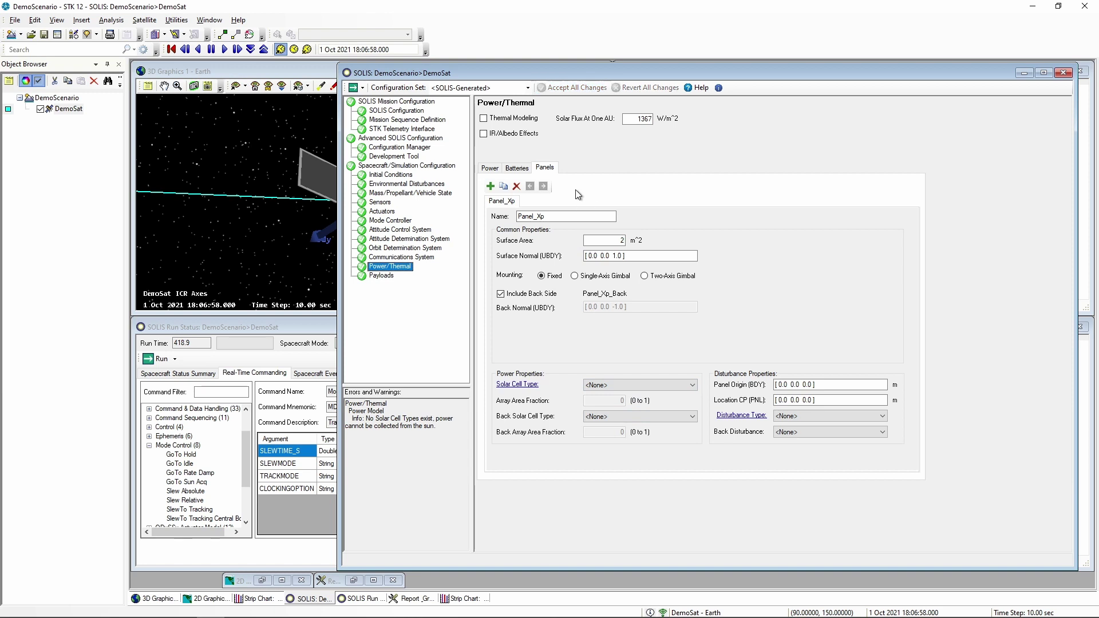
Step: Add a solar cell type to the power model and accept all changes
{"action": "left_click", "coordinate": [496, 172]}
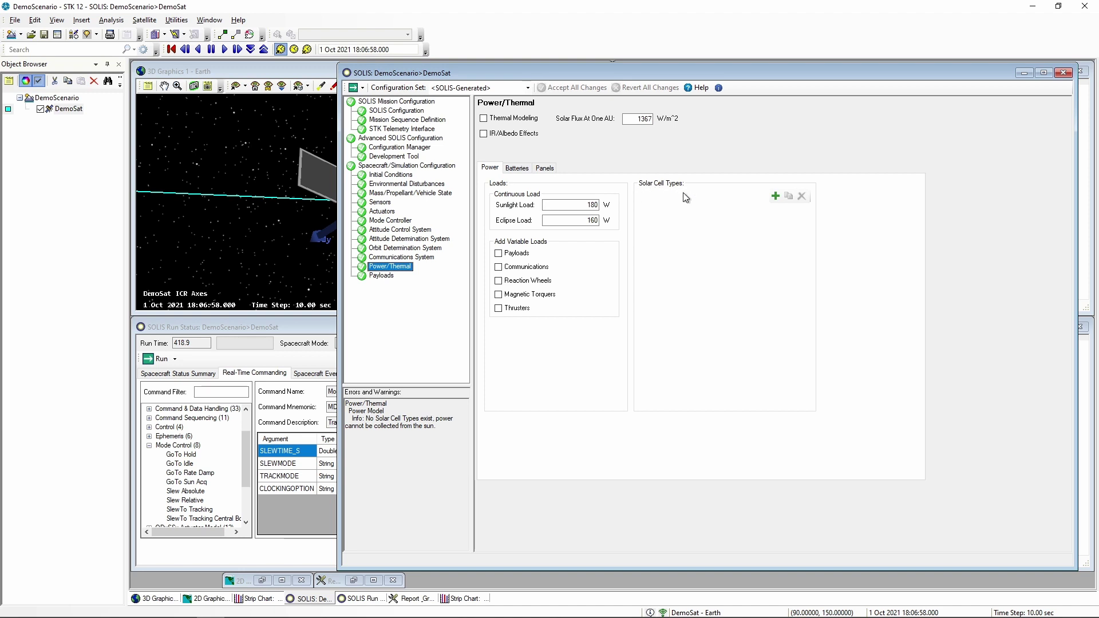
{"action": "left_click", "coordinate": [776, 197]}
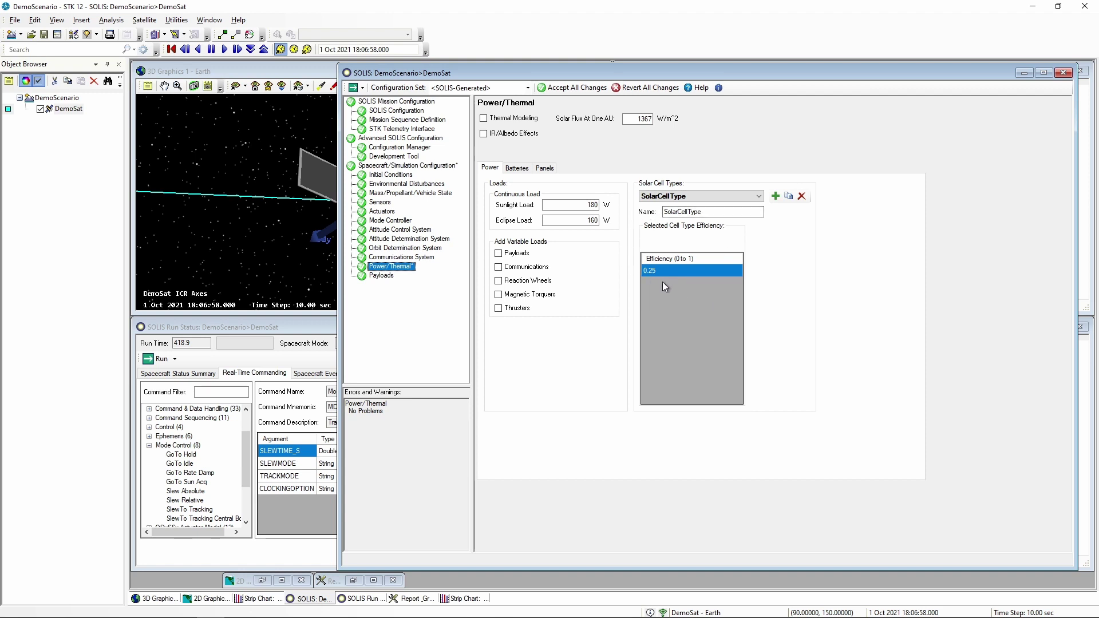
{"action": "left_click", "coordinate": [563, 91]}
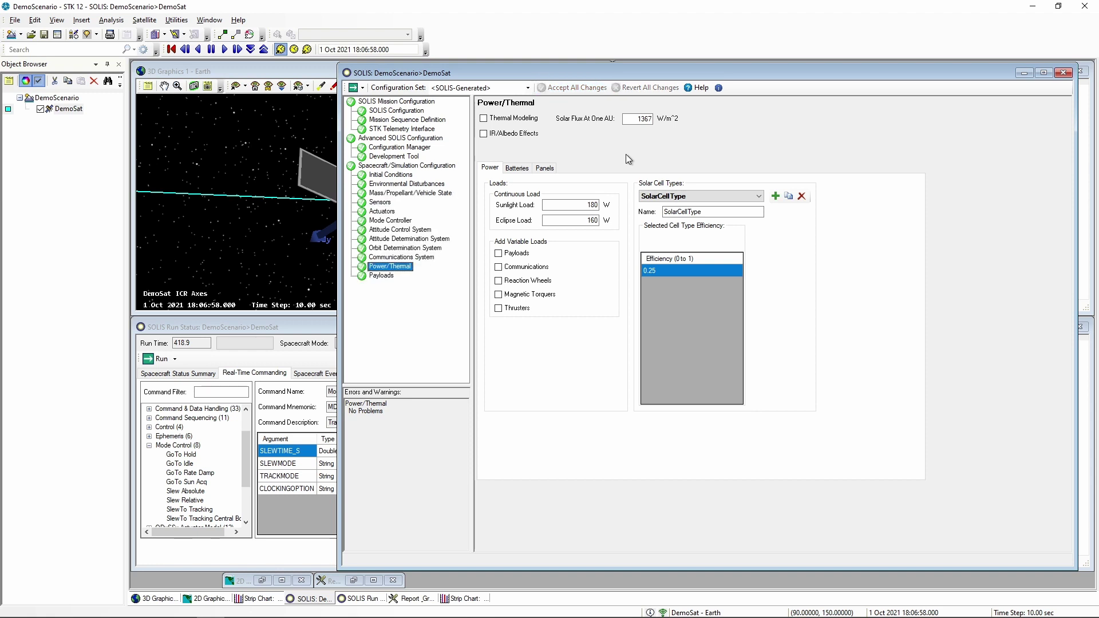
Step: Assign SolarCellType as both the front and the back solar cell type of Panel_Xp
{"action": "left_click", "coordinate": [546, 169]}
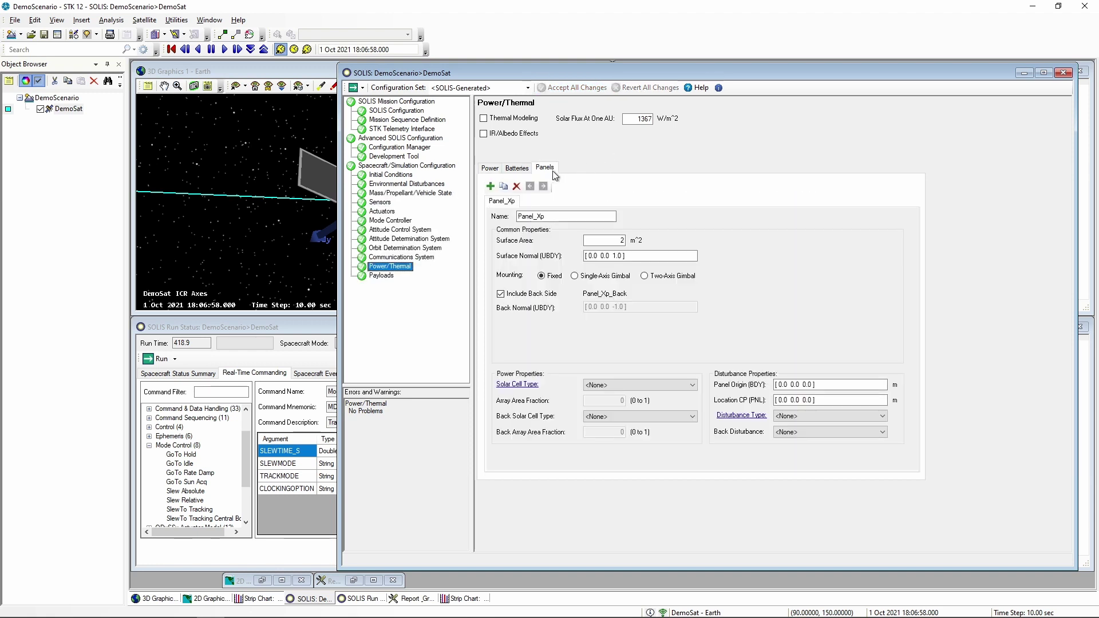
{"action": "left_click", "coordinate": [615, 383]}
{"action": "left_click", "coordinate": [606, 403]}
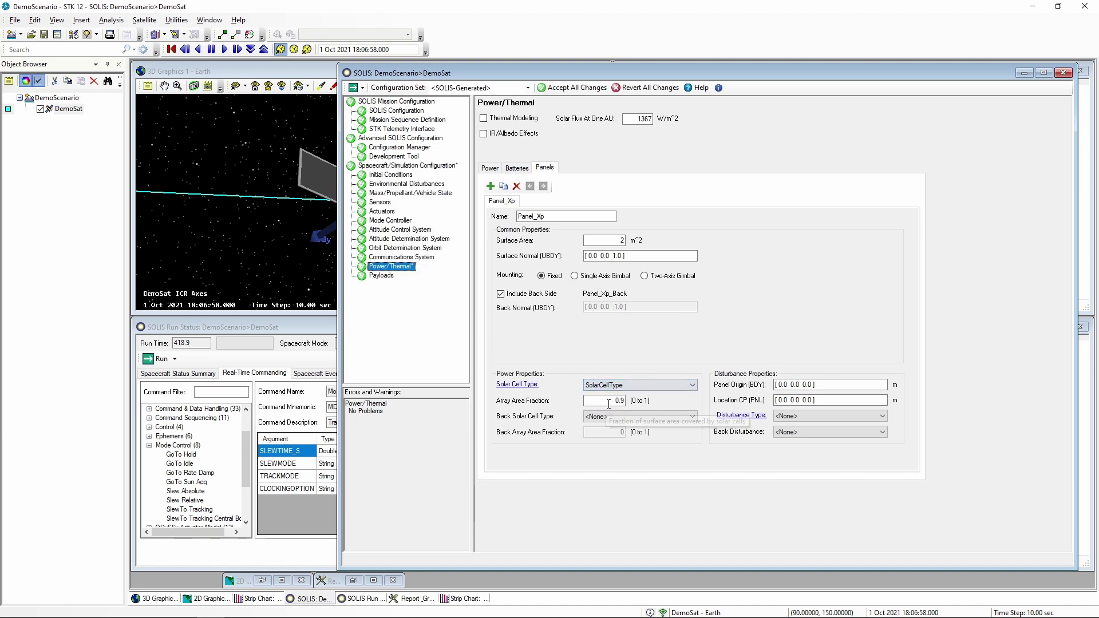
{"action": "left_click", "coordinate": [606, 416]}
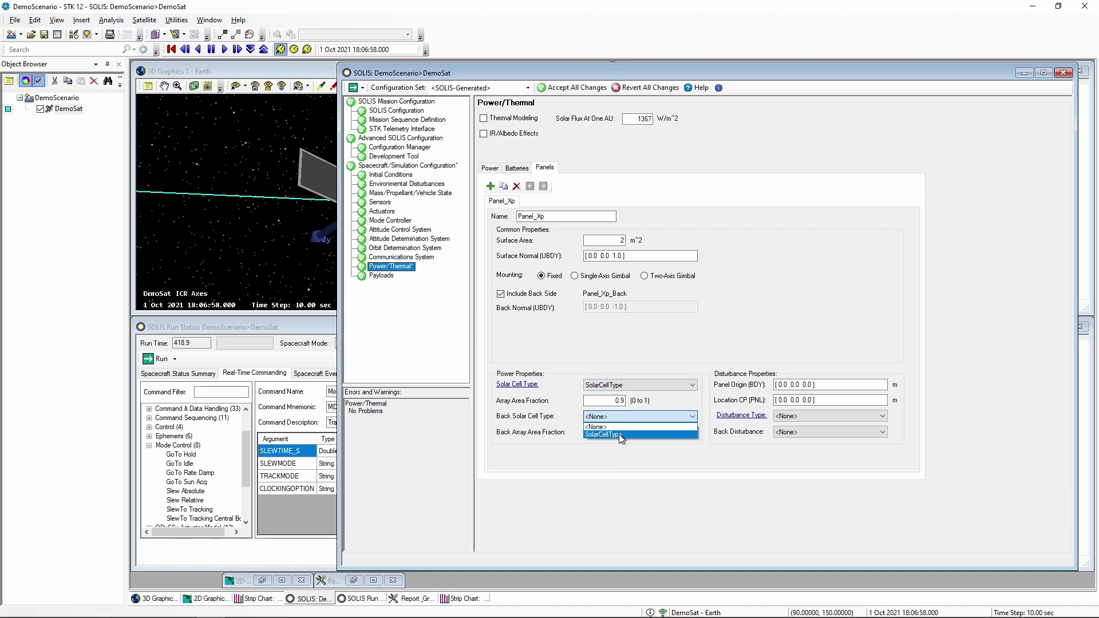
{"action": "left_click", "coordinate": [620, 434]}
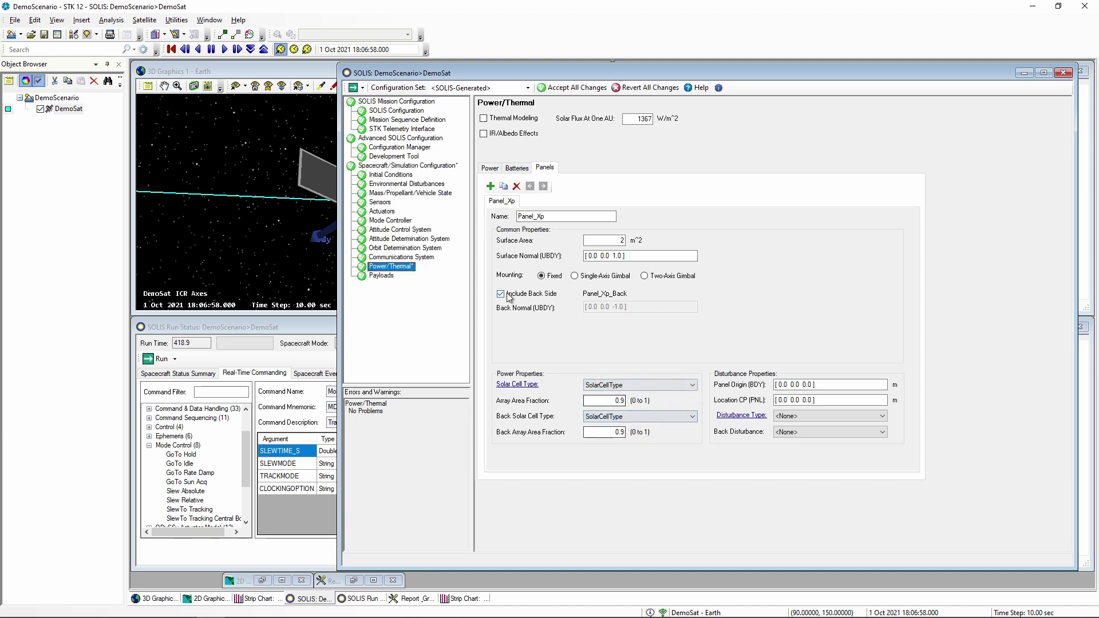
Step: Compare the array faces on the 3D satellite model, set Panel_Xp's front array area fraction to 0.75, and accept all changes
{"action": "left_click", "coordinate": [616, 404]}
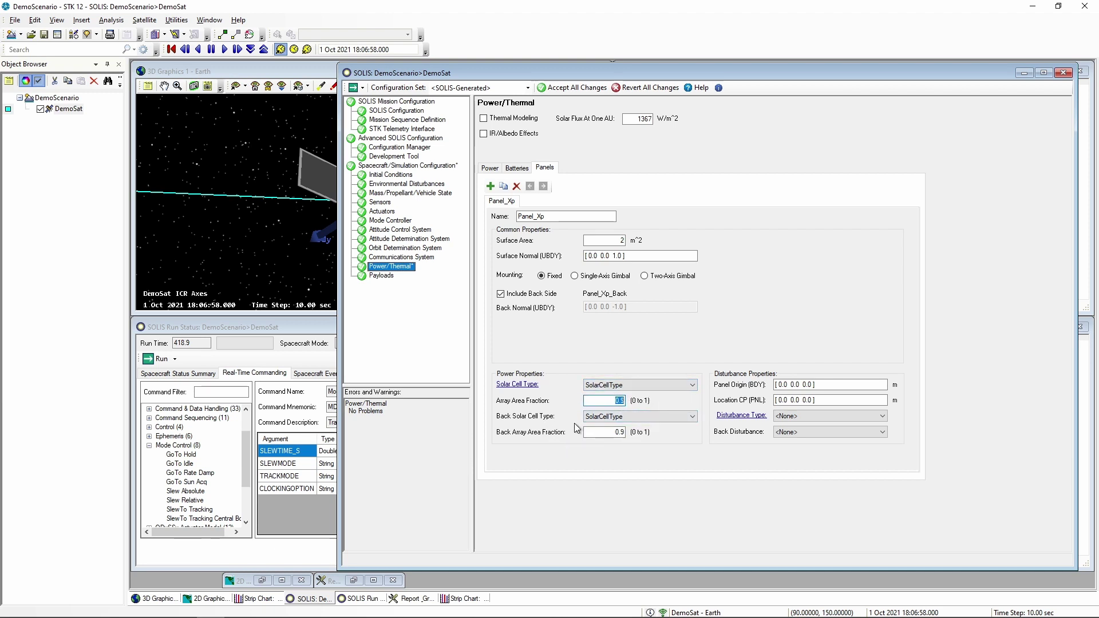
{"action": "left_click", "coordinate": [310, 225]}
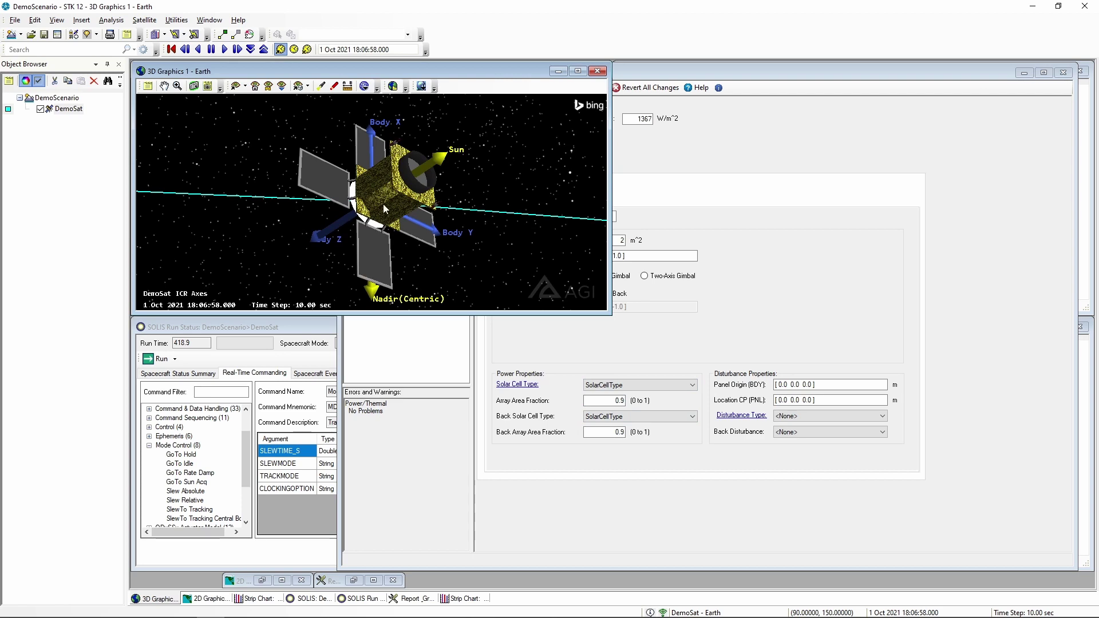
{"action": "left_click_drag", "start_coordinate": [447, 176], "coordinate": [335, 184]}
{"action": "left_click", "coordinate": [764, 300]}
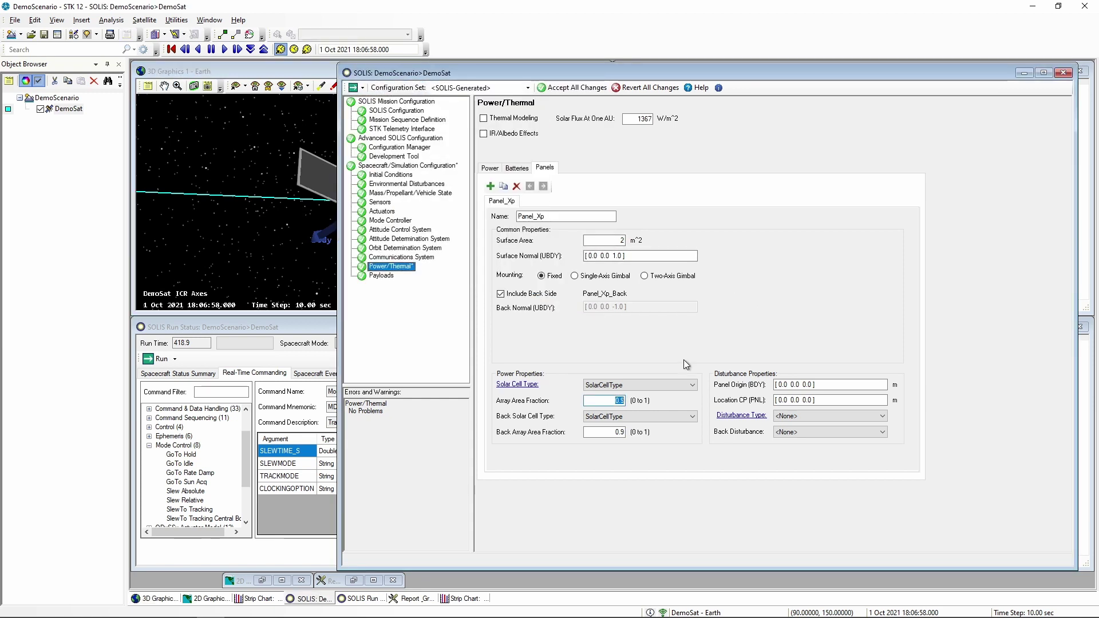
{"action": "double_click", "coordinate": [618, 400]}
{"action": "type", "text": "0.75"}
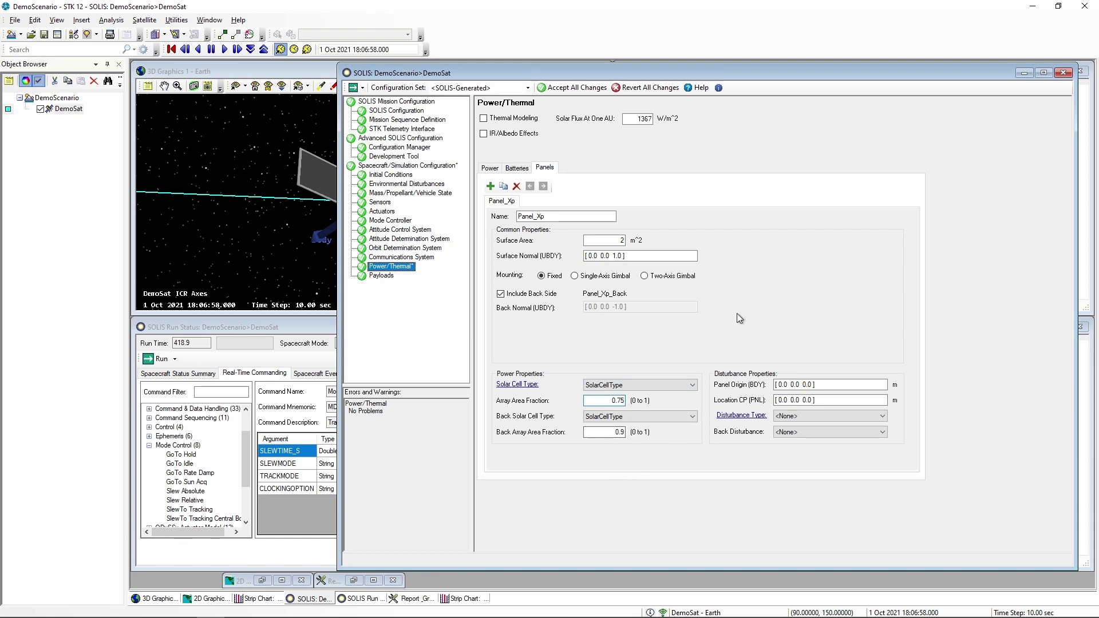
{"action": "left_click", "coordinate": [592, 90]}
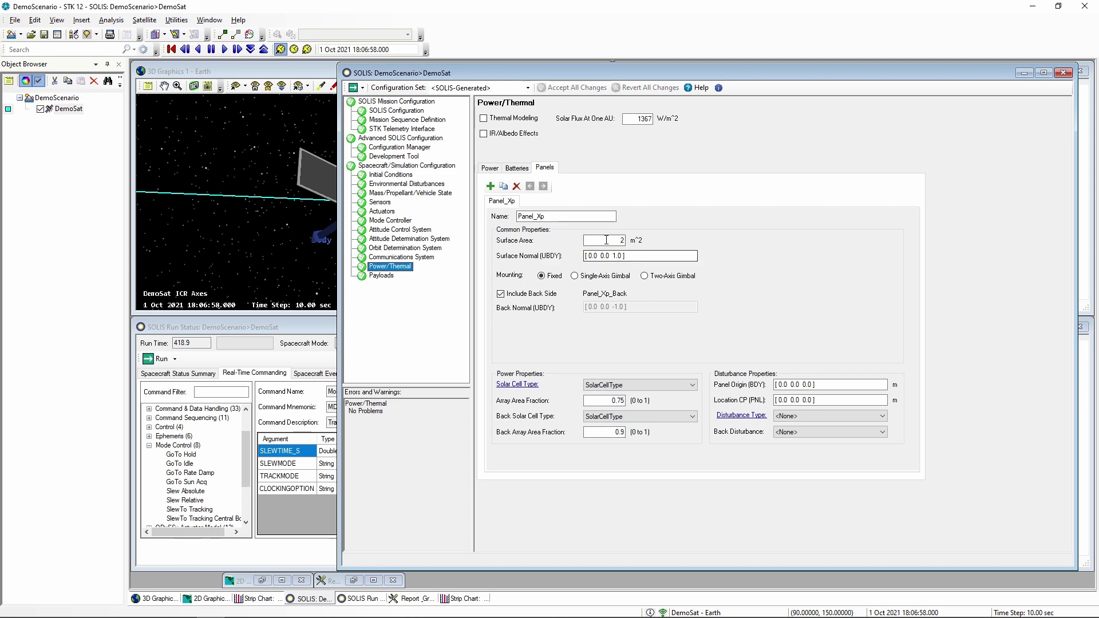
Step: Rotate the 3D satellite model to compare the solar array orientation with Panel_Xp's surface area and surface normal settings
{"action": "left_click", "coordinate": [316, 79]}
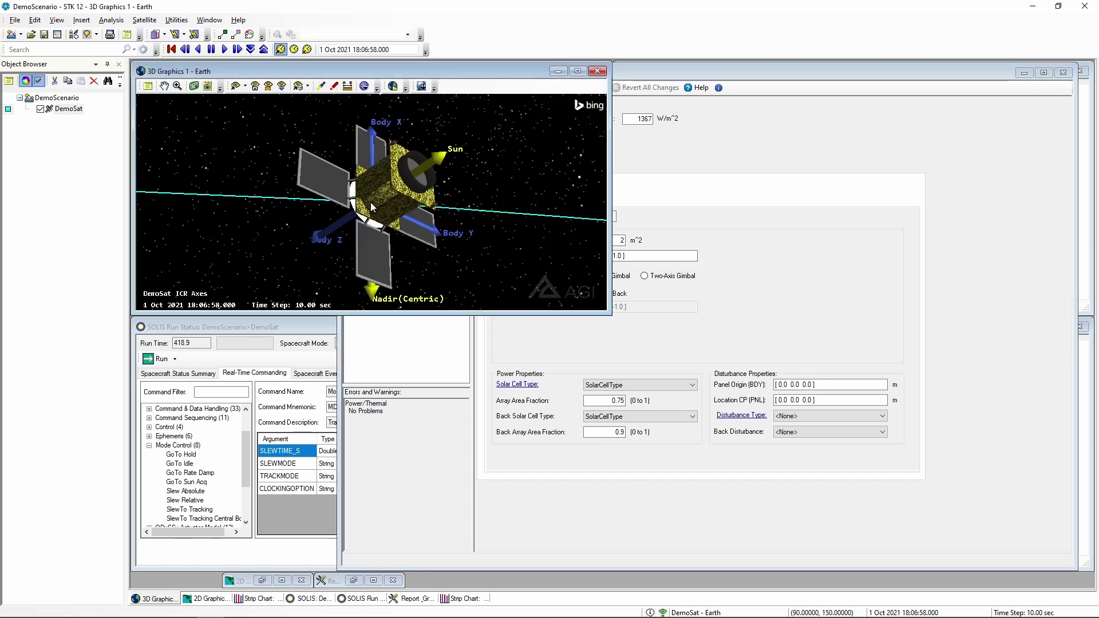
{"action": "left_click_drag", "start_coordinate": [342, 172], "coordinate": [389, 218]}
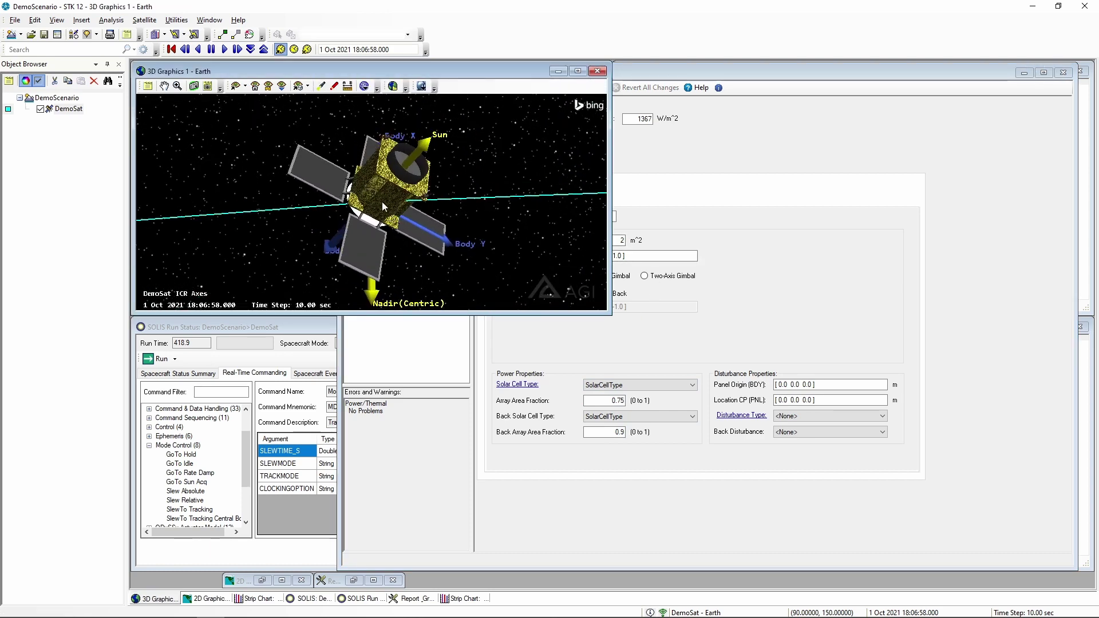
{"action": "left_click", "coordinate": [757, 314]}
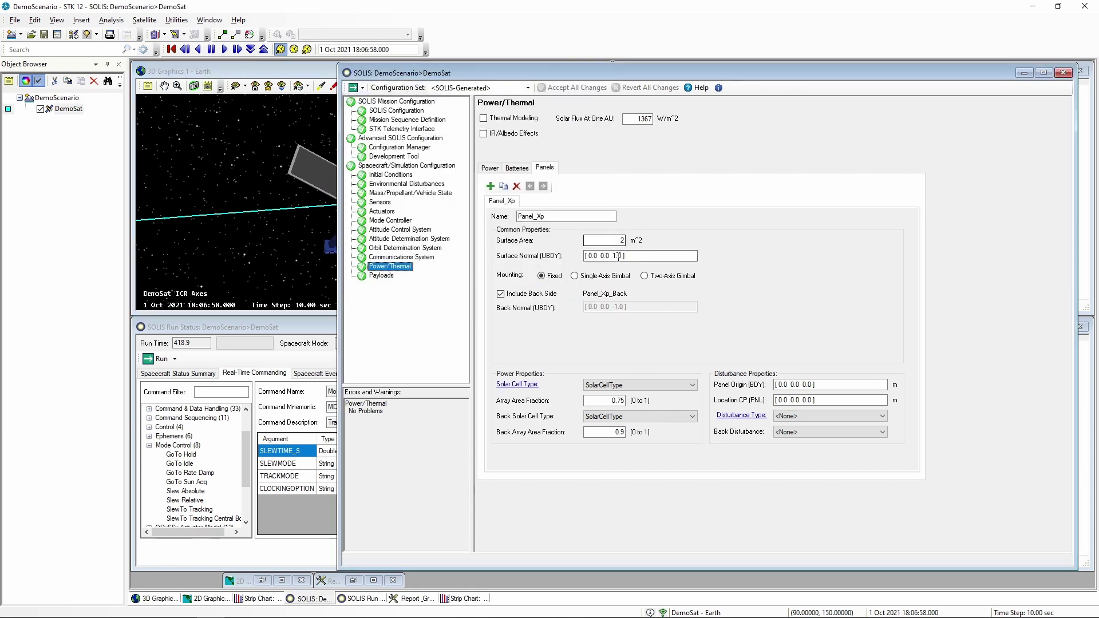
{"action": "left_click", "coordinate": [311, 216]}
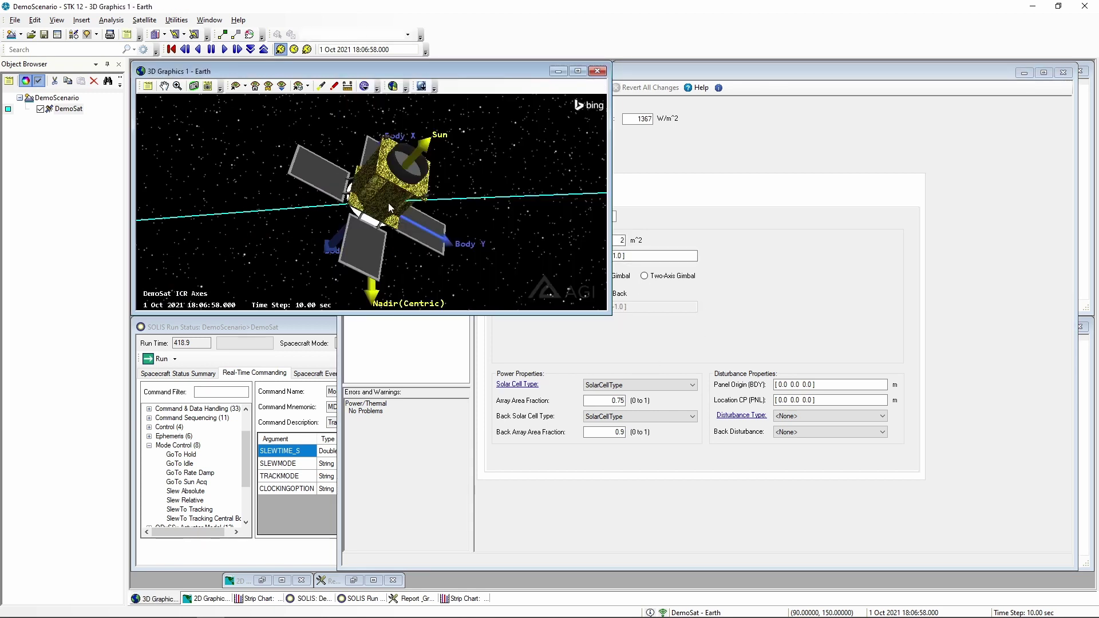
{"action": "mouse_move", "coordinate": [389, 207]}
{"action": "left_mouse_down"}
{"action": "mouse_move", "coordinate": [418, 207]}
{"action": "mouse_move", "coordinate": [376, 208]}
{"action": "left_mouse_up"}
{"action": "left_click", "coordinate": [773, 281]}
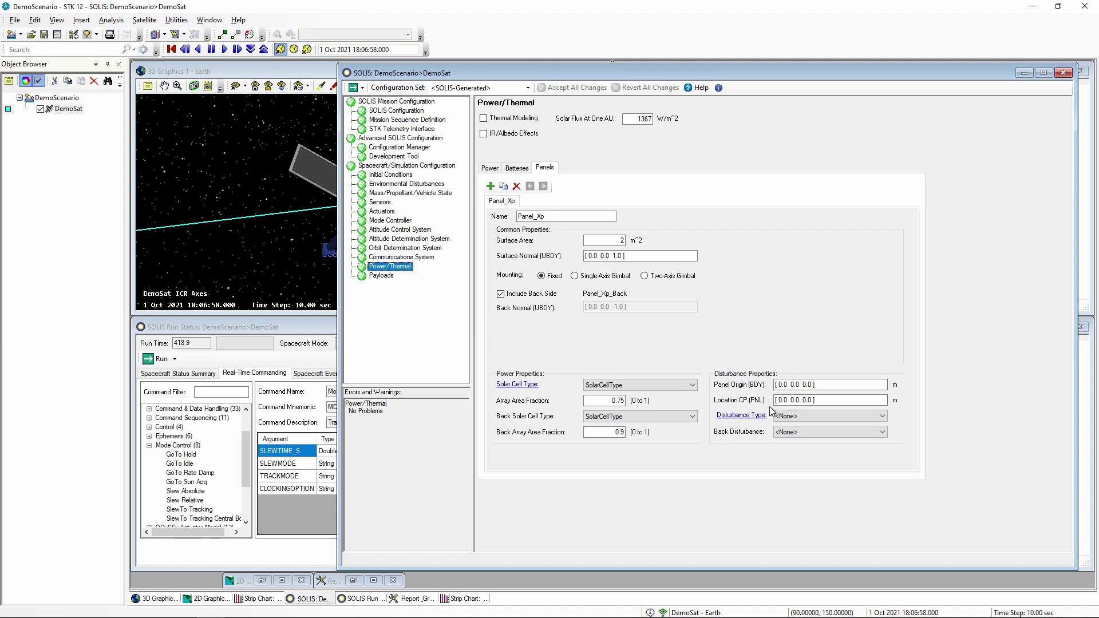
Step: Review the aerodynamic/solar disturbance options in Environmental Disturbances and return to the Power/Thermal panel settings
{"action": "left_click", "coordinate": [438, 184]}
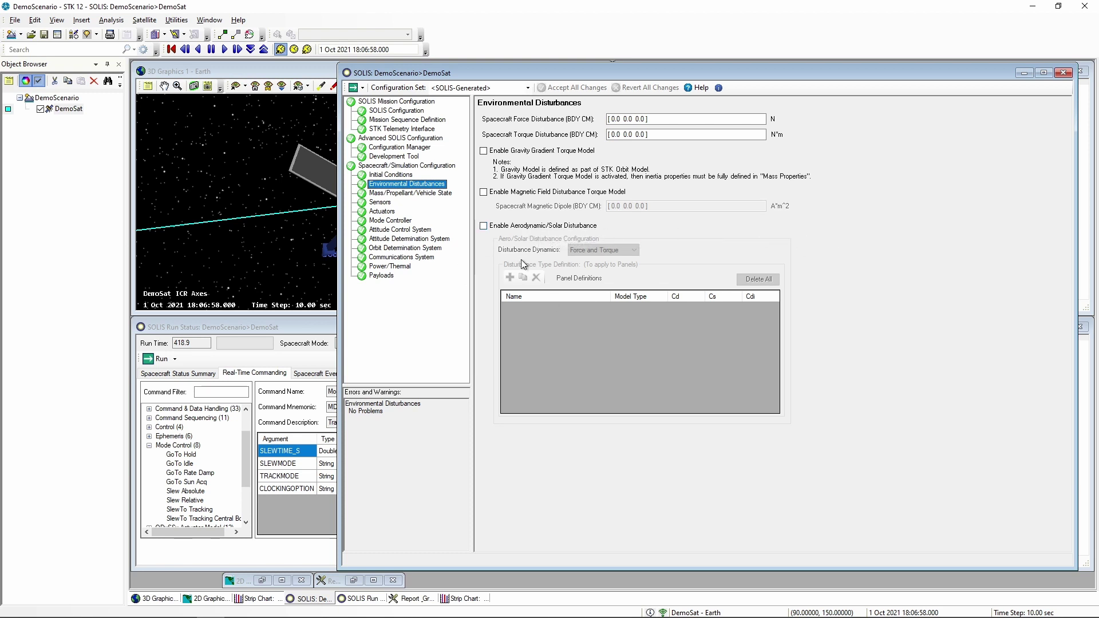
{"action": "left_click", "coordinate": [393, 266]}
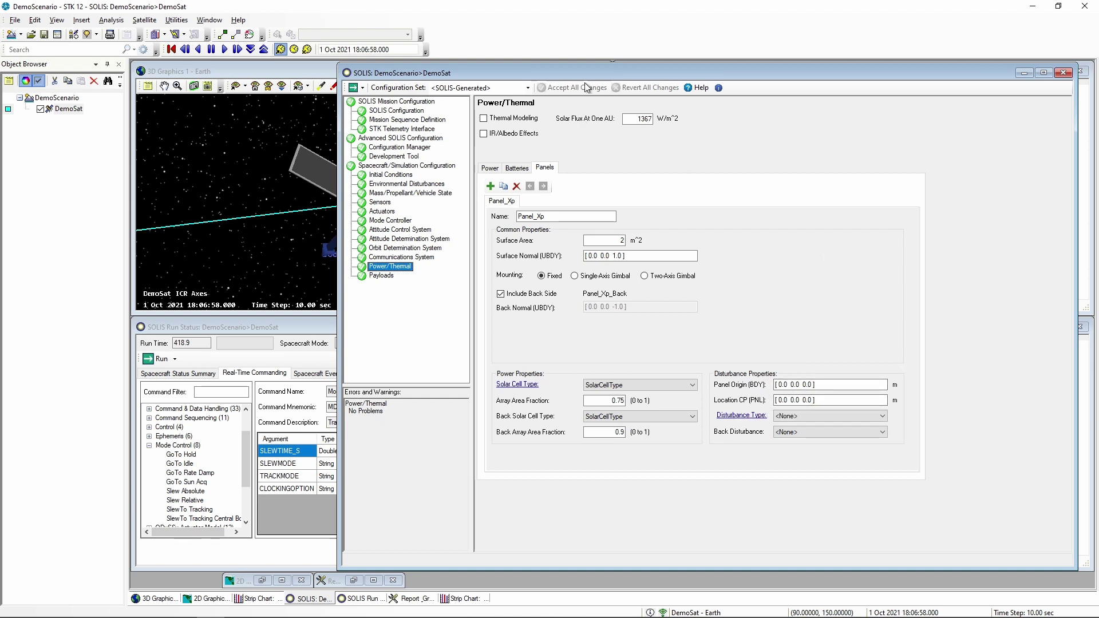
{"action": "left_click_drag", "start_coordinate": [586, 74], "coordinate": [590, 74]}
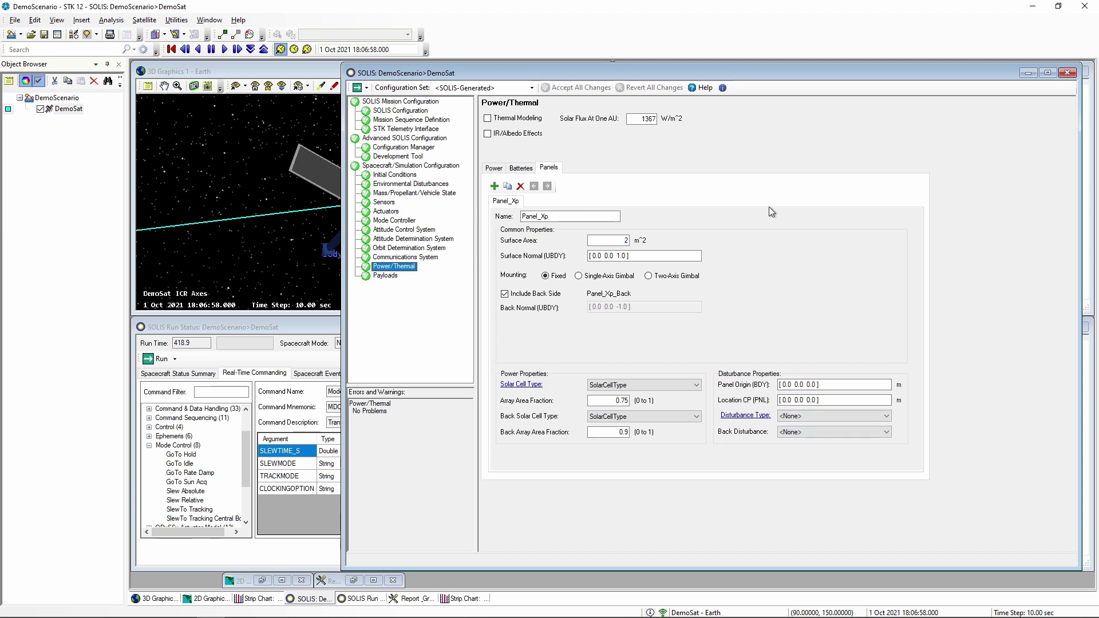
Step: Create three copies of Panel_Xp for the satellite's other solar arrays
{"action": "left_click", "coordinate": [560, 218]}
{"action": "left_click", "coordinate": [508, 186]}
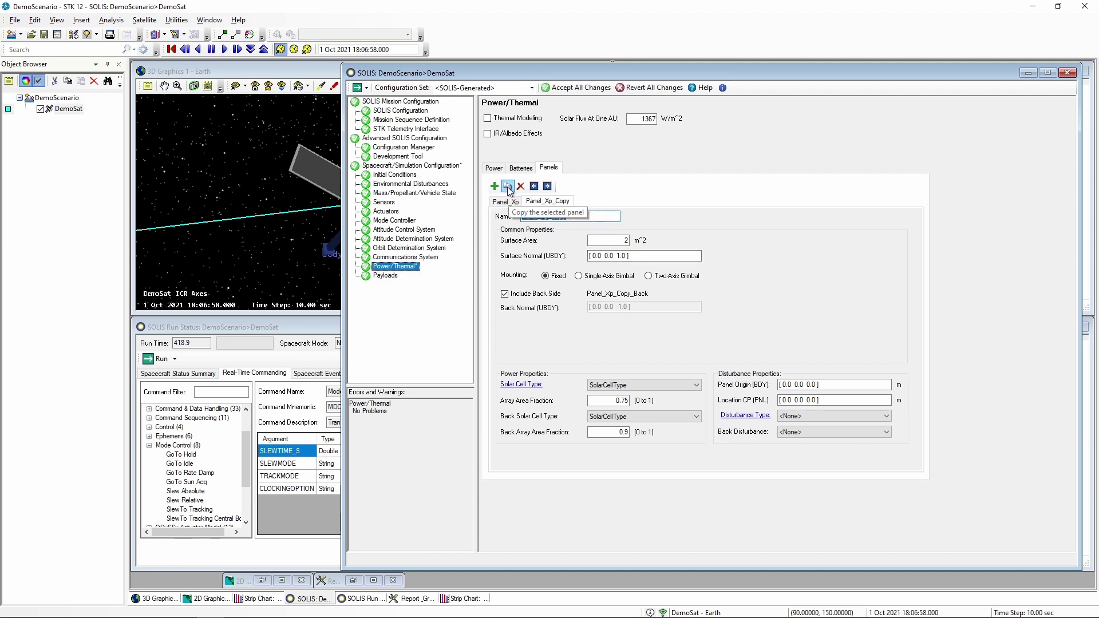
{"action": "left_click", "coordinate": [508, 187]}
{"action": "left_click", "coordinate": [508, 187]}
Step: Rename the first copy of Panel_Xp as Panel_Xn and accept all changes
{"action": "left_click", "coordinate": [571, 204]}
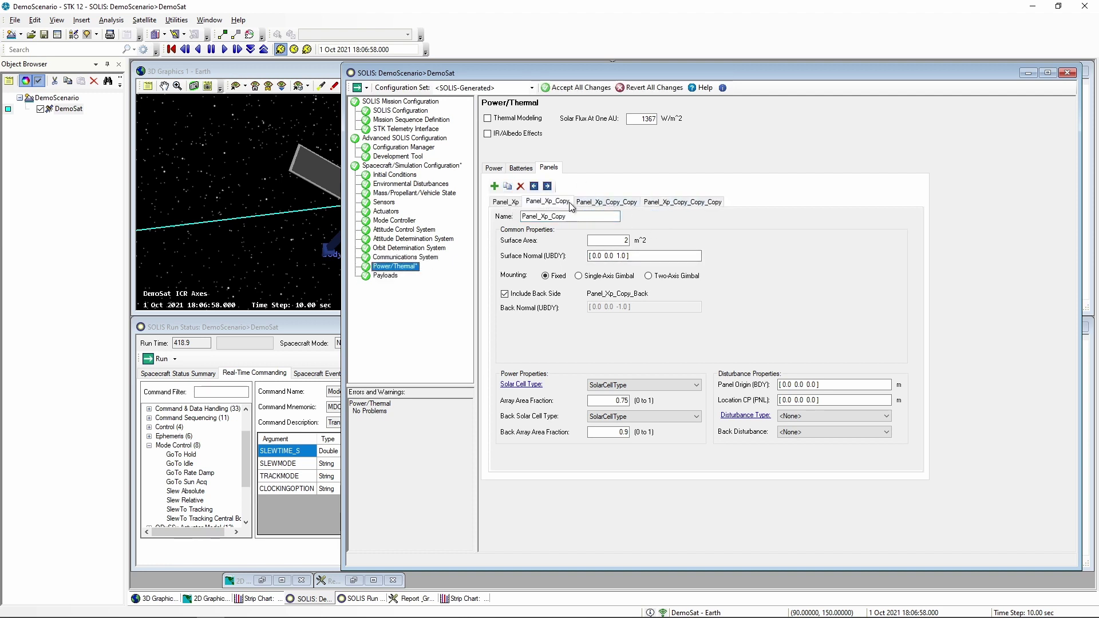
{"action": "left_click_drag", "start_coordinate": [568, 216], "coordinate": [560, 218]}
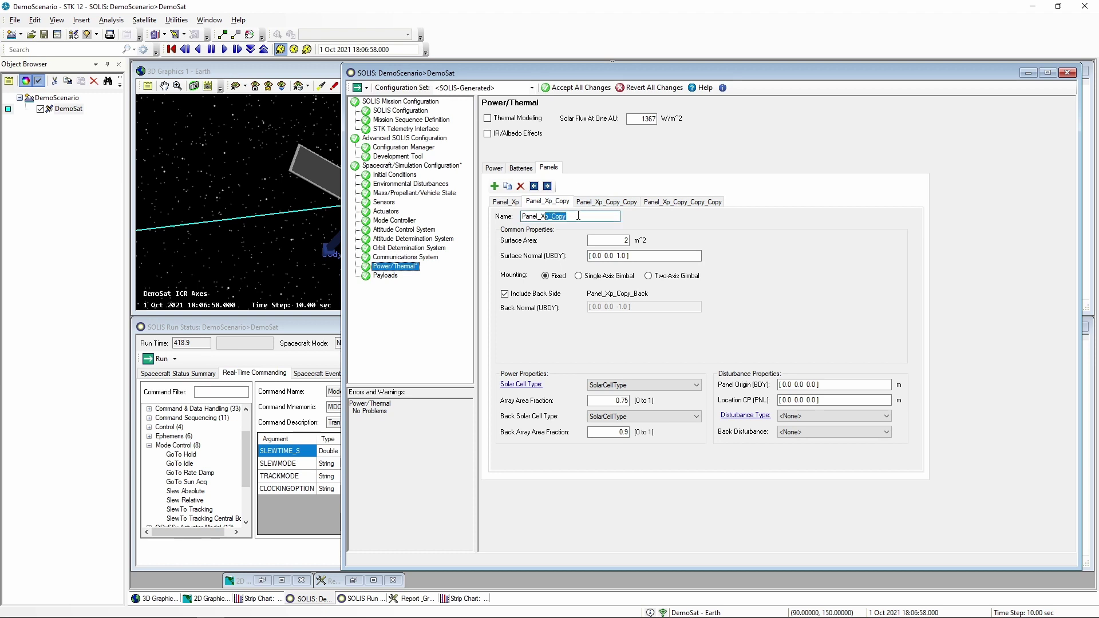
{"action": "type", "text": "n"}
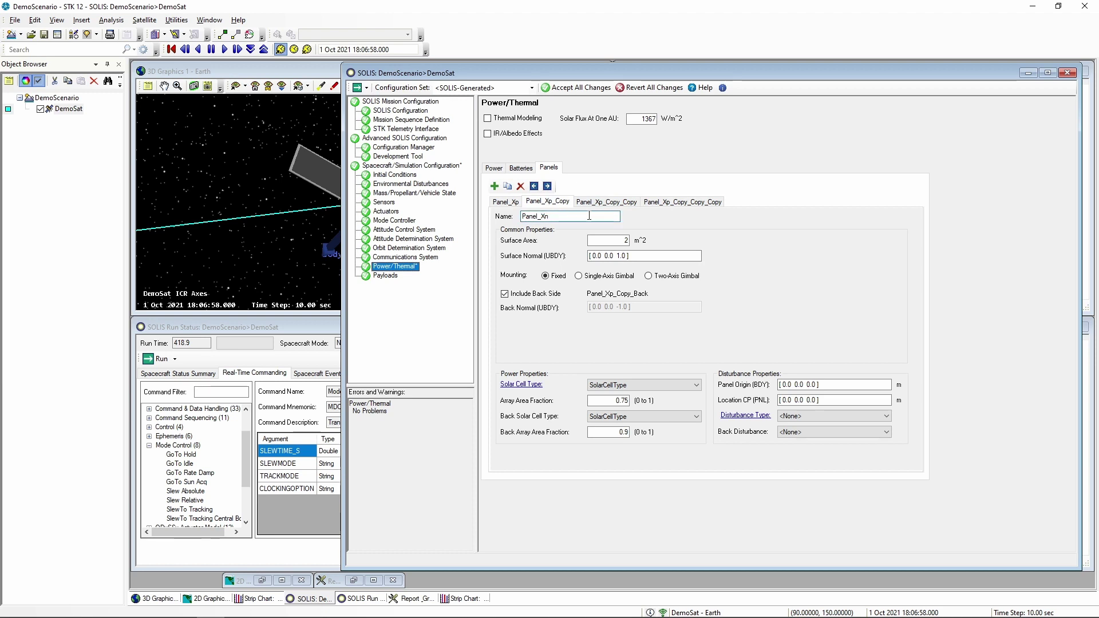
{"action": "left_click", "coordinate": [571, 89]}
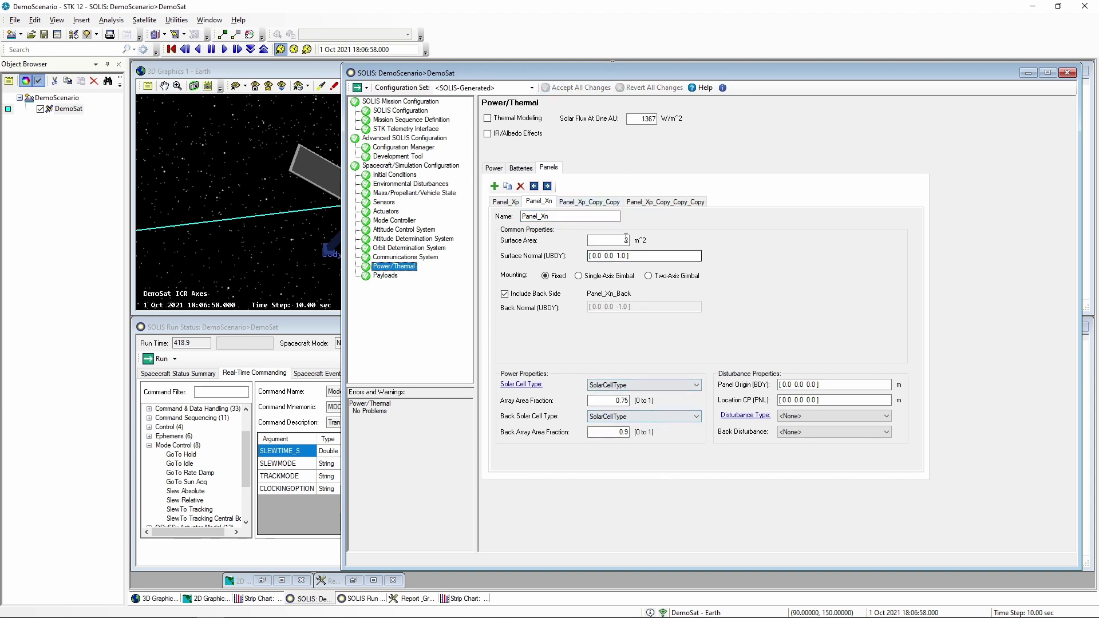
Step: Rename the remaining two panel copies as Panel_Yp and Panel_Yn, and accept all changes
{"action": "left_click", "coordinate": [589, 201]}
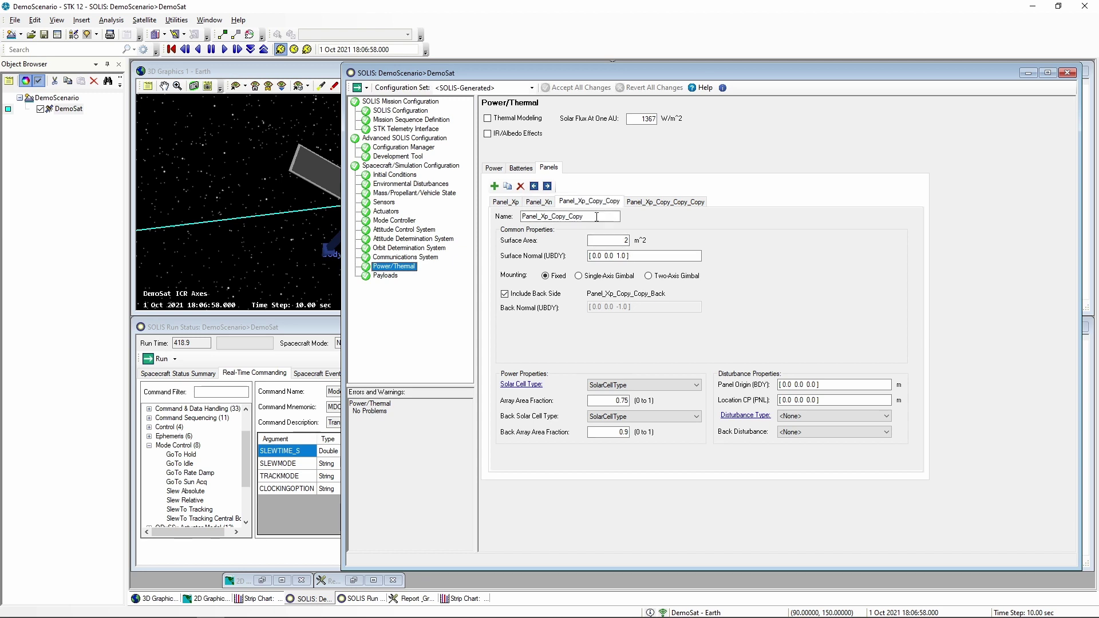
{"action": "left_click_drag", "start_coordinate": [600, 217], "coordinate": [554, 217]}
{"action": "type", "text": "Yp"}
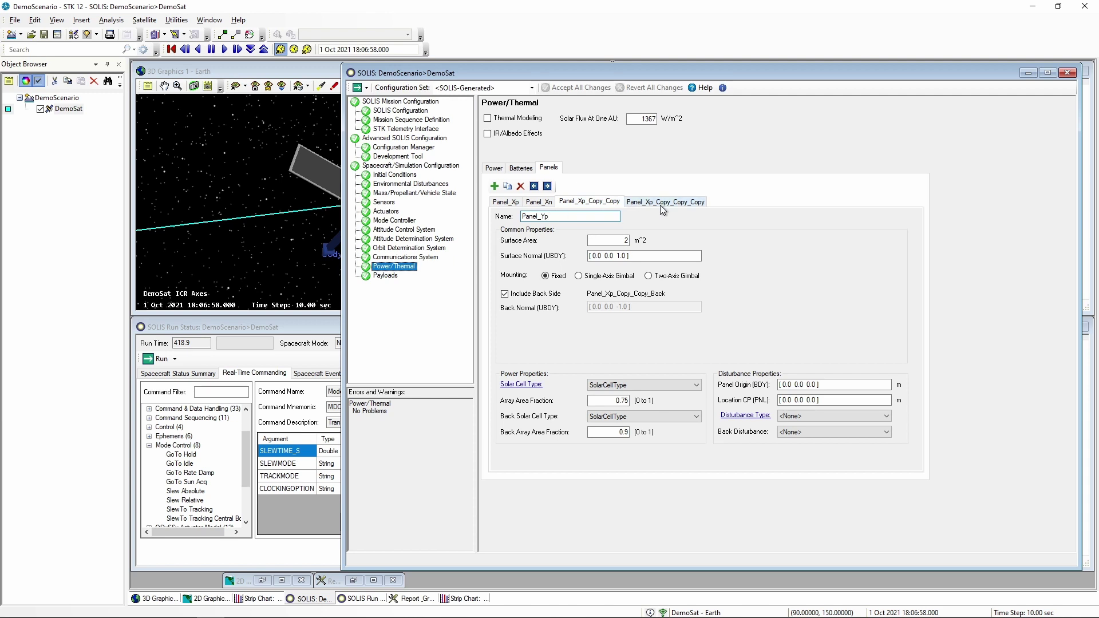
{"action": "left_click", "coordinate": [665, 202]}
{"action": "left_click", "coordinate": [607, 217]}
{"action": "left_click_drag", "start_coordinate": [607, 217], "coordinate": [554, 217]}
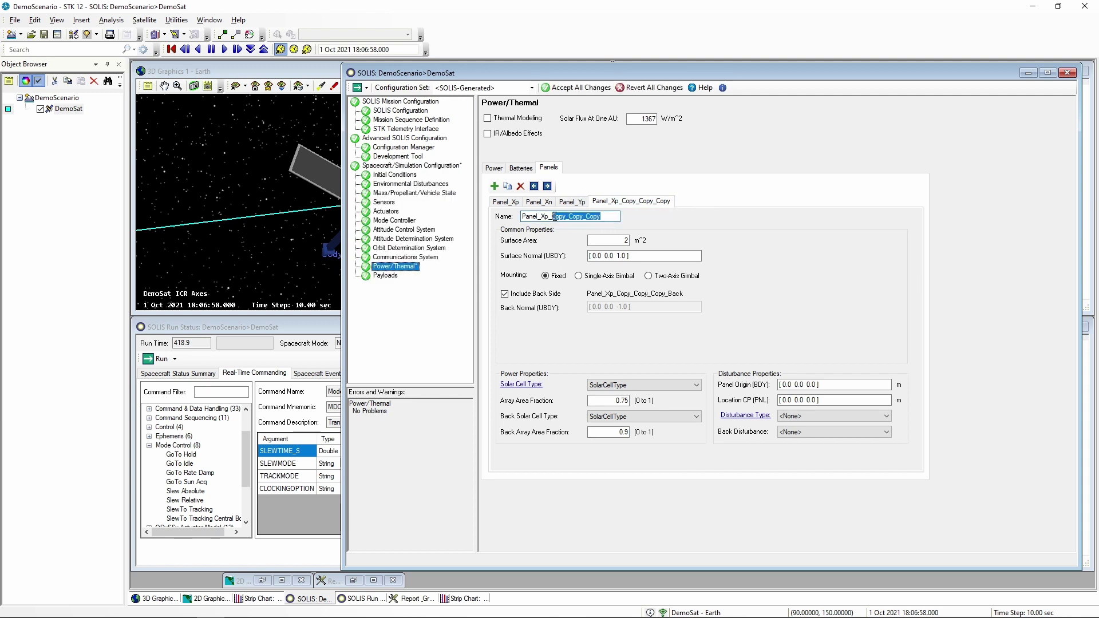
{"action": "type", "text": "Yn"}
{"action": "left_click", "coordinate": [587, 89]}
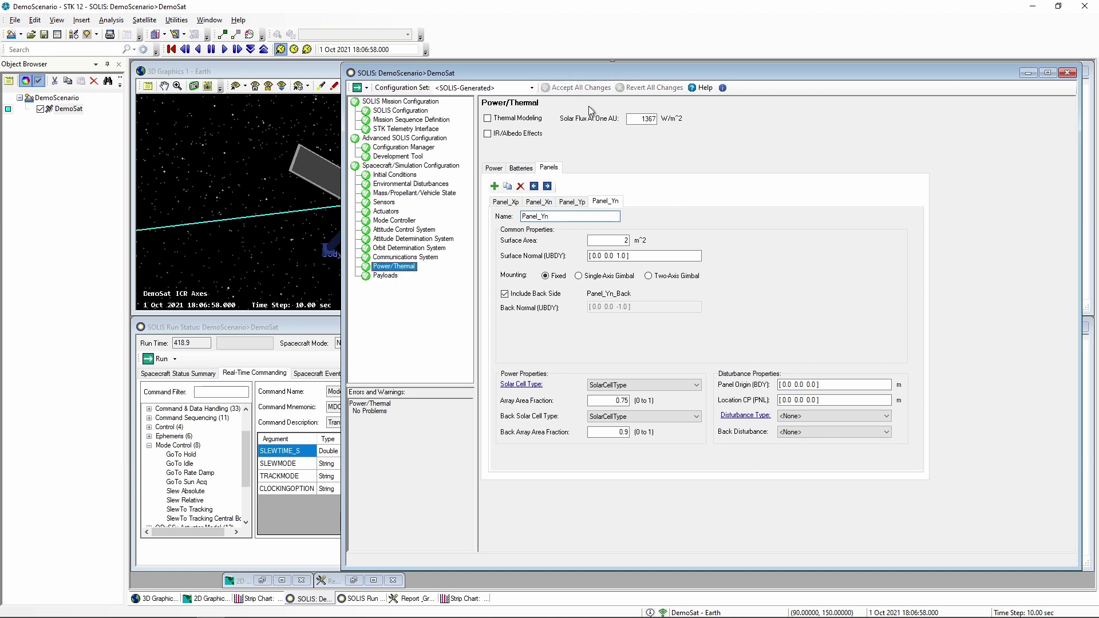
Step: Review the four panel definitions, the battery settings, and the power loads and solar cell efficiency in Power/Thermal
{"action": "left_click", "coordinate": [608, 207]}
{"action": "key", "text": "Left"}
{"action": "key", "text": "Left"}
{"action": "key", "text": "Left"}
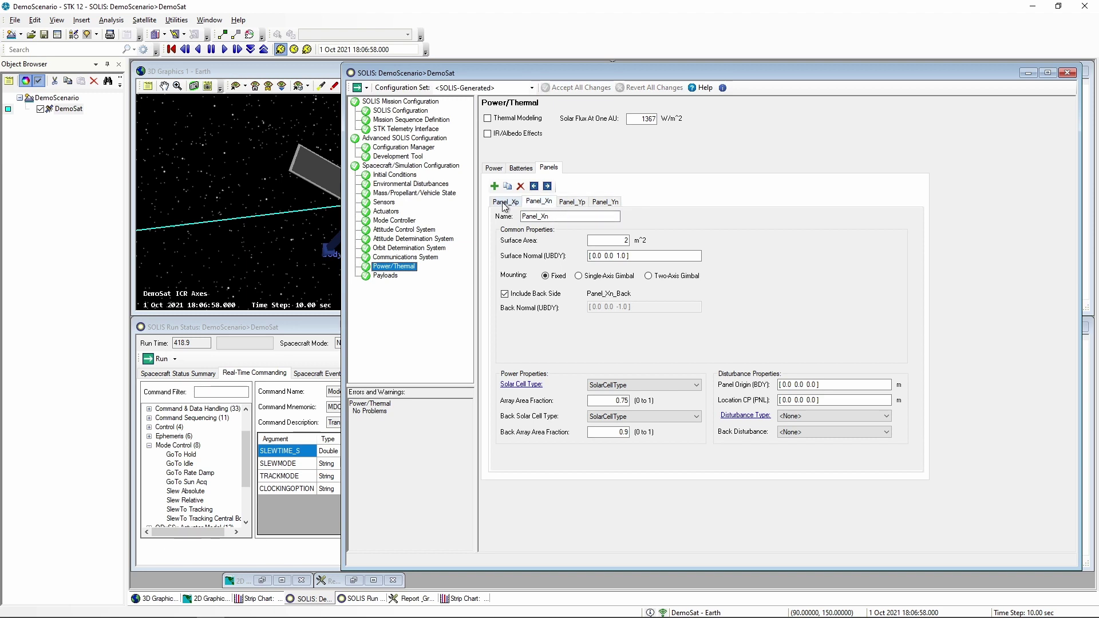
{"action": "left_click", "coordinate": [608, 203]}
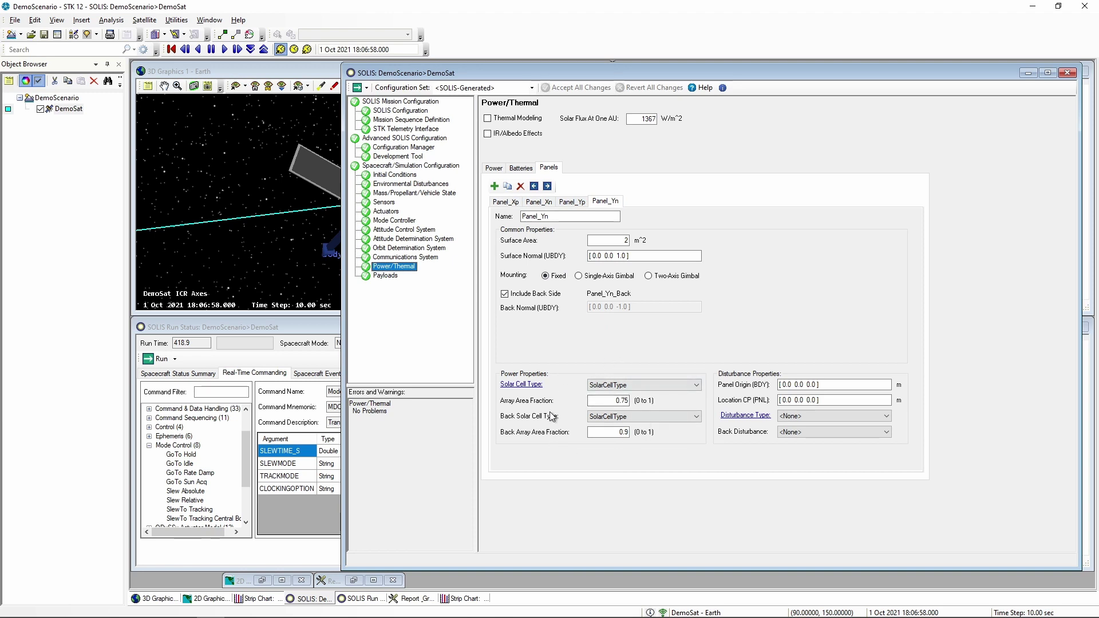
{"action": "left_click", "coordinate": [521, 168]}
{"action": "left_click", "coordinate": [495, 167]}
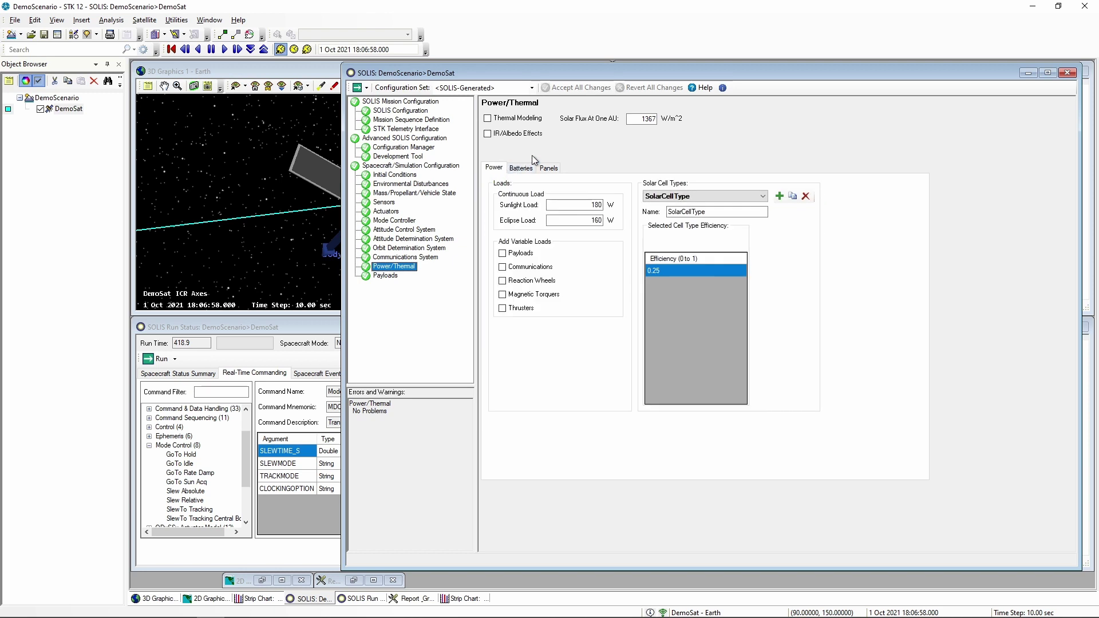
{"action": "left_click_drag", "start_coordinate": [552, 78], "coordinate": [553, 83]}
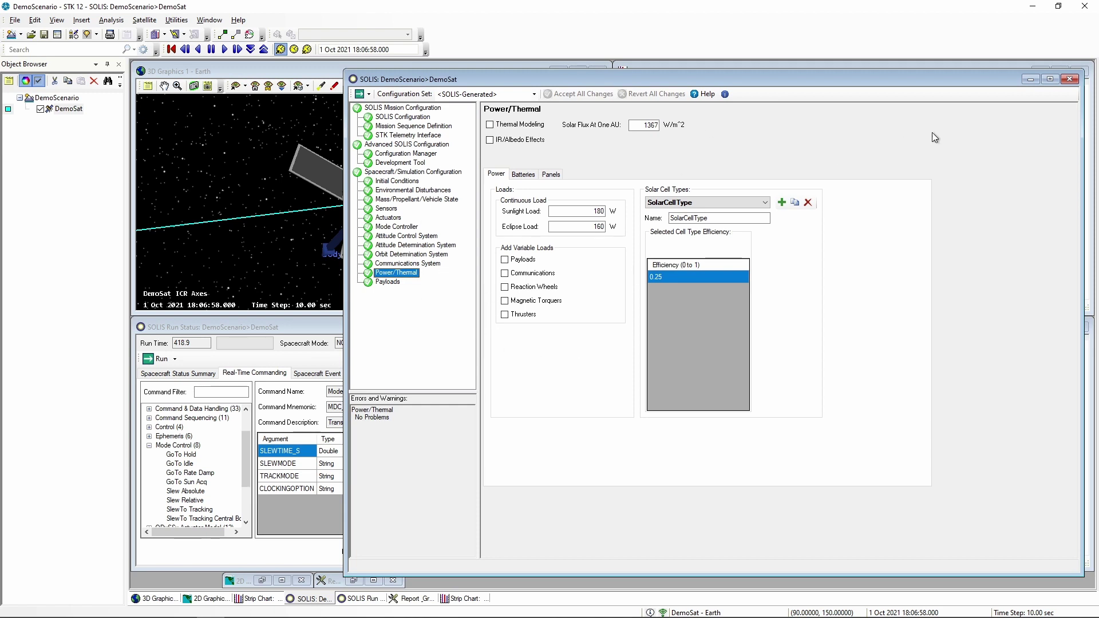
Step: Add the ODySSy Power Thermal packet group to the STK telemetry output and accept all changes
{"action": "left_click", "coordinate": [421, 138]}
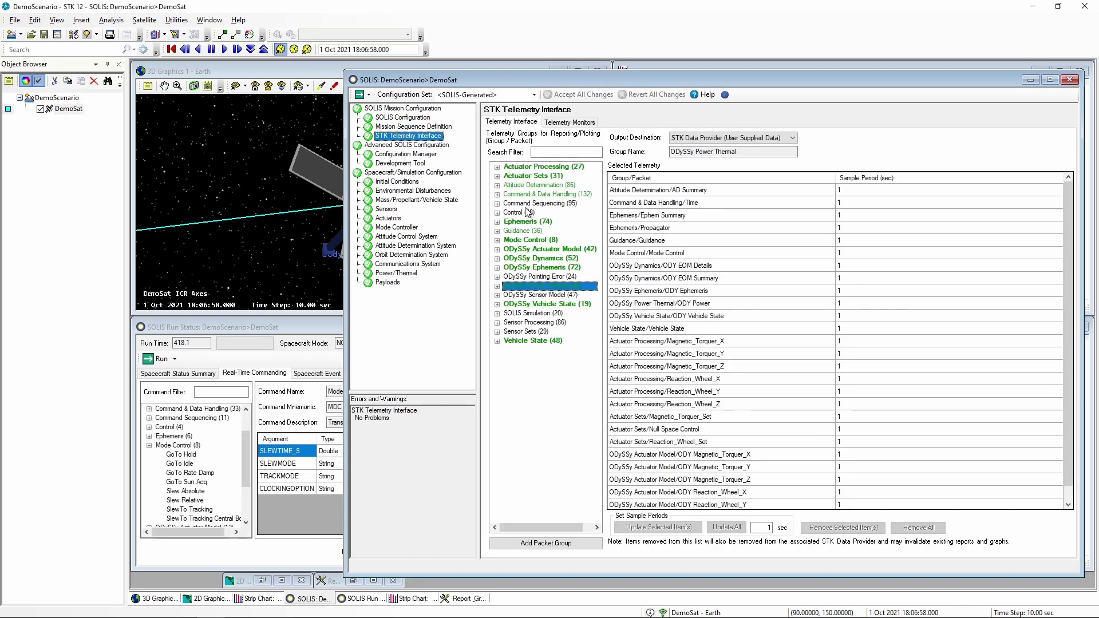
{"action": "left_click", "coordinate": [528, 297]}
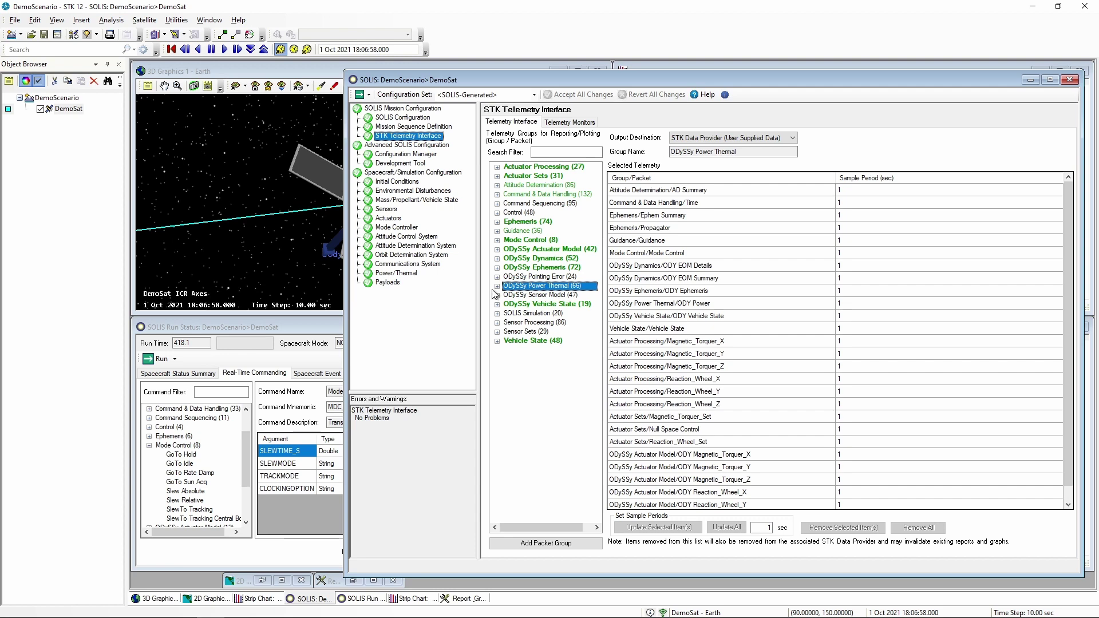
{"action": "double_click", "coordinate": [528, 287]}
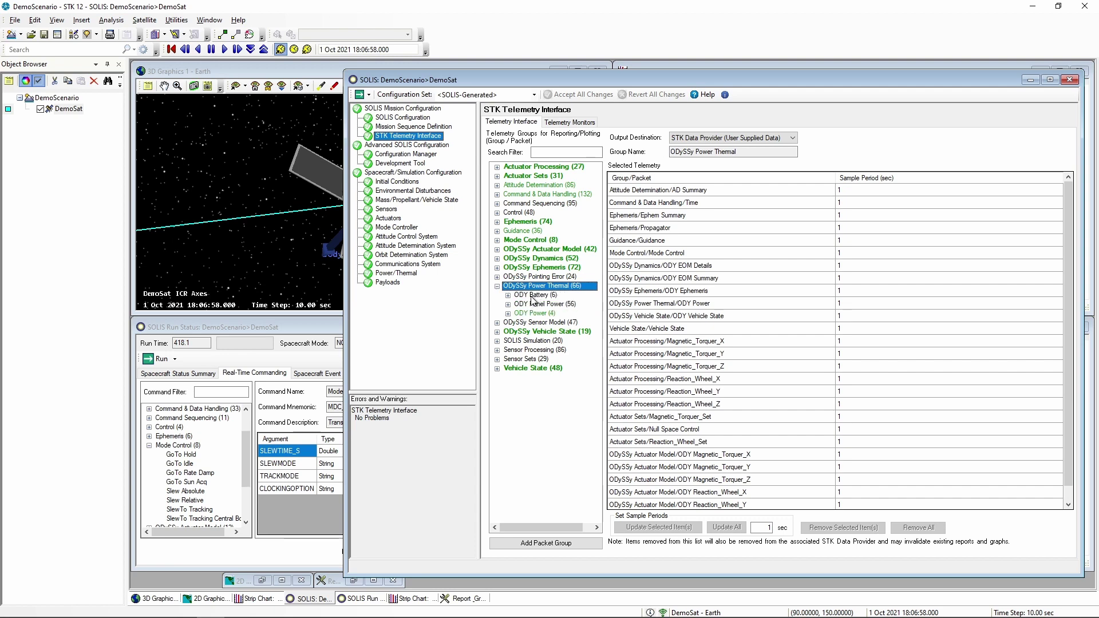
{"action": "left_click", "coordinate": [589, 544]}
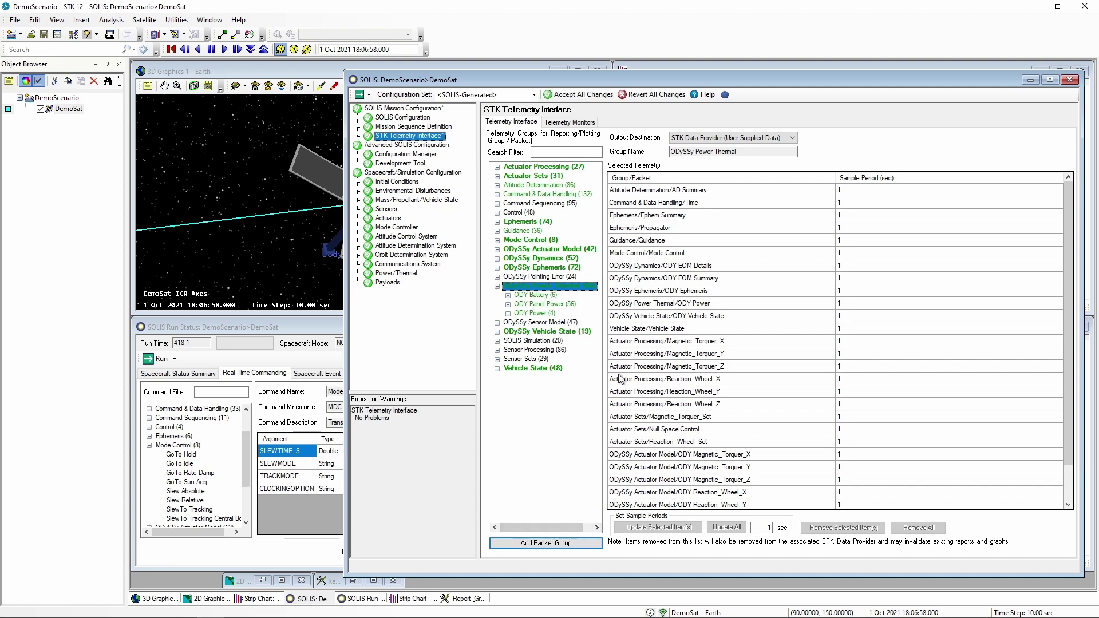
{"action": "left_click", "coordinate": [578, 94]}
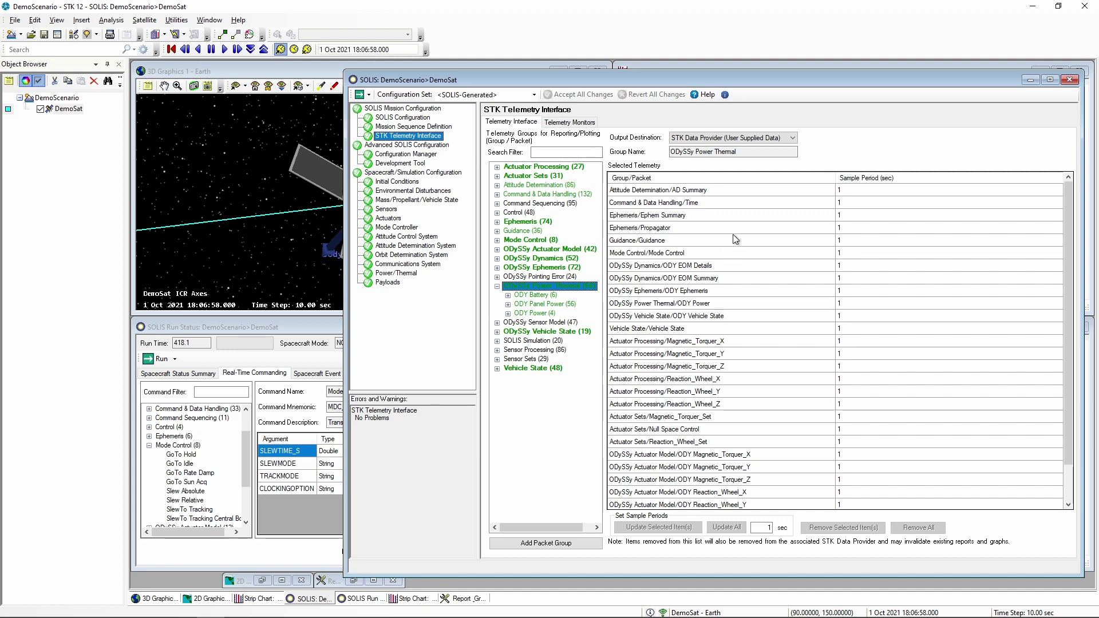
Step: Minimize the SOLIS configuration window and run the DemoSat simulation at a multiple of real time
{"action": "left_click", "coordinate": [1031, 80]}
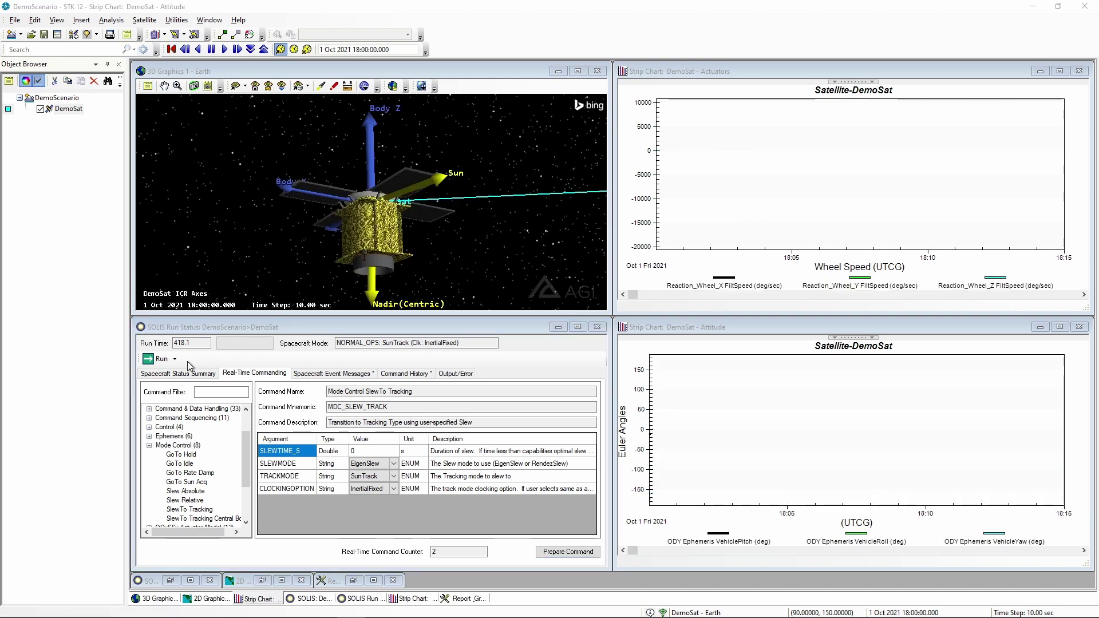
{"action": "left_click", "coordinate": [175, 360]}
{"action": "left_click", "coordinate": [185, 388]}
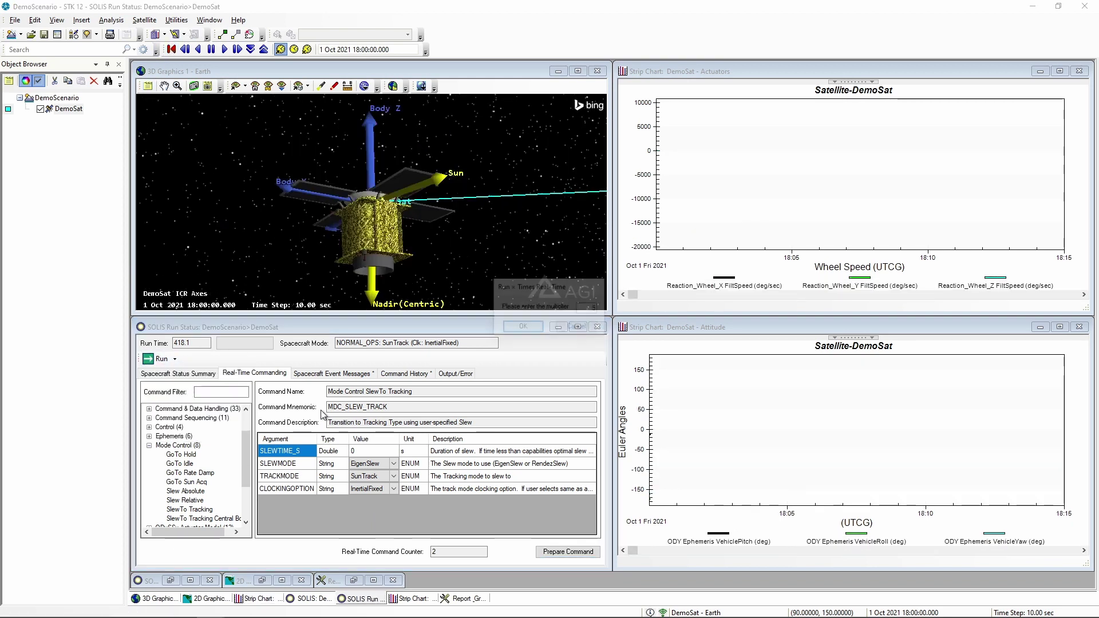
{"action": "left_click", "coordinate": [588, 331]}
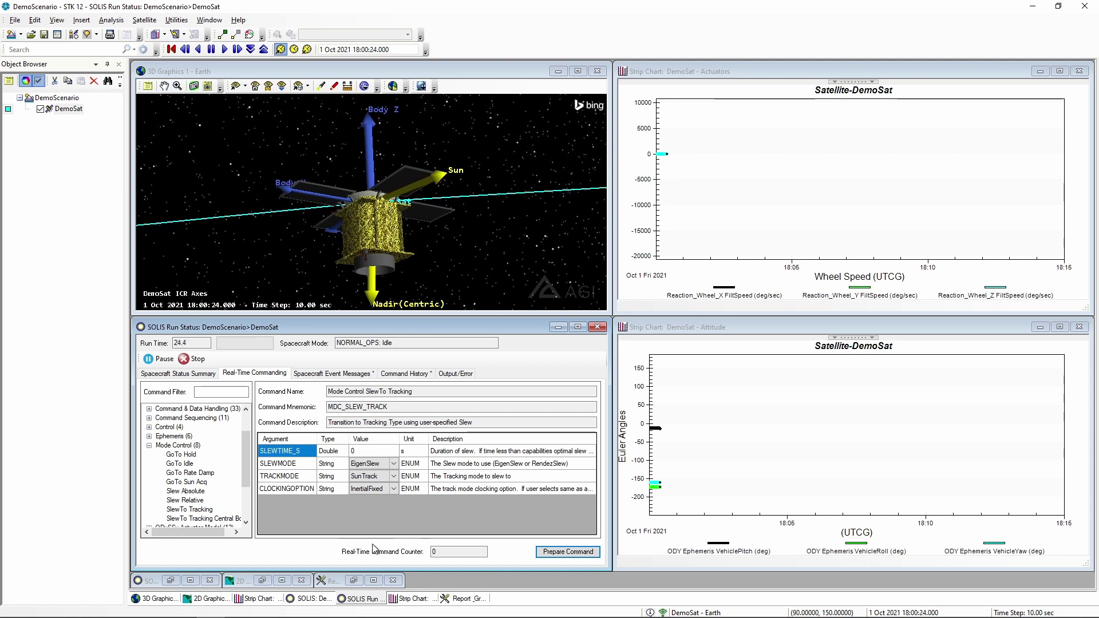
Step: Examine the Battery graph style in the Report & Graph Manager, checking its Y and Y2 axis elements and their User Supplied Data source
{"action": "left_click", "coordinate": [354, 581]}
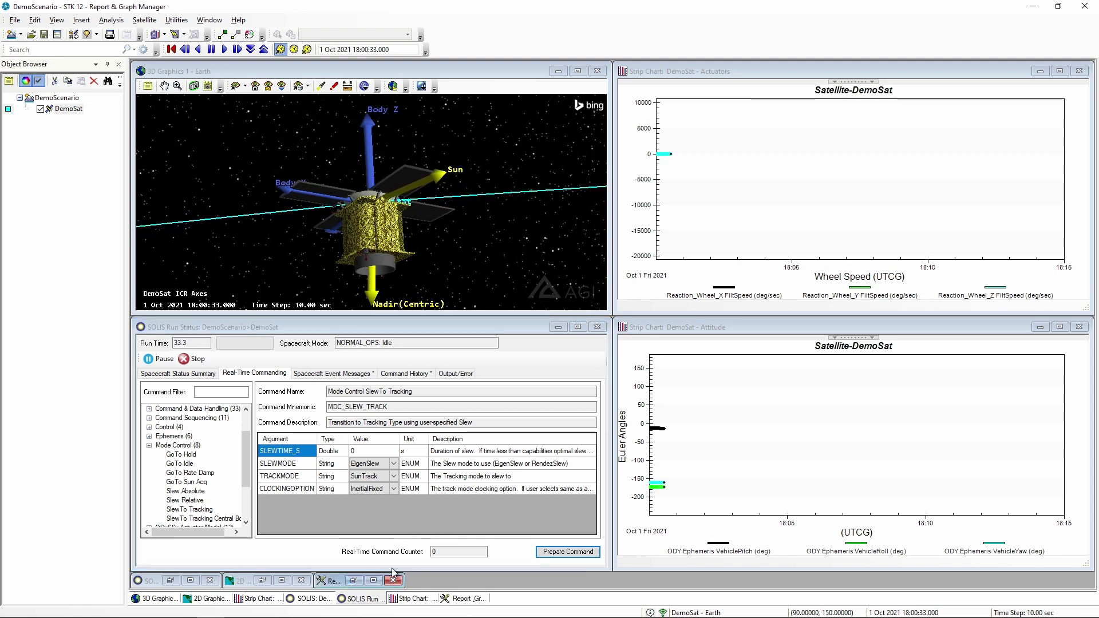
{"action": "left_click_drag", "start_coordinate": [630, 158], "coordinate": [613, 141]}
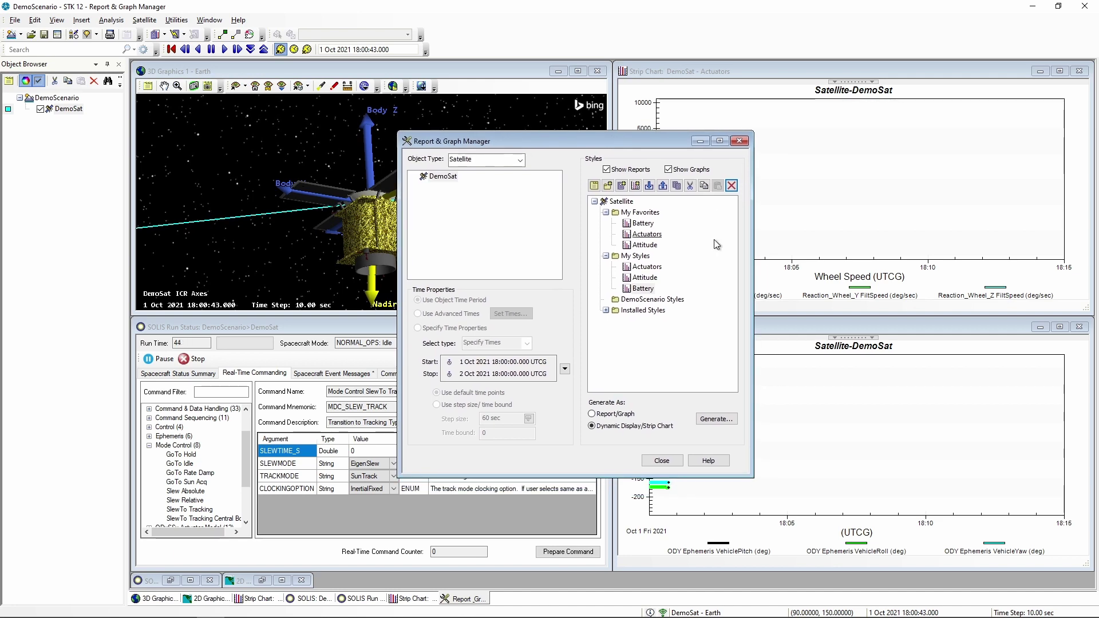
{"action": "right_click", "coordinate": [645, 290]}
{"action": "left_click", "coordinate": [669, 296]}
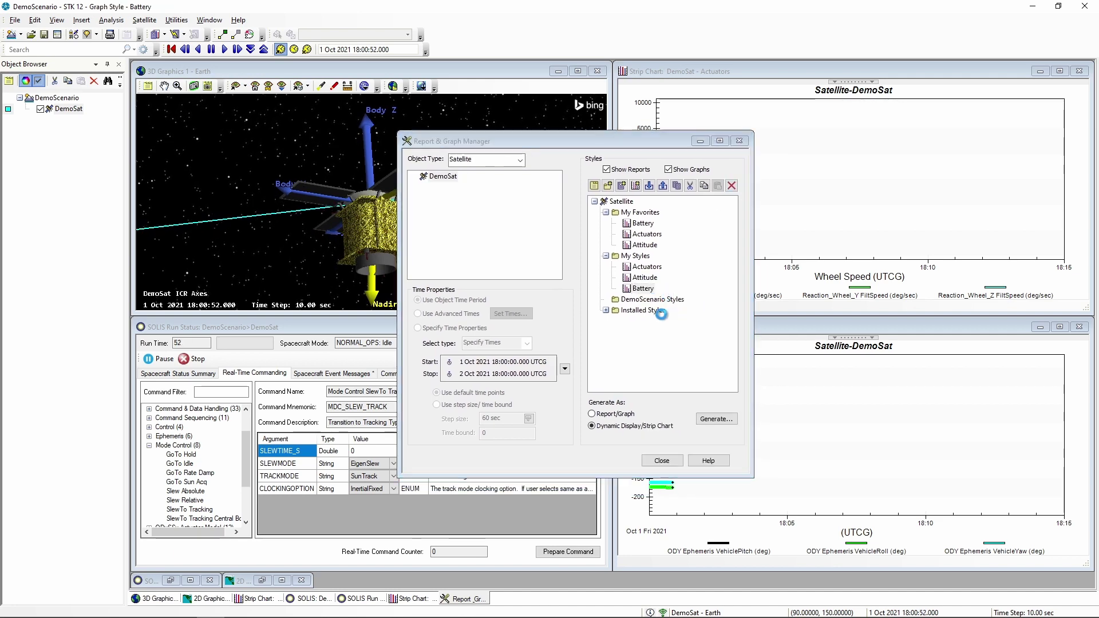
{"action": "left_click_drag", "start_coordinate": [403, 80], "coordinate": [472, 81]}
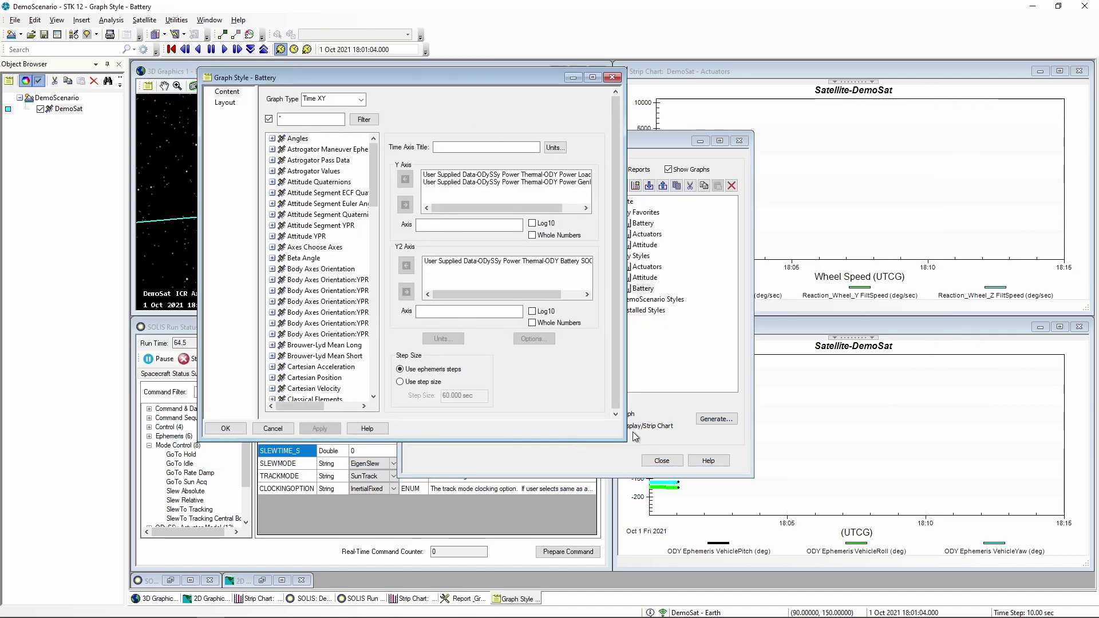
{"action": "left_click_drag", "start_coordinate": [625, 440], "coordinate": [751, 451]}
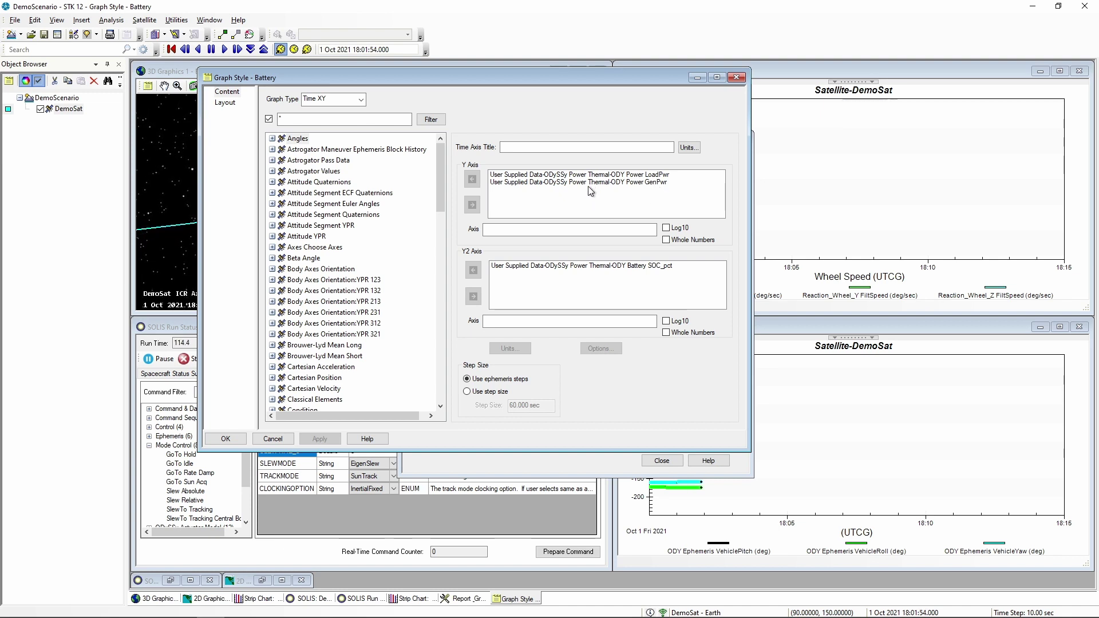
{"action": "left_click_drag", "start_coordinate": [575, 79], "coordinate": [610, 98]}
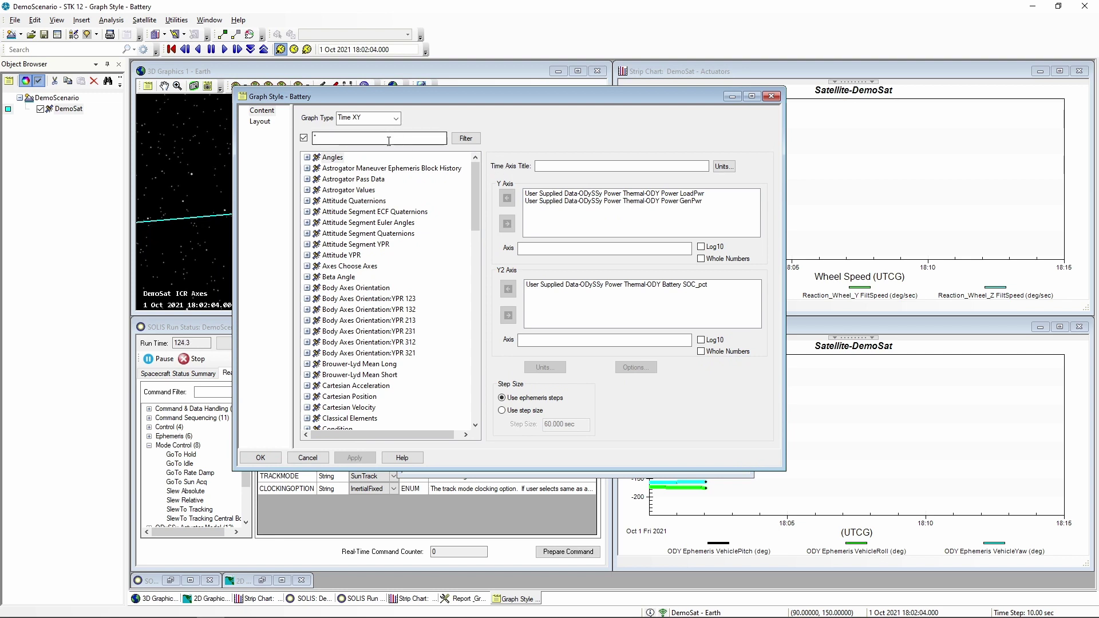
{"action": "left_click", "coordinate": [580, 195]}
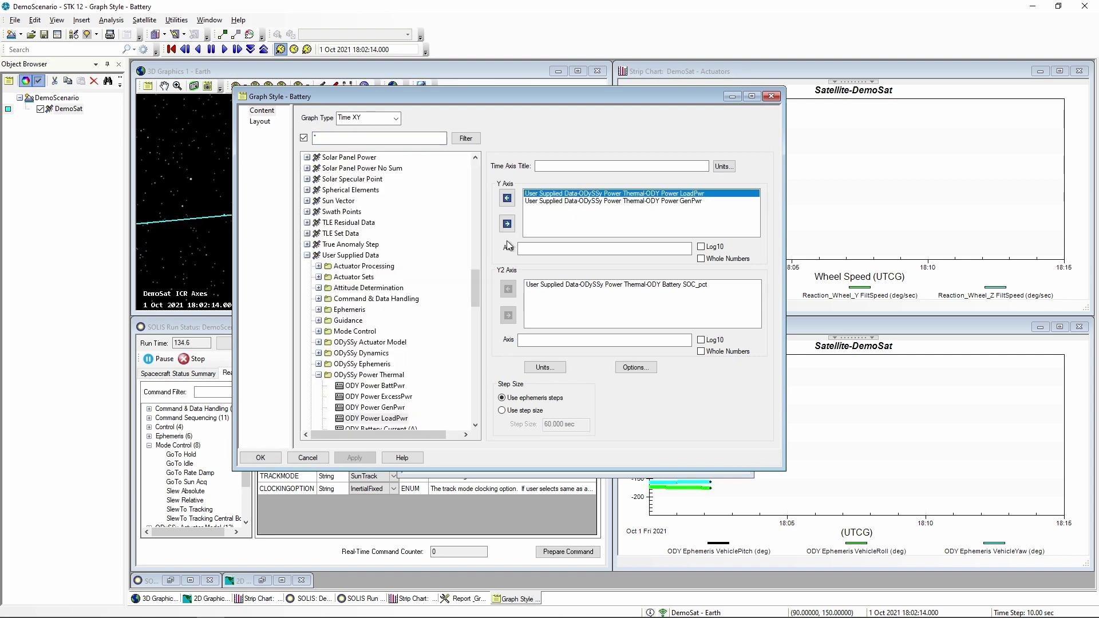
{"action": "left_click_drag", "start_coordinate": [472, 287], "coordinate": [474, 307]}
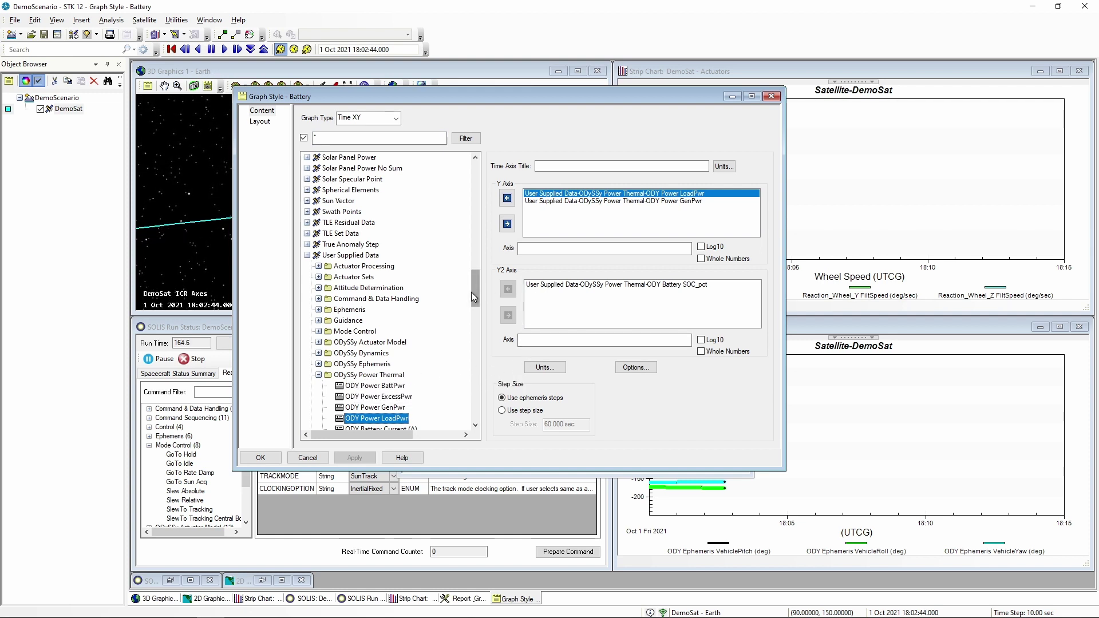
{"action": "left_click_drag", "start_coordinate": [475, 294], "coordinate": [474, 305]}
{"action": "left_click", "coordinate": [260, 458]}
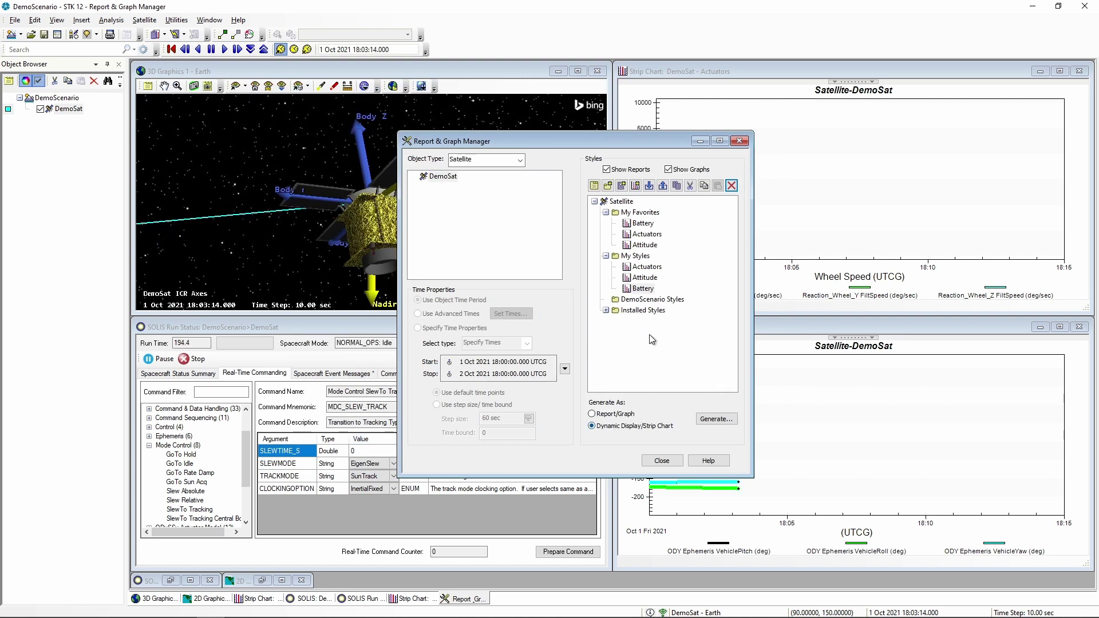
Step: Generate the Battery strip chart for DemoSat, place it over the lower windows and minimize the Report & Graph Manager
{"action": "double_click", "coordinate": [643, 289]}
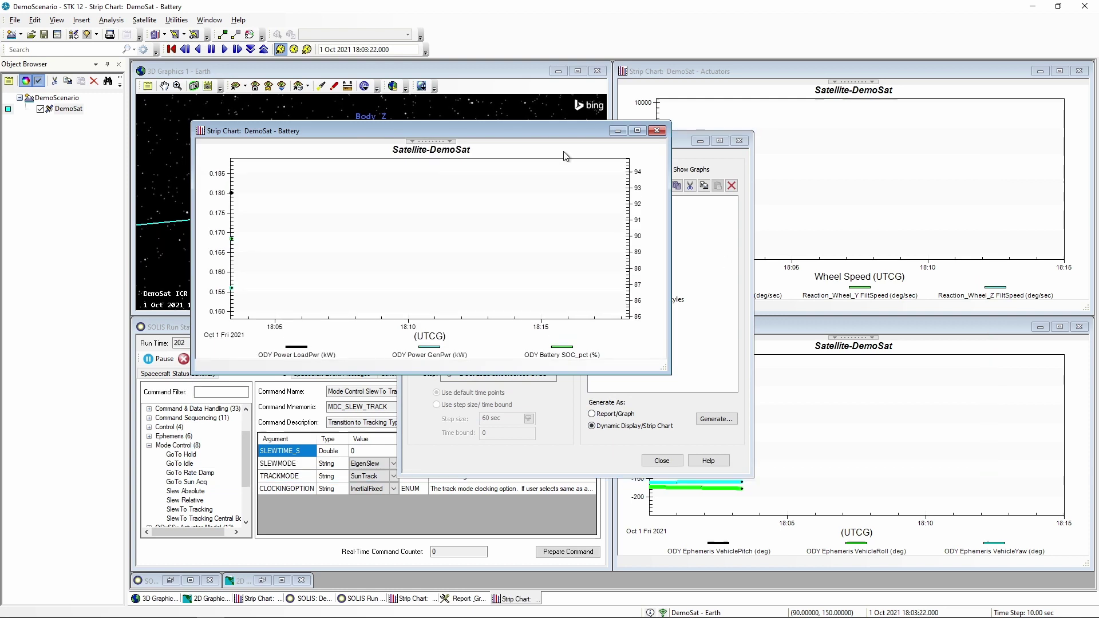
{"action": "left_click_drag", "start_coordinate": [534, 133], "coordinate": [622, 229]}
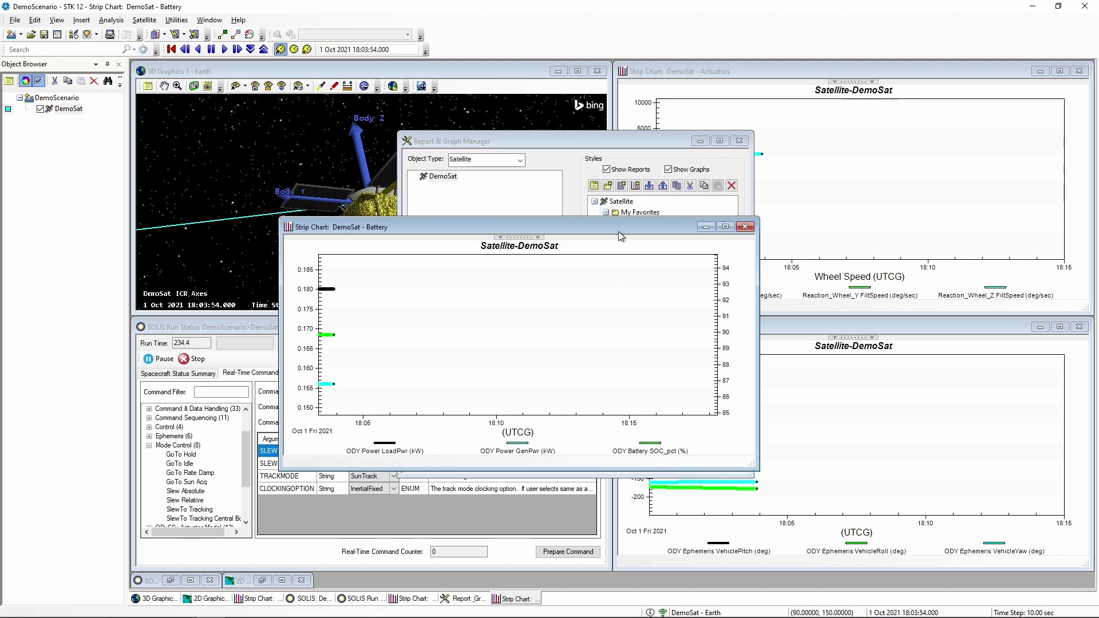
{"action": "left_click_drag", "start_coordinate": [618, 231], "coordinate": [796, 324]}
{"action": "left_click", "coordinate": [699, 140]}
{"action": "left_click", "coordinate": [699, 140]}
Step: Stop the simulation and reset the animation to its start time, moving the Battery strip chart clear of the Actuators chart
{"action": "left_click", "coordinate": [231, 370]}
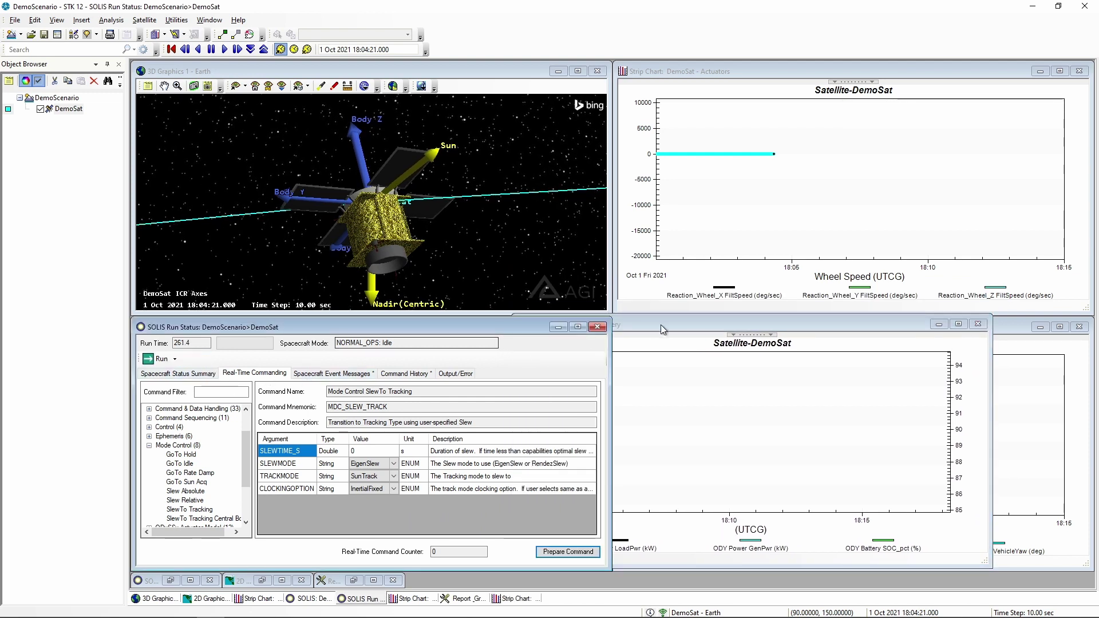
{"action": "left_click_drag", "start_coordinate": [661, 324], "coordinate": [645, 331]}
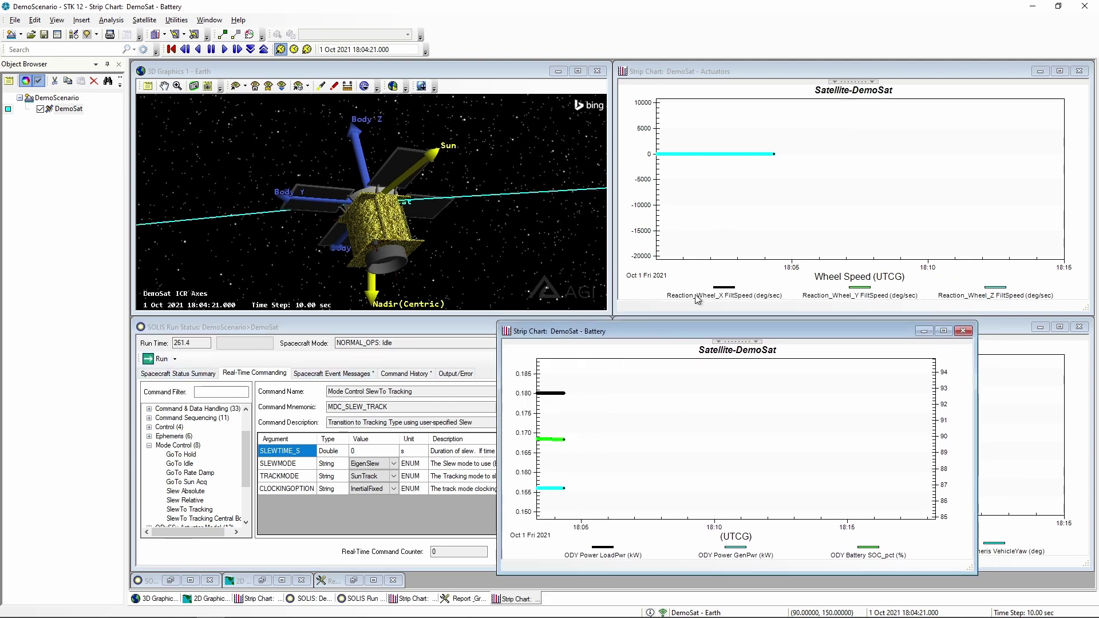
{"action": "left_click", "coordinate": [175, 49]}
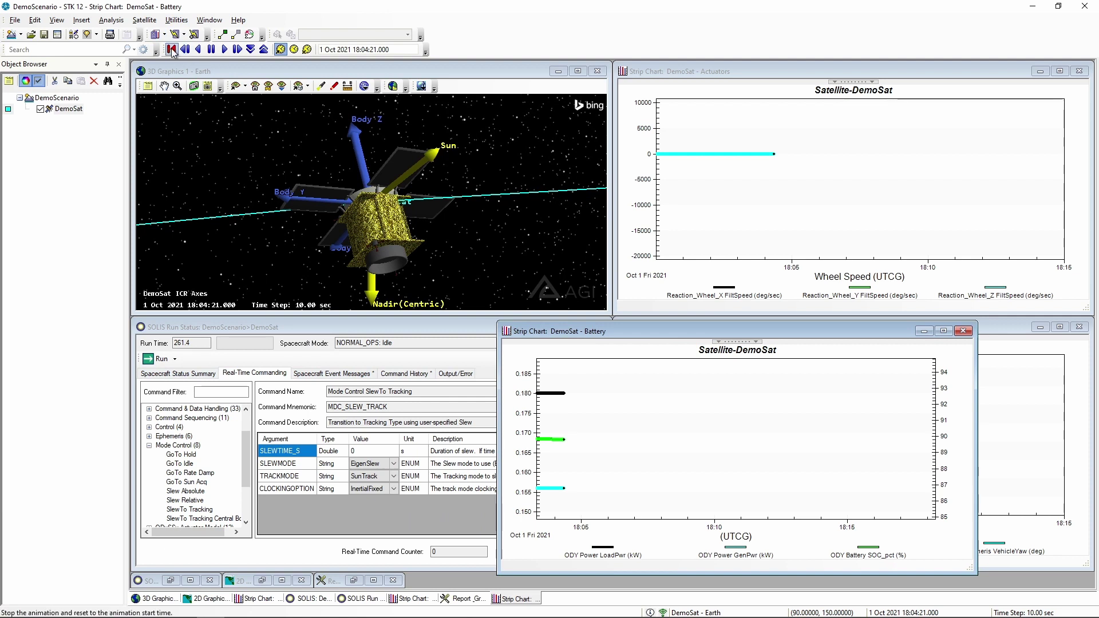
{"action": "left_click_drag", "start_coordinate": [745, 340], "coordinate": [503, 353]}
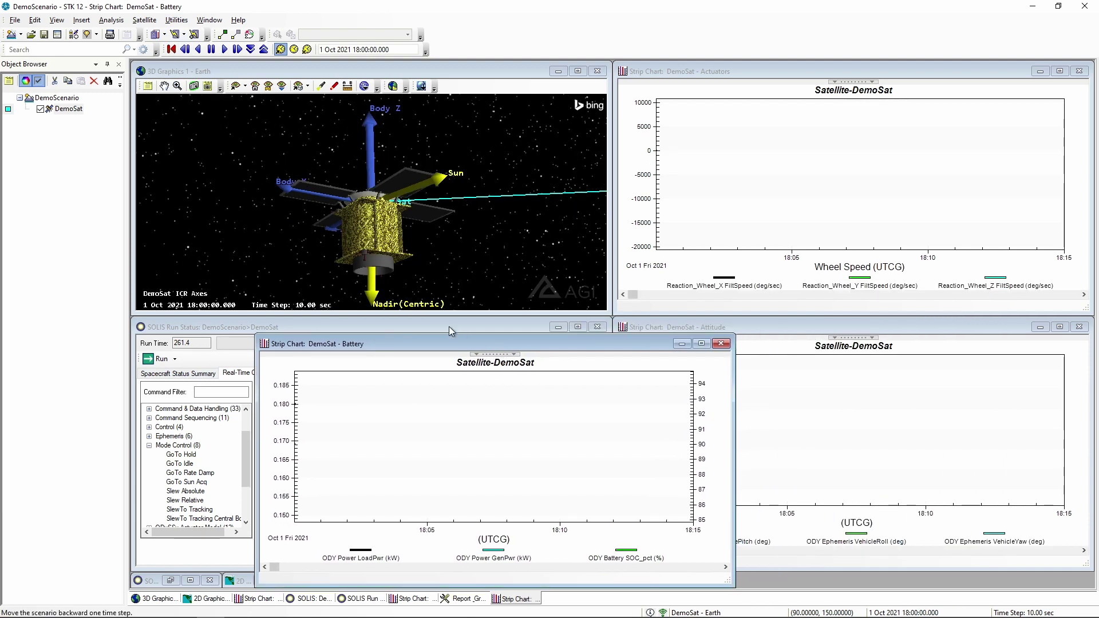
Step: Place the Battery strip chart beneath the 3D Graphics window and move the SOLIS Run Status window over the Attitude chart
{"action": "left_click_drag", "start_coordinate": [421, 334], "coordinate": [855, 328]}
{"action": "left_click_drag", "start_coordinate": [539, 346], "coordinate": [417, 329]}
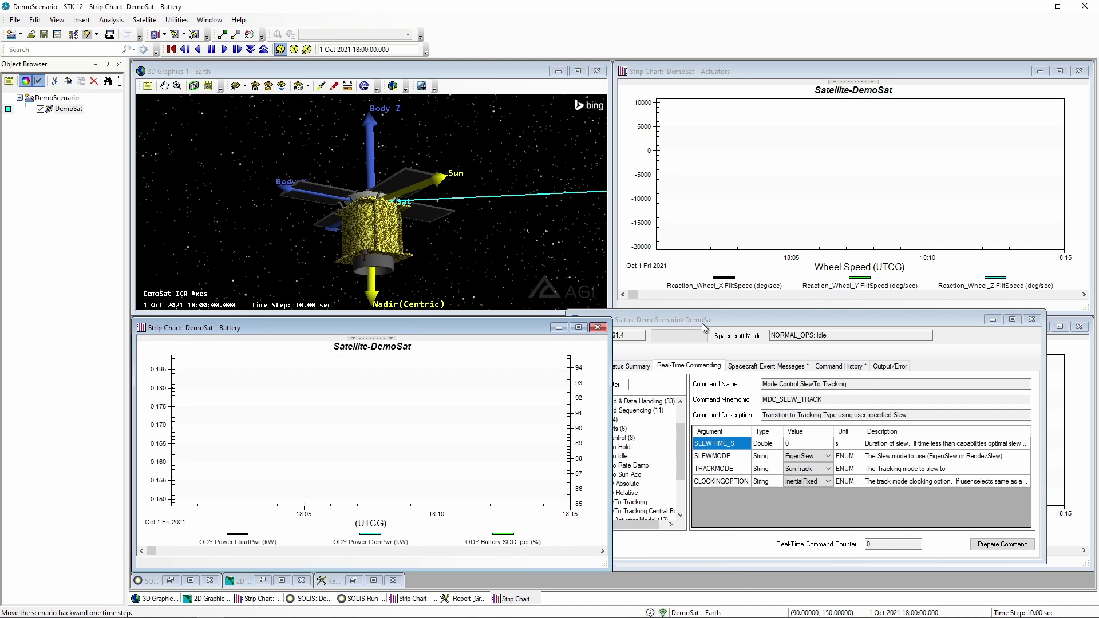
{"action": "left_click_drag", "start_coordinate": [704, 327], "coordinate": [711, 315]}
Step: Run the DemoSat simulation at a multiple of real time, keeping the Run Status window clear of the Battery chart
{"action": "left_click", "coordinate": [617, 339]}
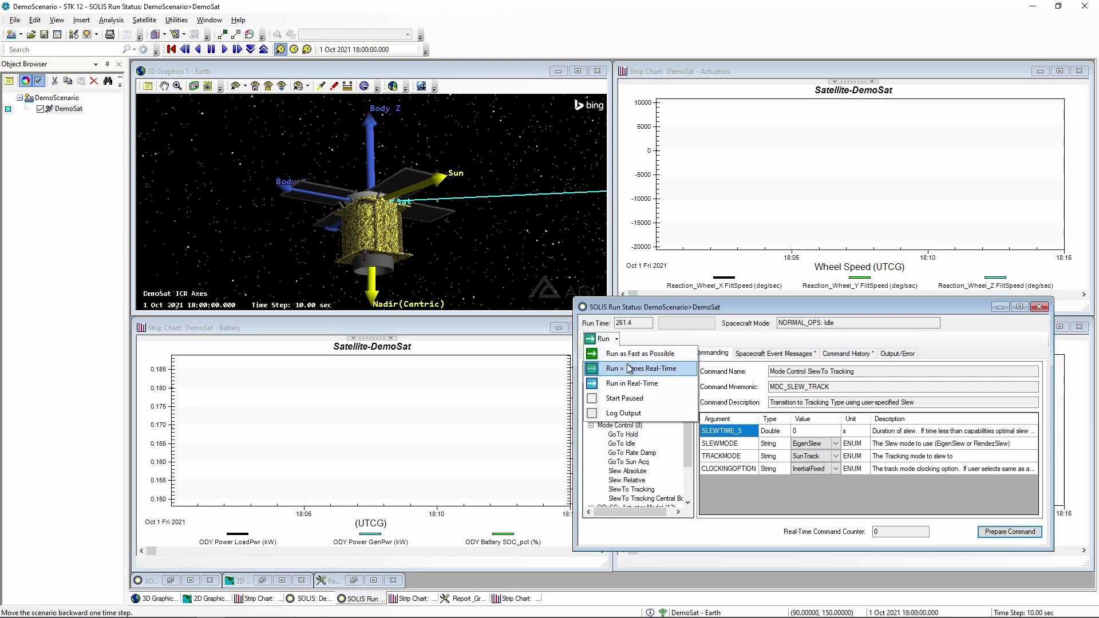
{"action": "left_click", "coordinate": [630, 369]}
{"action": "left_click", "coordinate": [521, 327]}
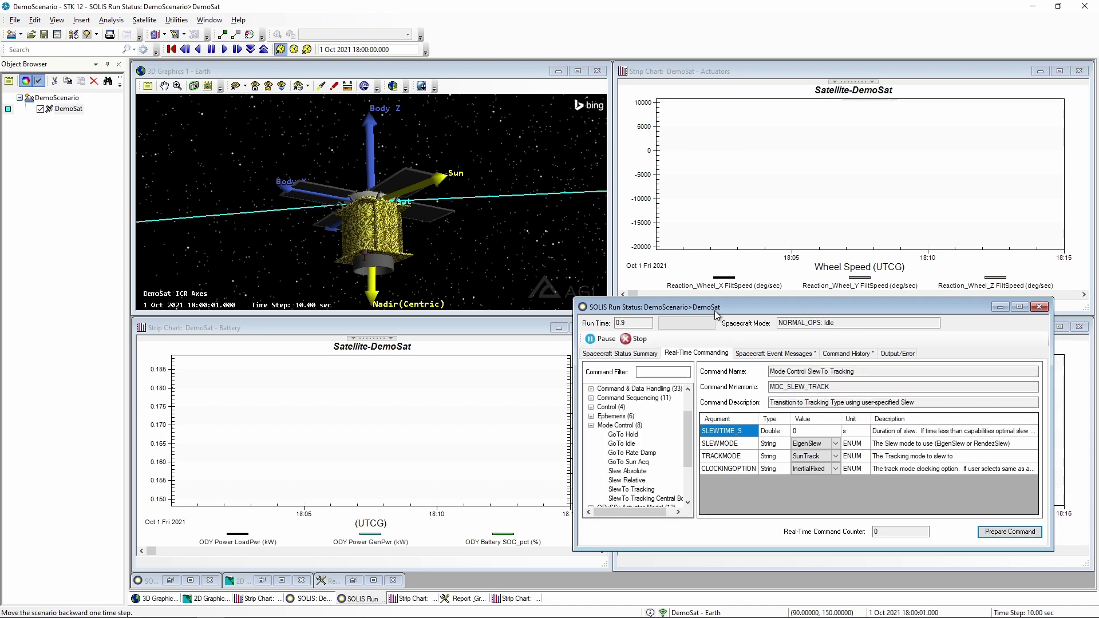
{"action": "left_click_drag", "start_coordinate": [726, 311], "coordinate": [714, 313]}
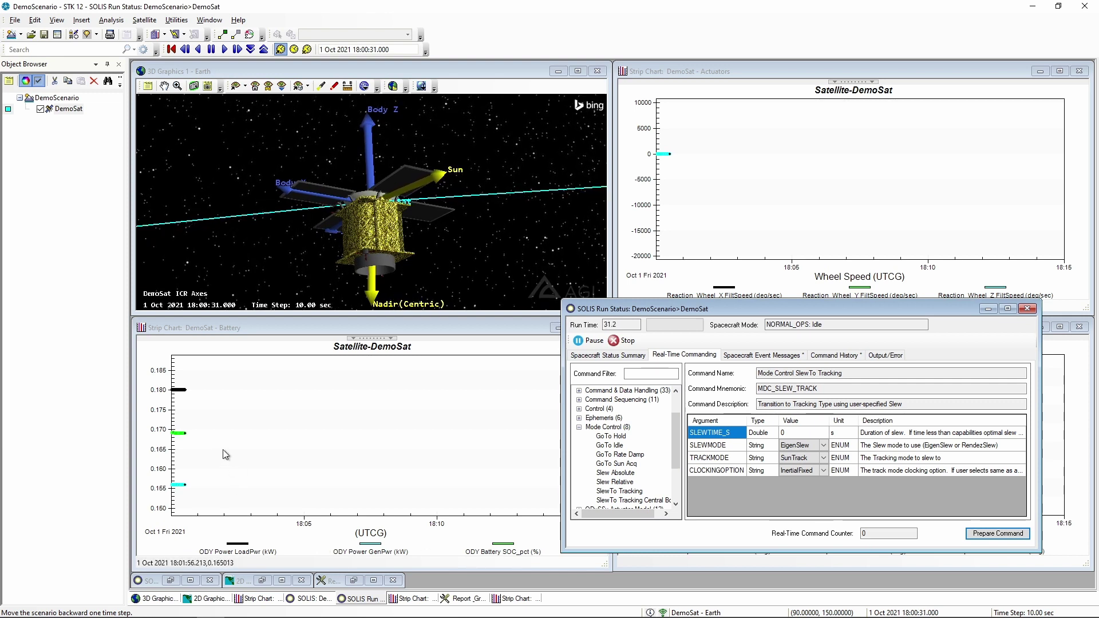
Step: Prepare and execute the SlewTo Tracking command with TRACKMODE set to SunTrack, and minimize the Run Status window
{"action": "left_click_drag", "start_coordinate": [720, 310], "coordinate": [649, 288]}
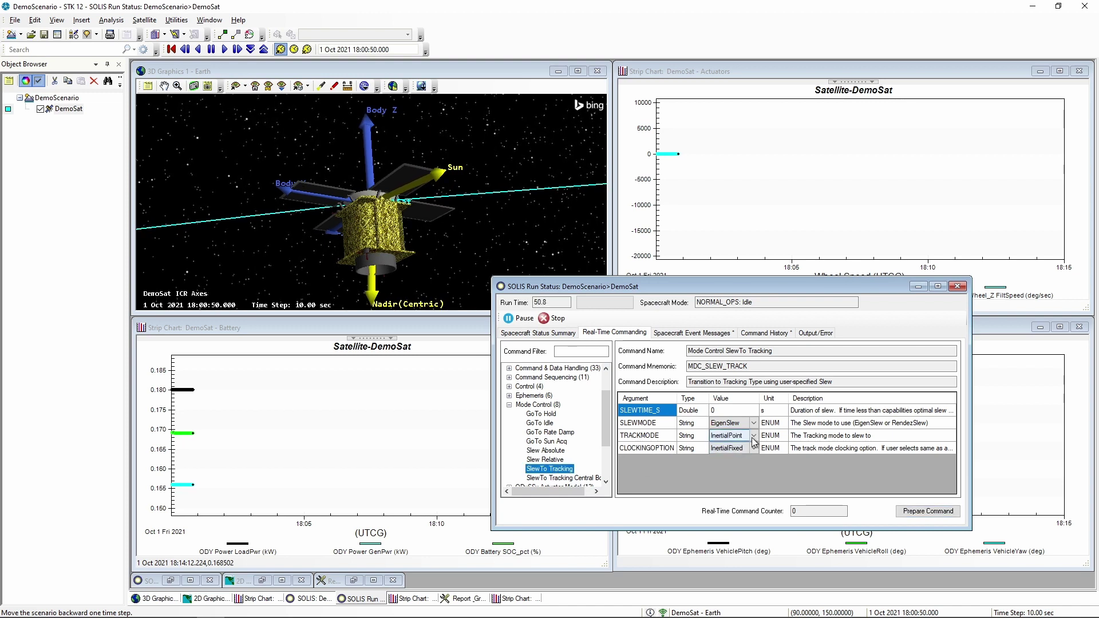
{"action": "left_click", "coordinate": [732, 436]}
{"action": "left_click", "coordinate": [742, 437]}
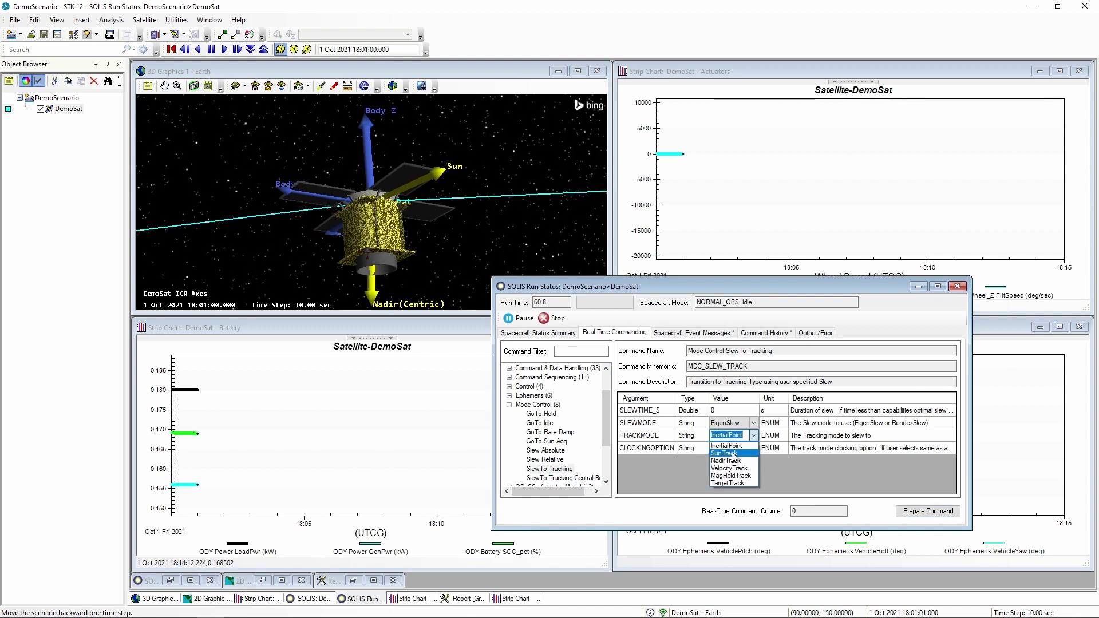
{"action": "left_click", "coordinate": [755, 444]}
{"action": "left_click", "coordinate": [929, 511]}
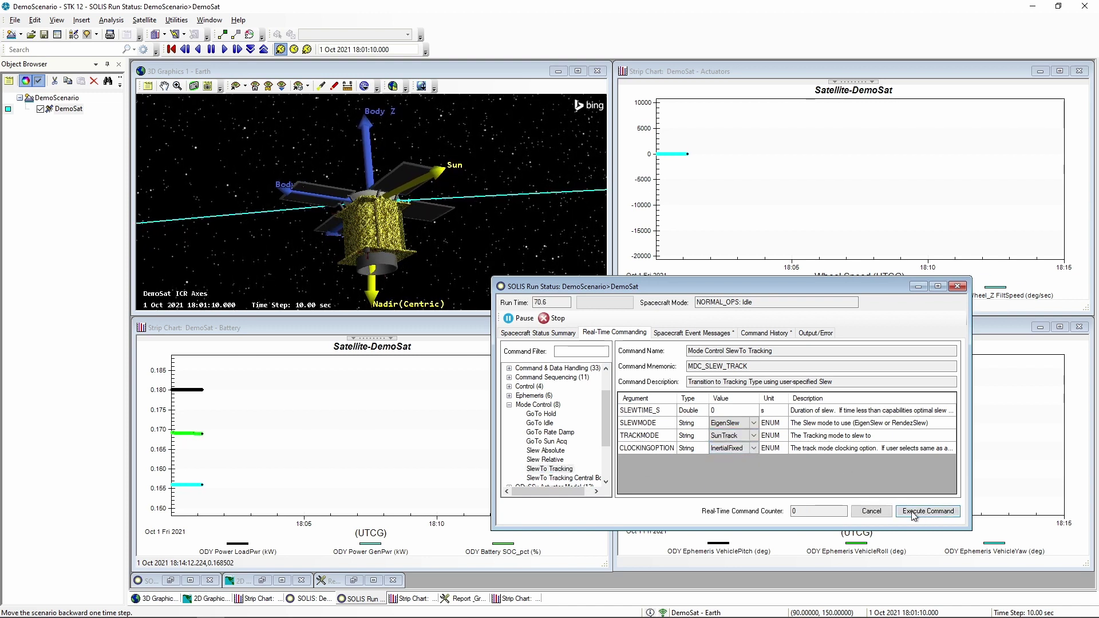
{"action": "left_click", "coordinate": [928, 512]}
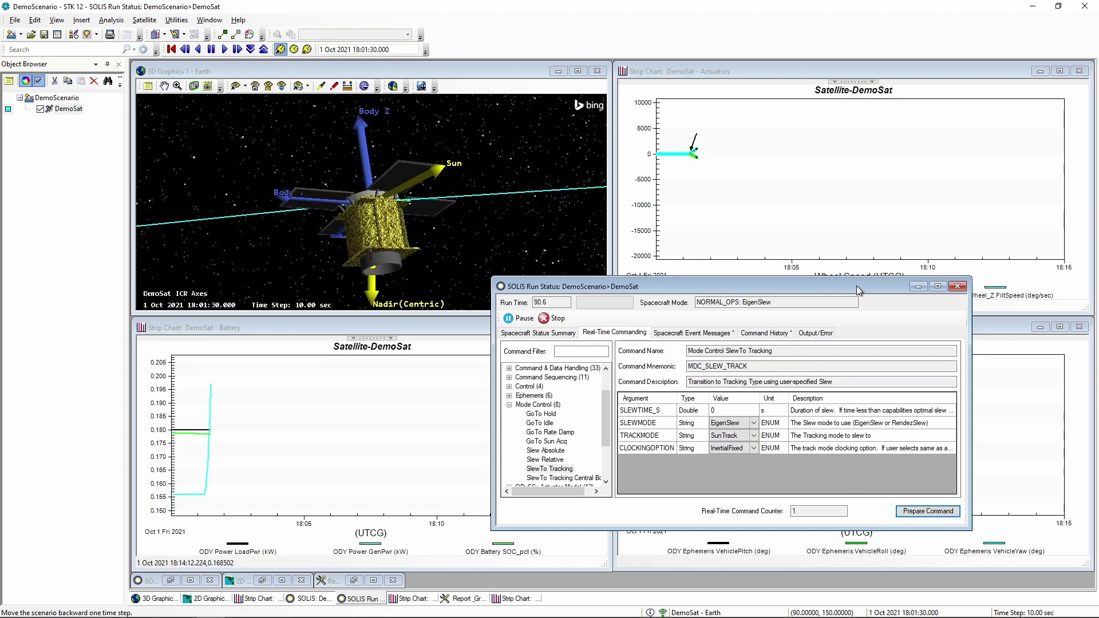
{"action": "left_click_drag", "start_coordinate": [857, 287], "coordinate": [880, 294]}
{"action": "left_click", "coordinate": [942, 294]}
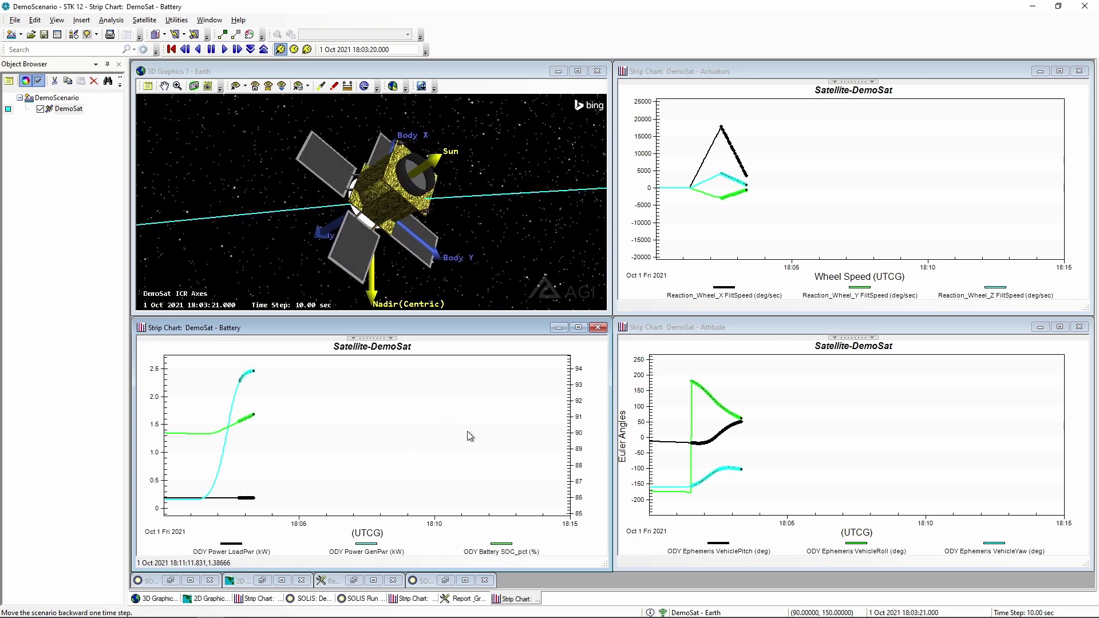
Step: In DemoSat's SOLIS Power/Thermal settings, add variable loads for Payloads, Communications, Reaction Wheels and Magnetic Torquers
{"action": "left_click", "coordinate": [170, 580]}
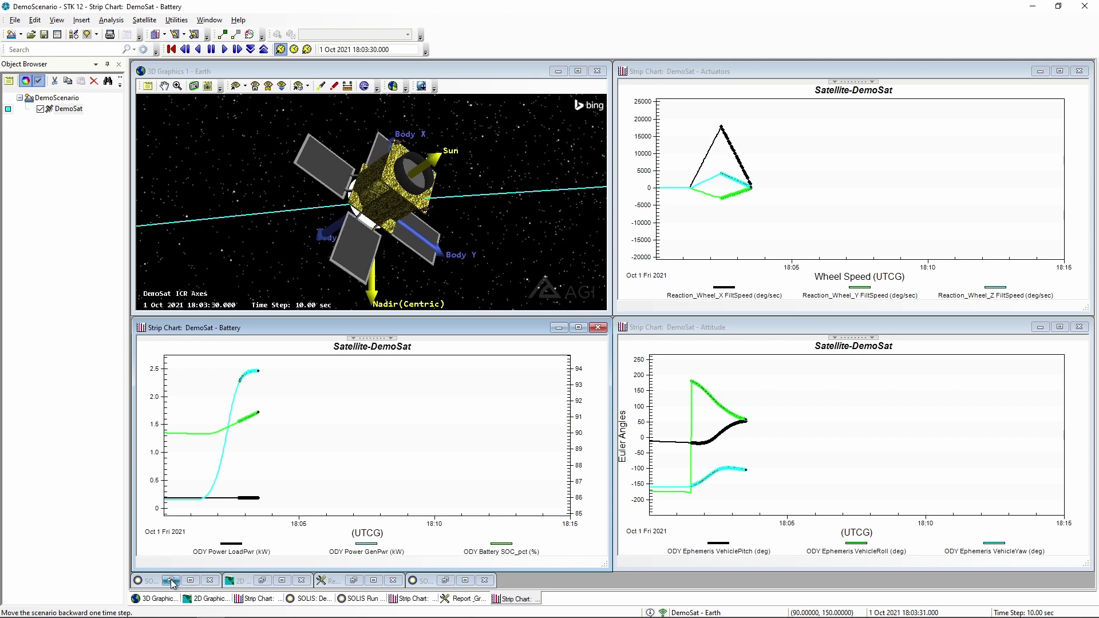
{"action": "left_click", "coordinate": [400, 274]}
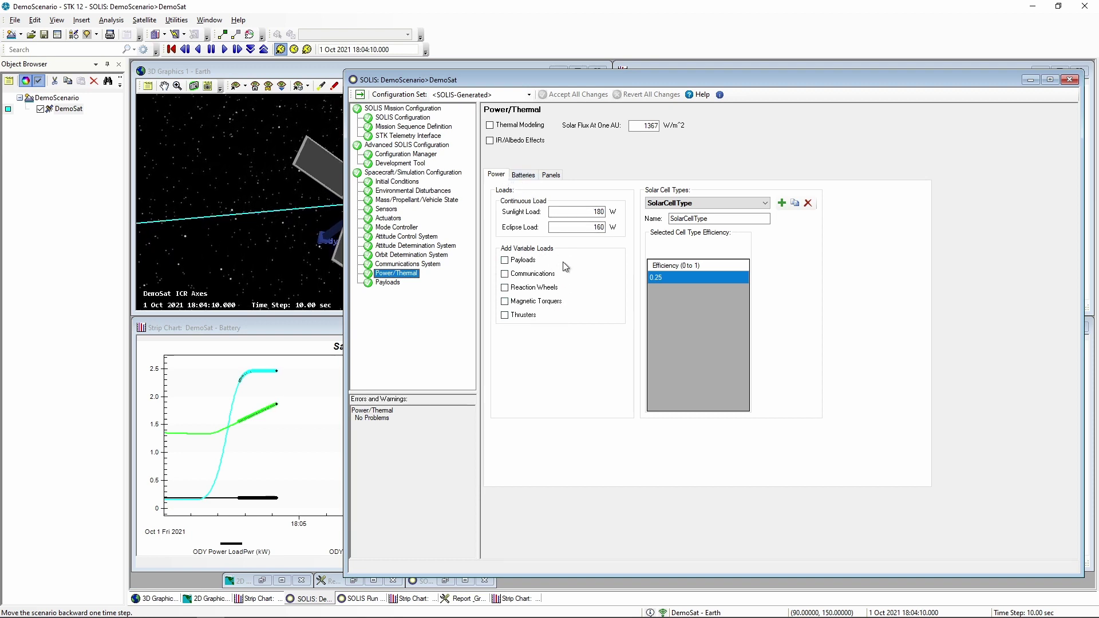
{"action": "left_click_drag", "start_coordinate": [557, 82], "coordinate": [565, 78]}
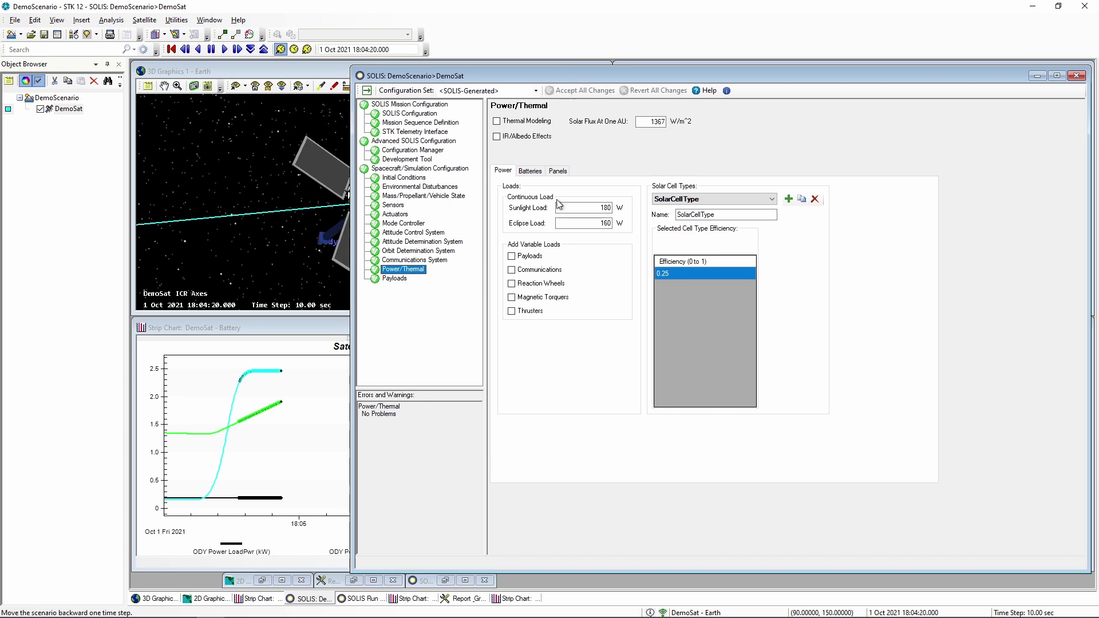
{"action": "left_click", "coordinate": [533, 258]}
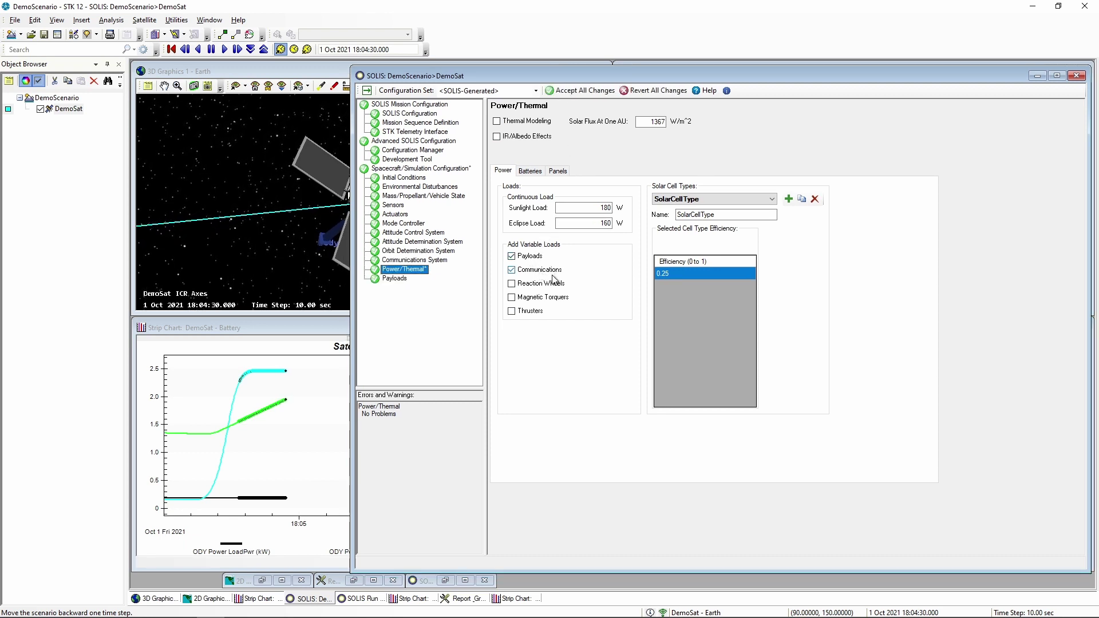
{"action": "left_click", "coordinate": [538, 299]}
{"action": "left_click_drag", "start_coordinate": [576, 77], "coordinate": [571, 71]}
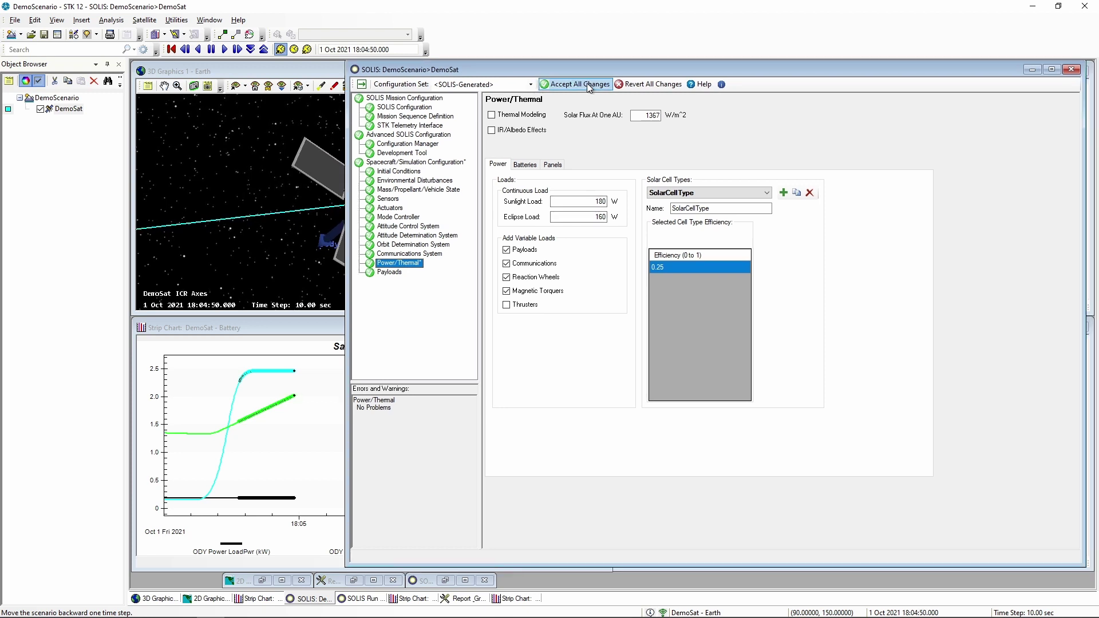
Step: Accept all Power/Thermal changes and minimize the SOLIS configuration window to reveal the strip charts
{"action": "left_click", "coordinate": [589, 86]}
{"action": "left_click", "coordinate": [620, 339]}
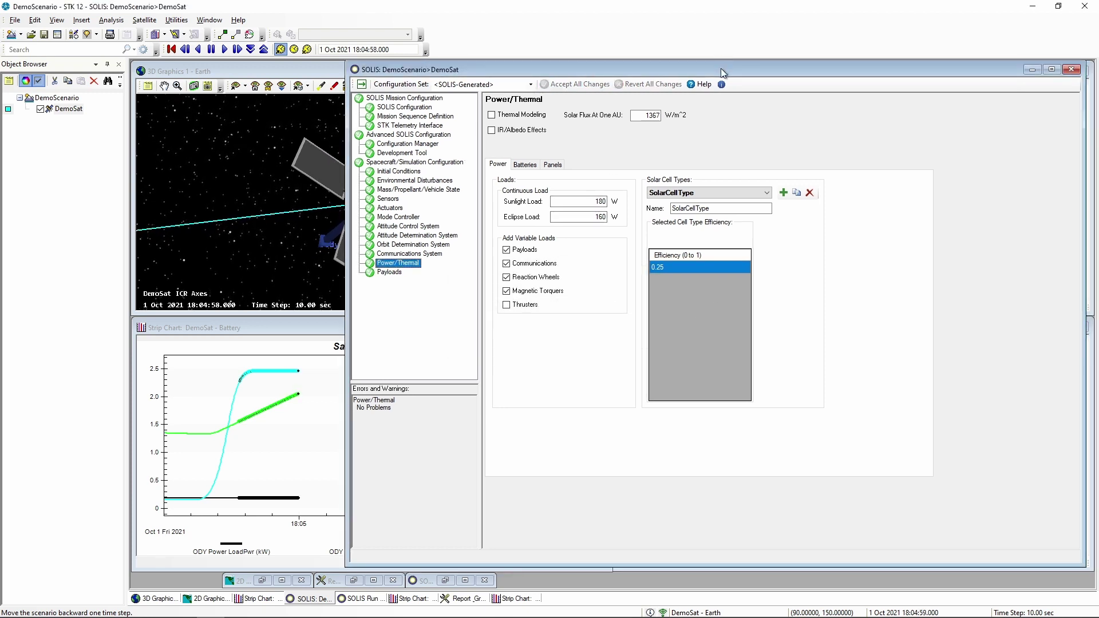
{"action": "left_click_drag", "start_coordinate": [720, 70], "coordinate": [702, 80]}
{"action": "left_click_drag", "start_coordinate": [325, 71], "coordinate": [359, 87]}
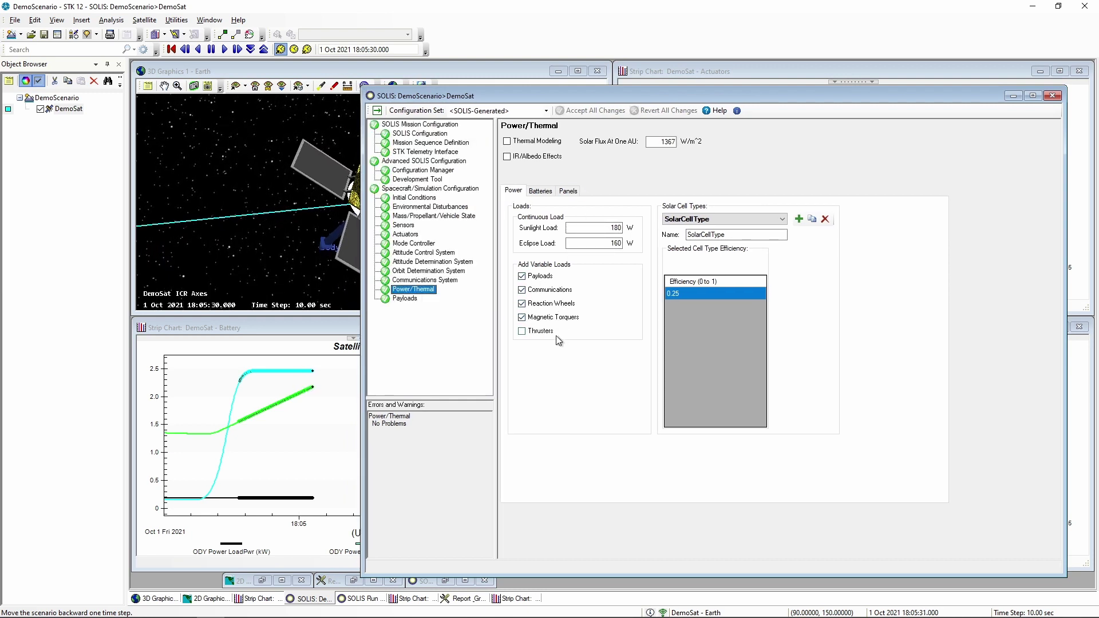
{"action": "left_click_drag", "start_coordinate": [736, 97], "coordinate": [717, 95]}
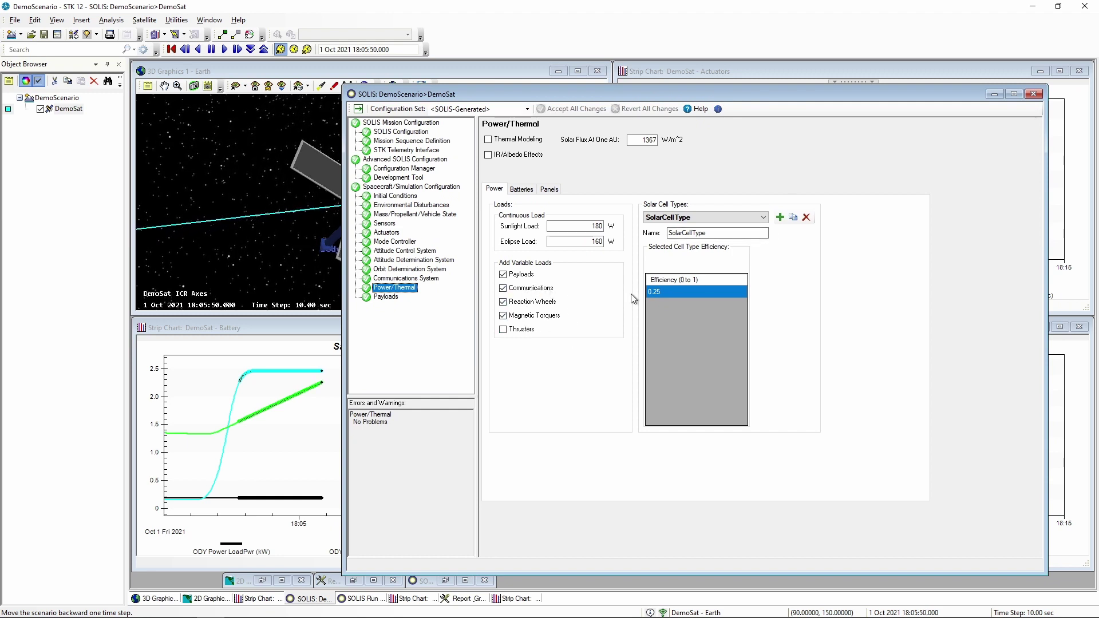
{"action": "left_click", "coordinate": [994, 95]}
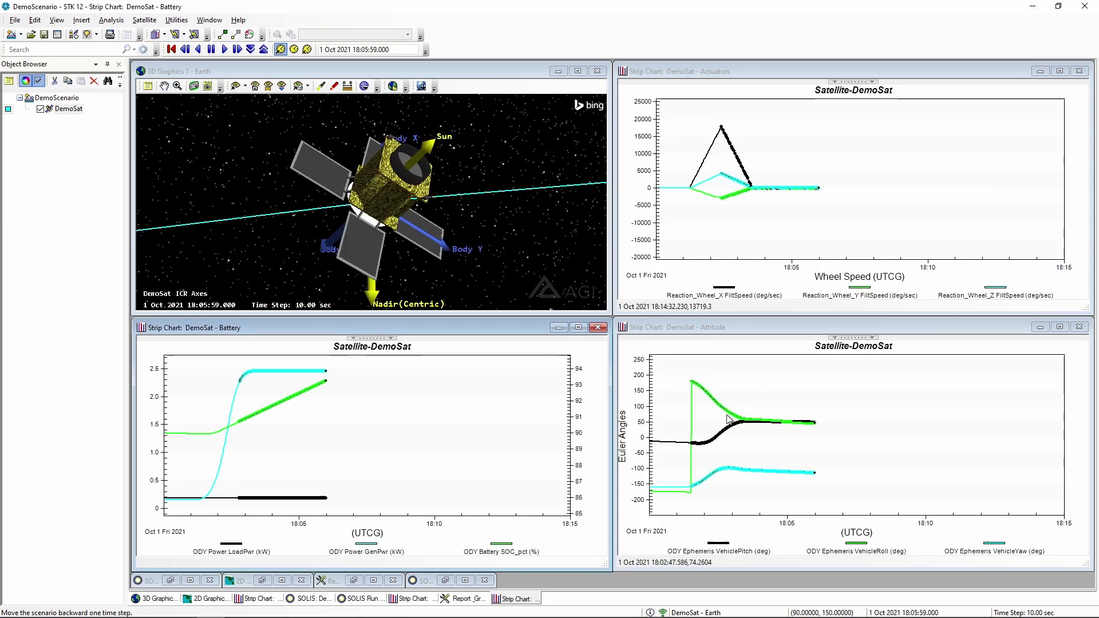
Step: Restore the SOLIS Run Status window, stop the simulation and reset the animation to its start time
{"action": "left_click", "coordinate": [445, 580]}
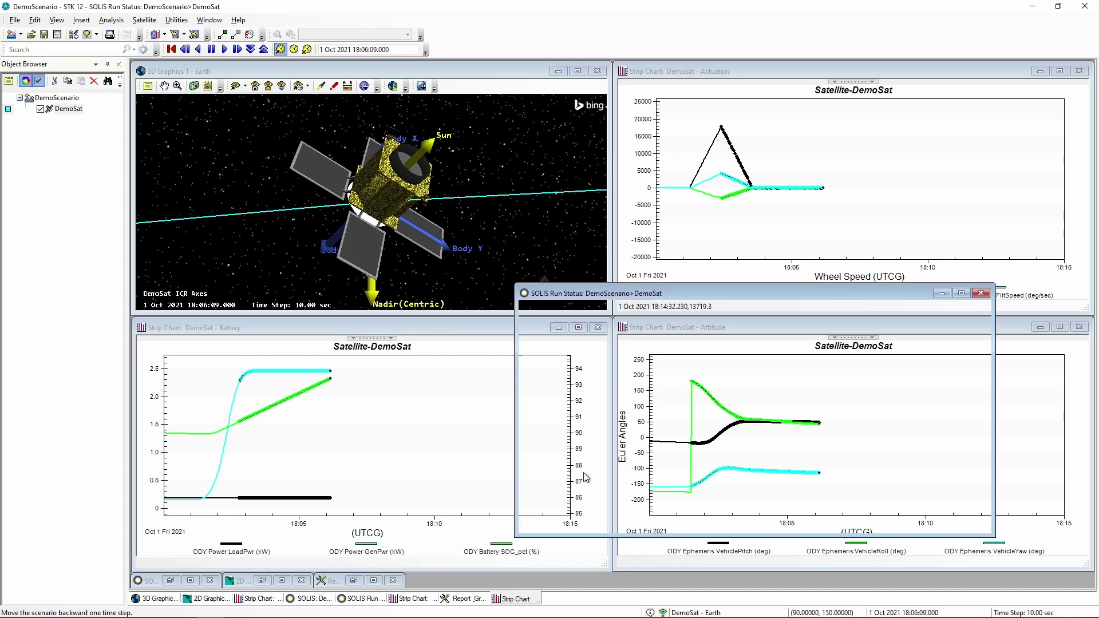
{"action": "left_click", "coordinate": [574, 327]}
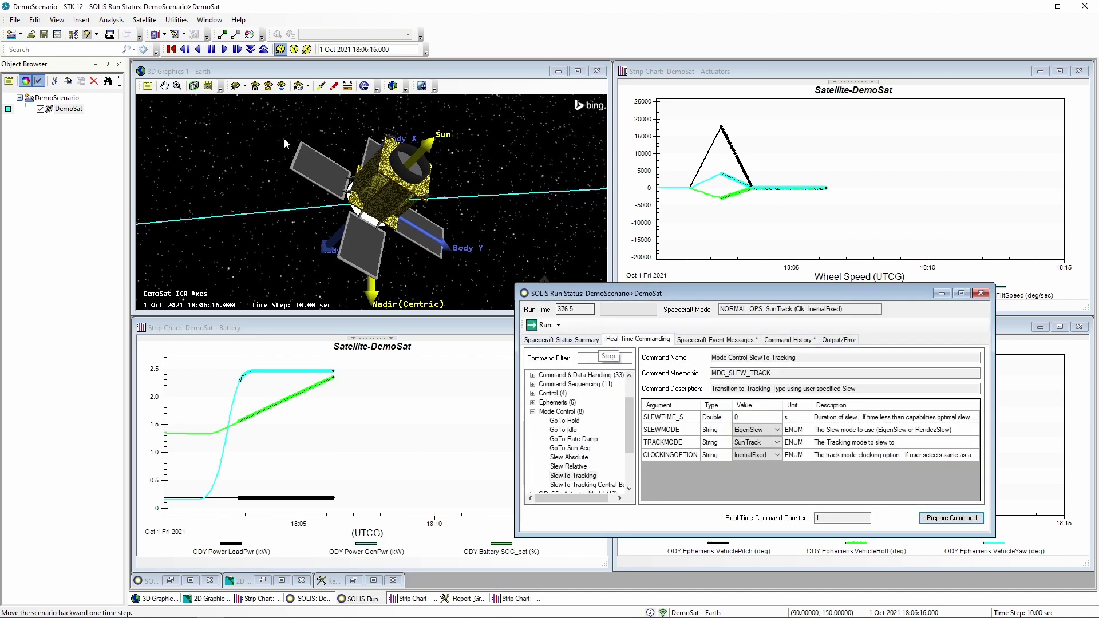
{"action": "left_click", "coordinate": [172, 49]}
Step: Restart the DemoSat simulation with the added variable loads, running it at a multiple of real time
{"action": "left_click_drag", "start_coordinate": [615, 300], "coordinate": [604, 289]}
{"action": "left_click", "coordinate": [548, 313]}
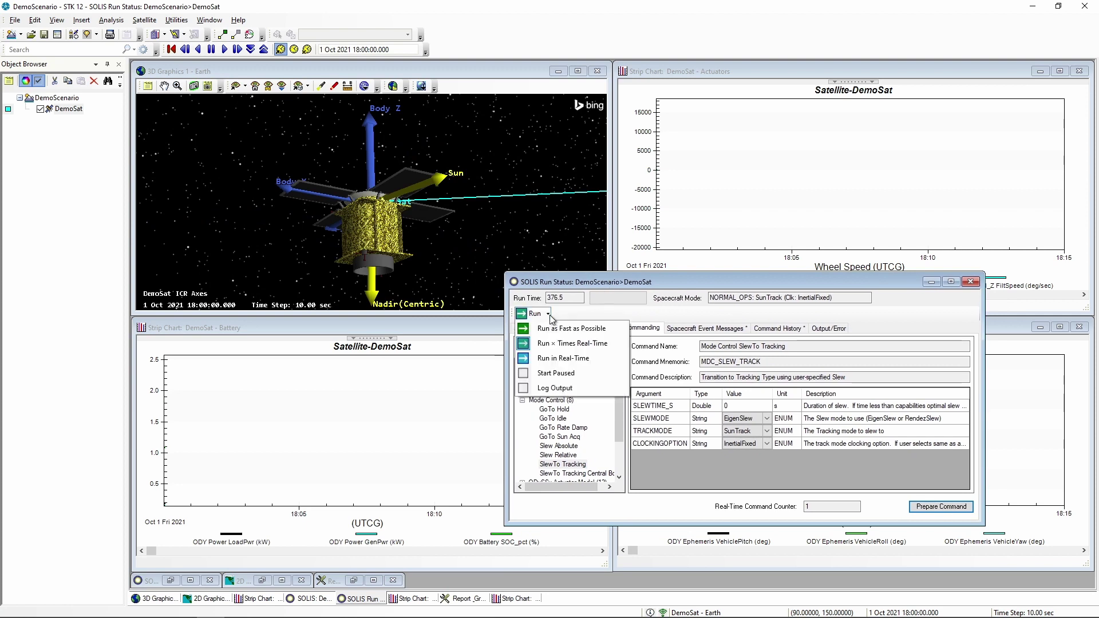
{"action": "left_click", "coordinate": [575, 344]}
{"action": "left_click", "coordinate": [523, 329]}
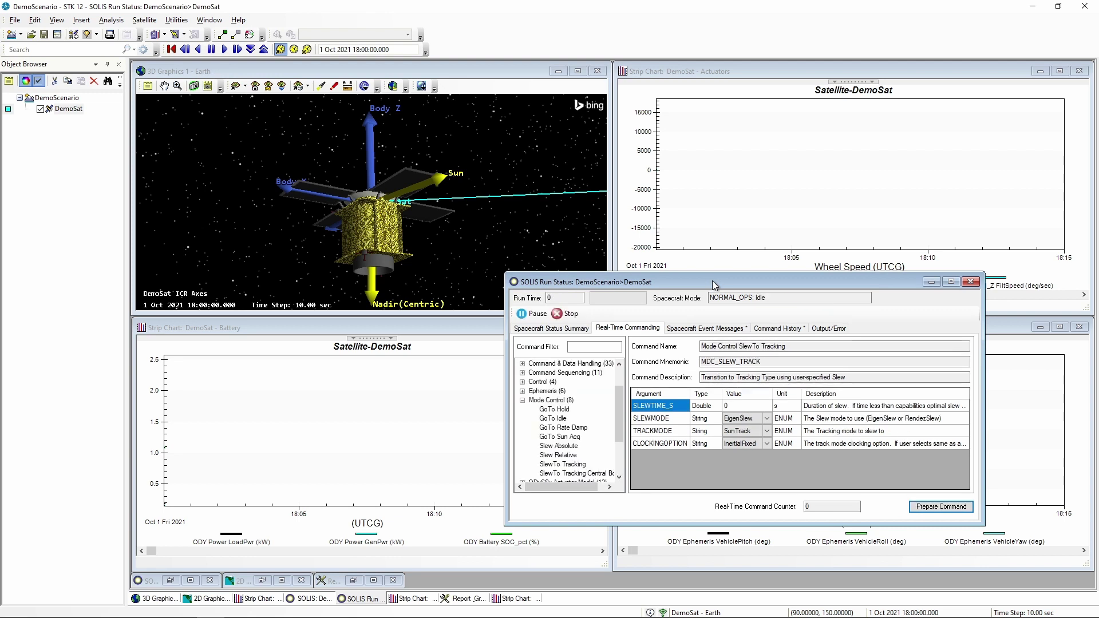
{"action": "left_click_drag", "start_coordinate": [714, 285], "coordinate": [728, 293]}
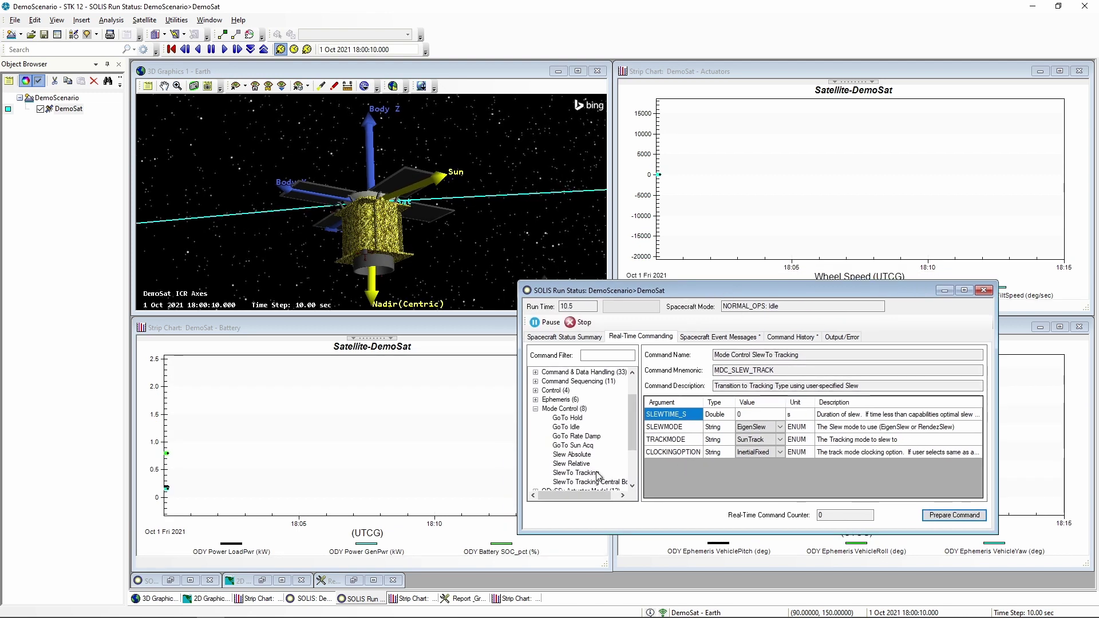
Step: Prepare and execute a SlewTo Tracking command with TRACKMODE set to NadirTrack, and minimize the Run Status window
{"action": "left_click", "coordinate": [779, 439]}
{"action": "left_click", "coordinate": [753, 457]}
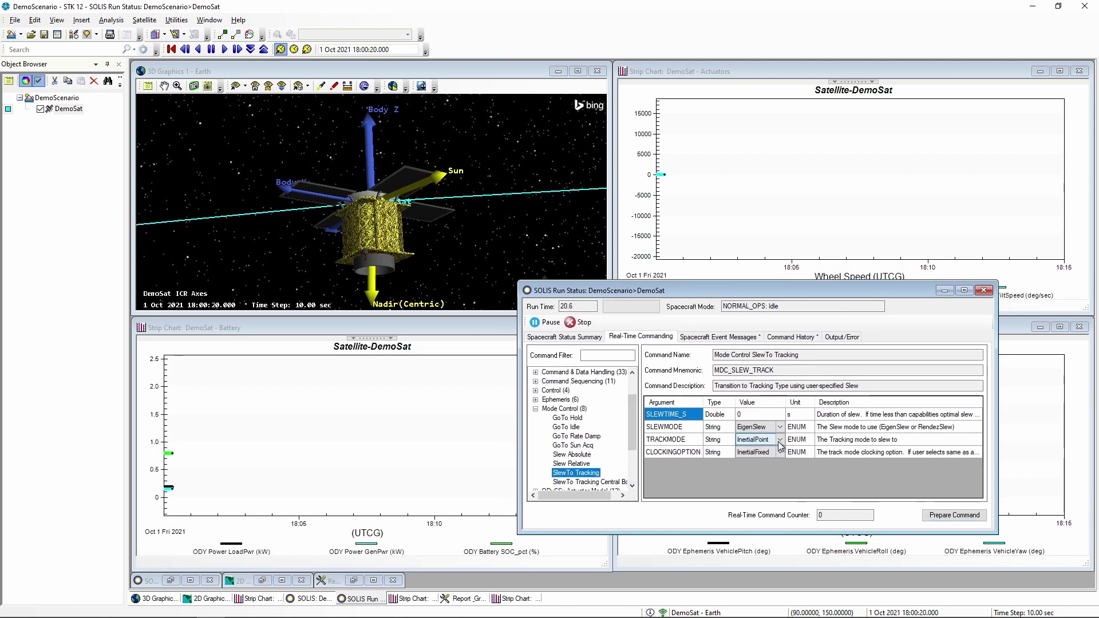
{"action": "left_click", "coordinate": [780, 441]}
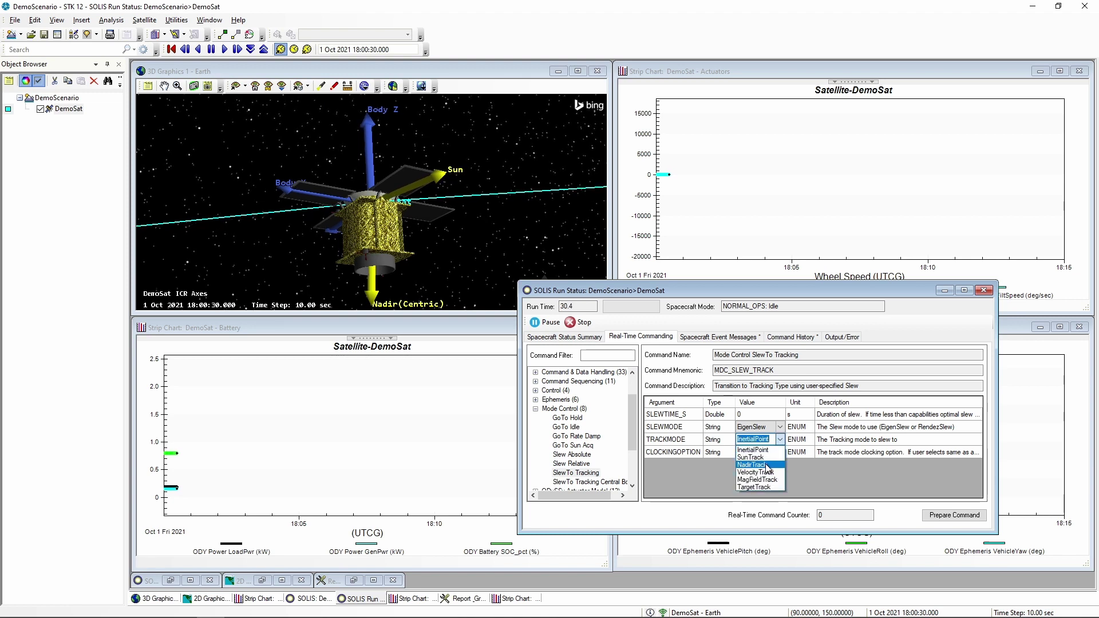
{"action": "left_click", "coordinate": [944, 518]}
{"action": "left_click", "coordinate": [944, 516]}
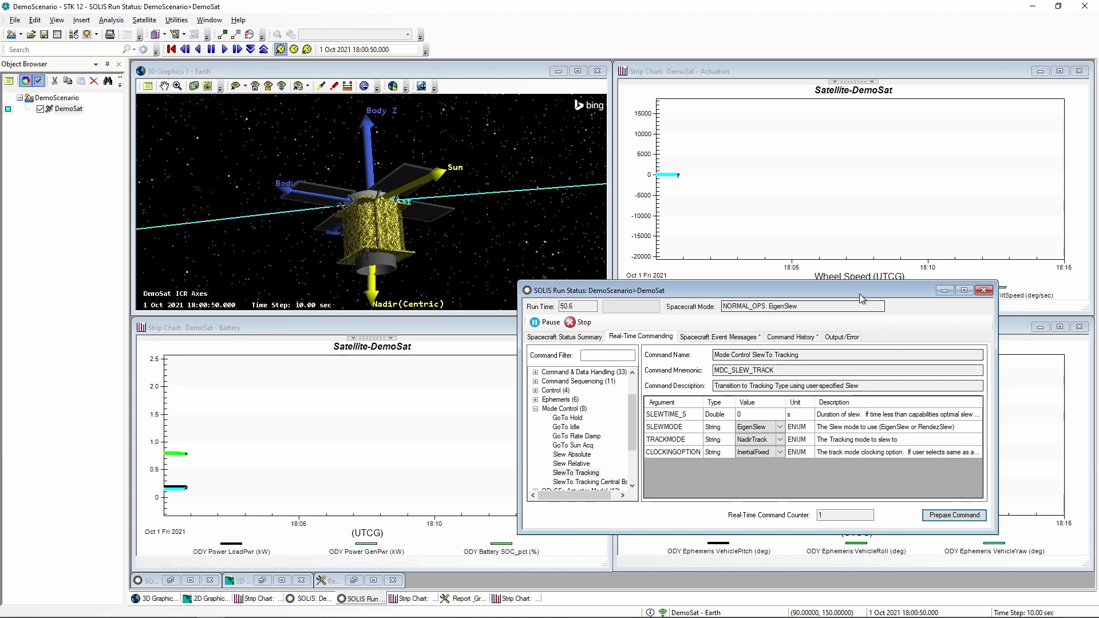
{"action": "left_click_drag", "start_coordinate": [857, 291], "coordinate": [871, 292]}
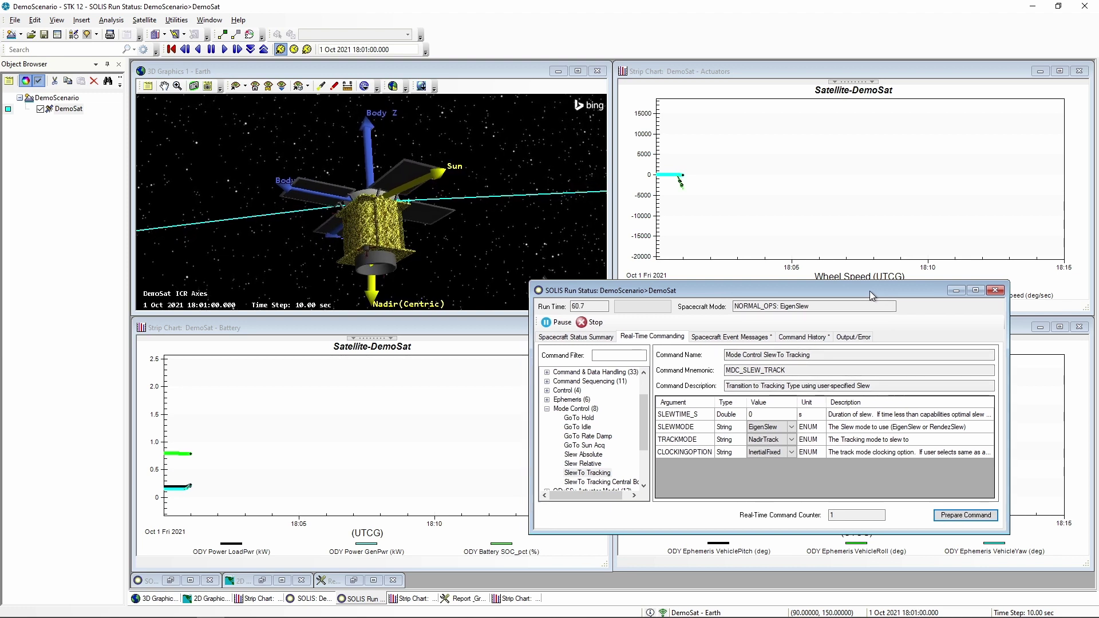
{"action": "left_click", "coordinate": [956, 291]}
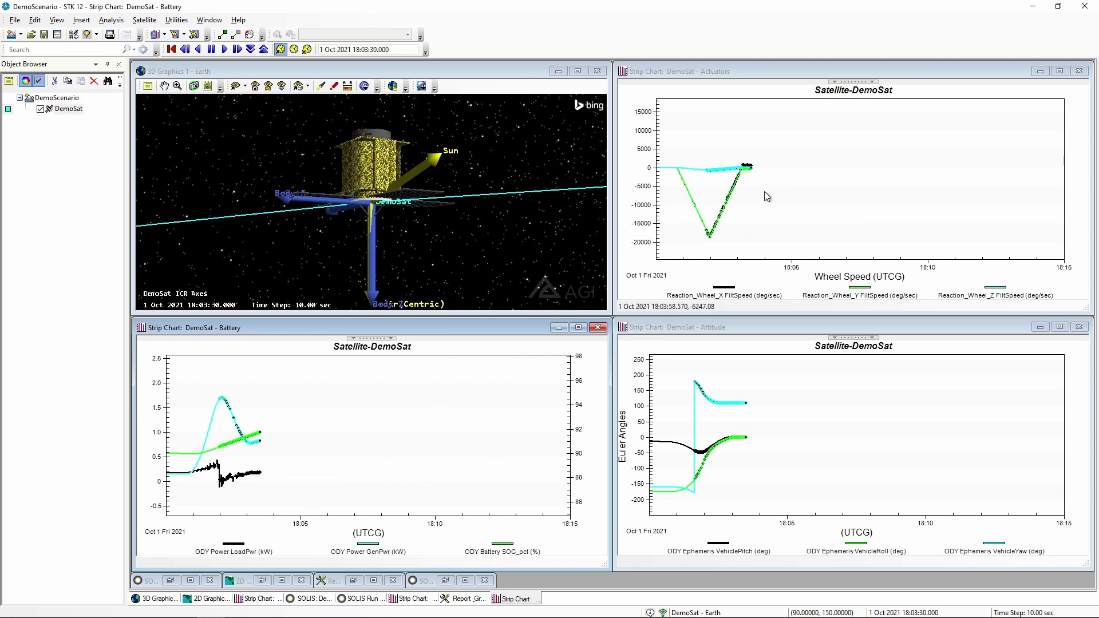
Step: Command DemoSat to slew back from nadir pointing using SlewTo Tracking with TRACKMODE SunTrack, and minimize the Run Status window
{"action": "left_click", "coordinate": [394, 230]}
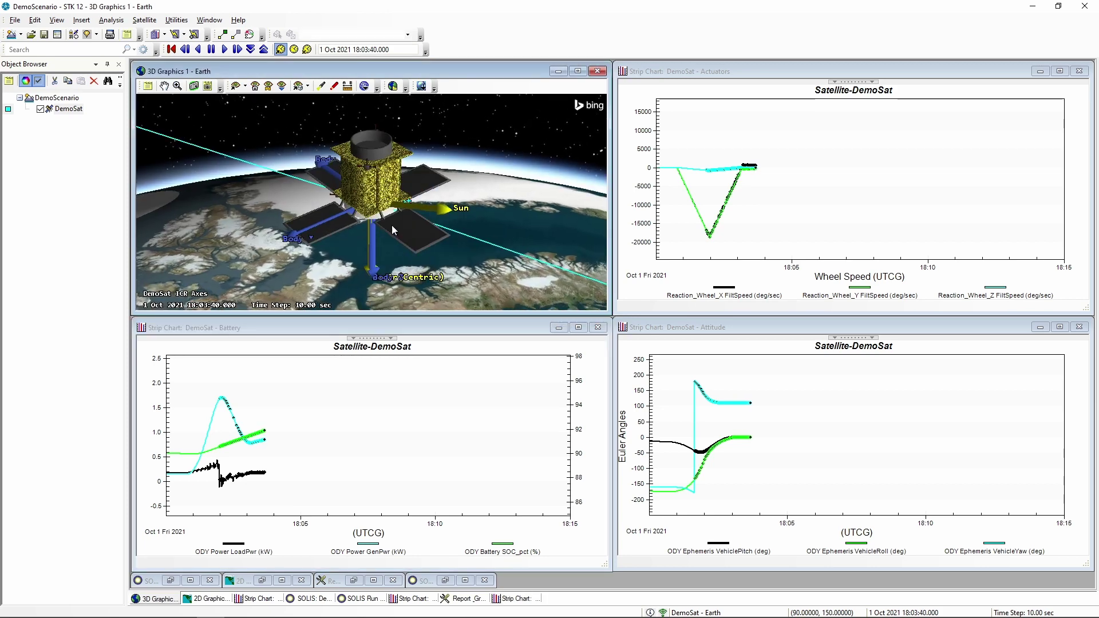
{"action": "left_click", "coordinate": [444, 582]}
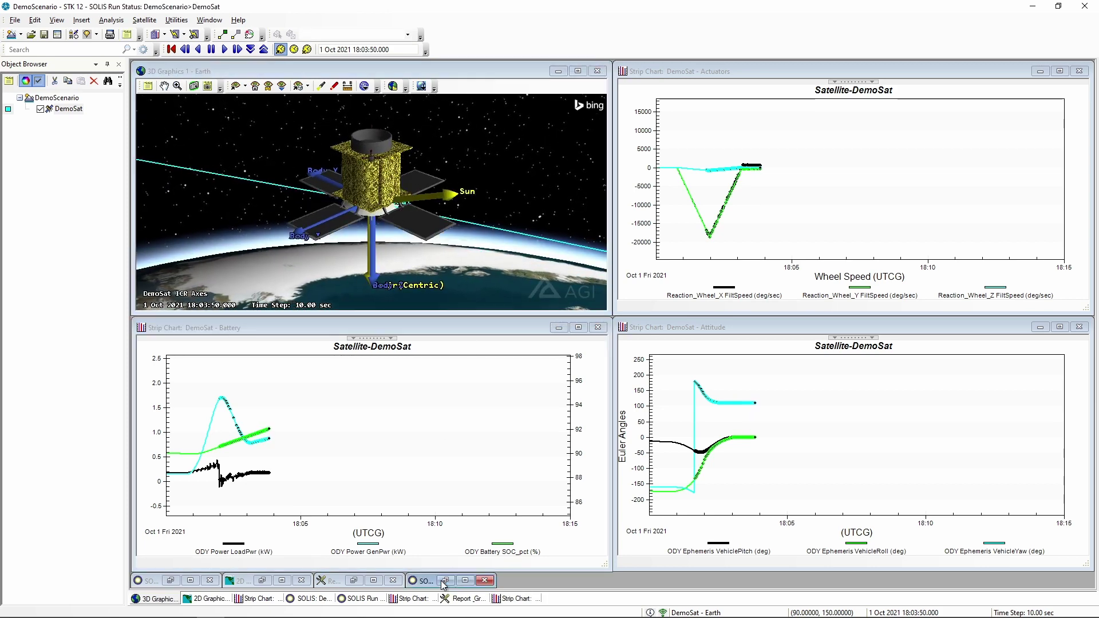
{"action": "left_click", "coordinate": [445, 581]}
{"action": "left_click", "coordinate": [767, 440]}
{"action": "left_click", "coordinate": [793, 440]}
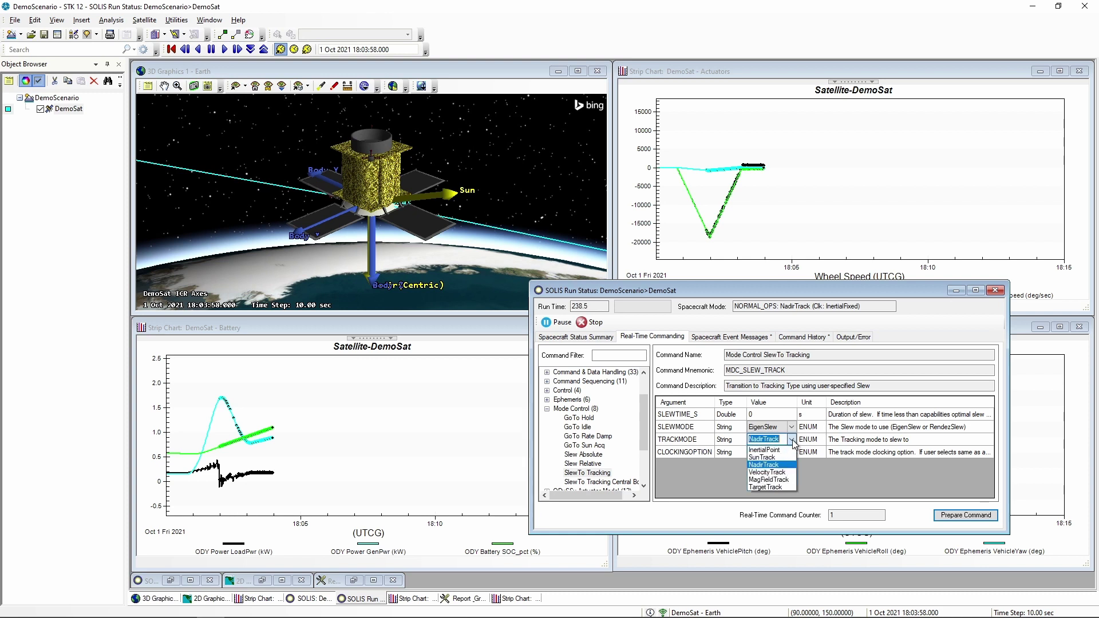
{"action": "left_click", "coordinate": [762, 457]}
{"action": "left_click", "coordinate": [945, 516]}
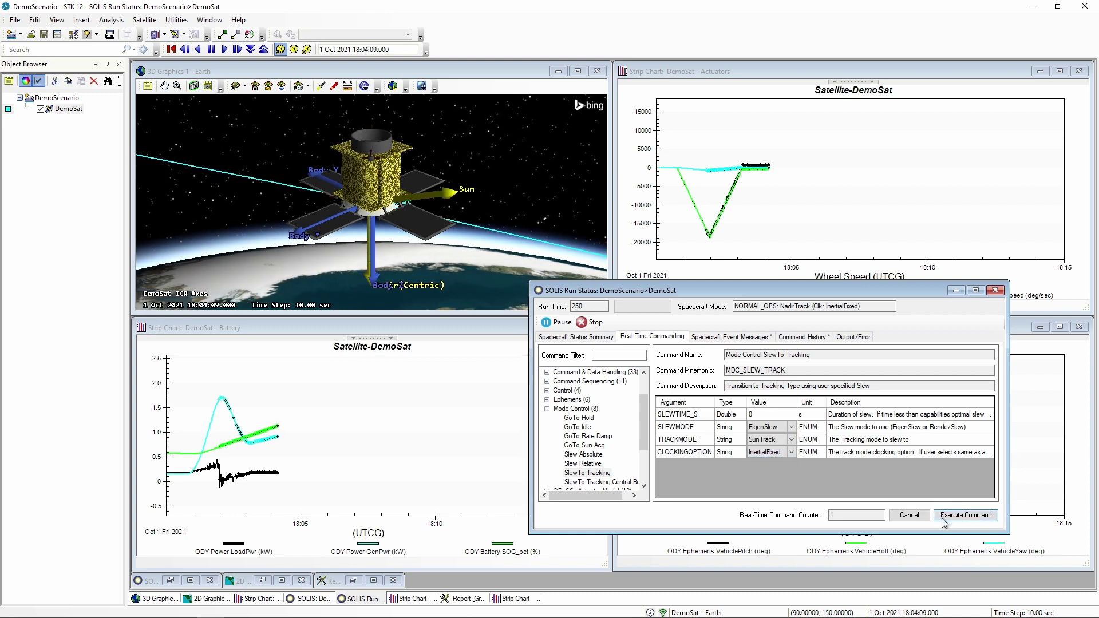
{"action": "left_click", "coordinate": [945, 517]}
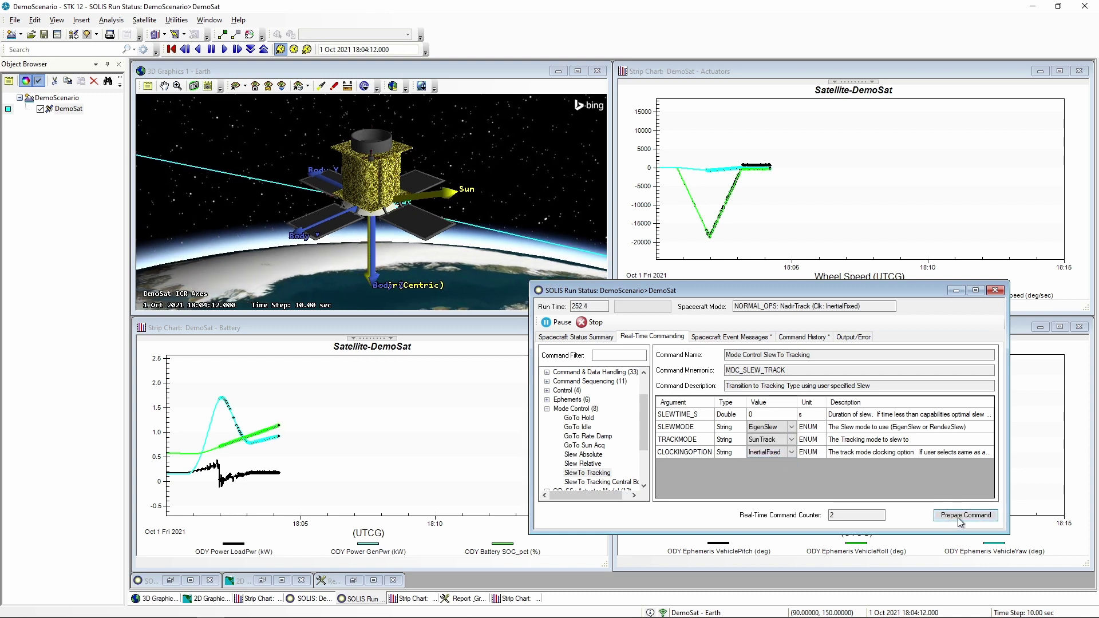
{"action": "left_click", "coordinate": [956, 291]}
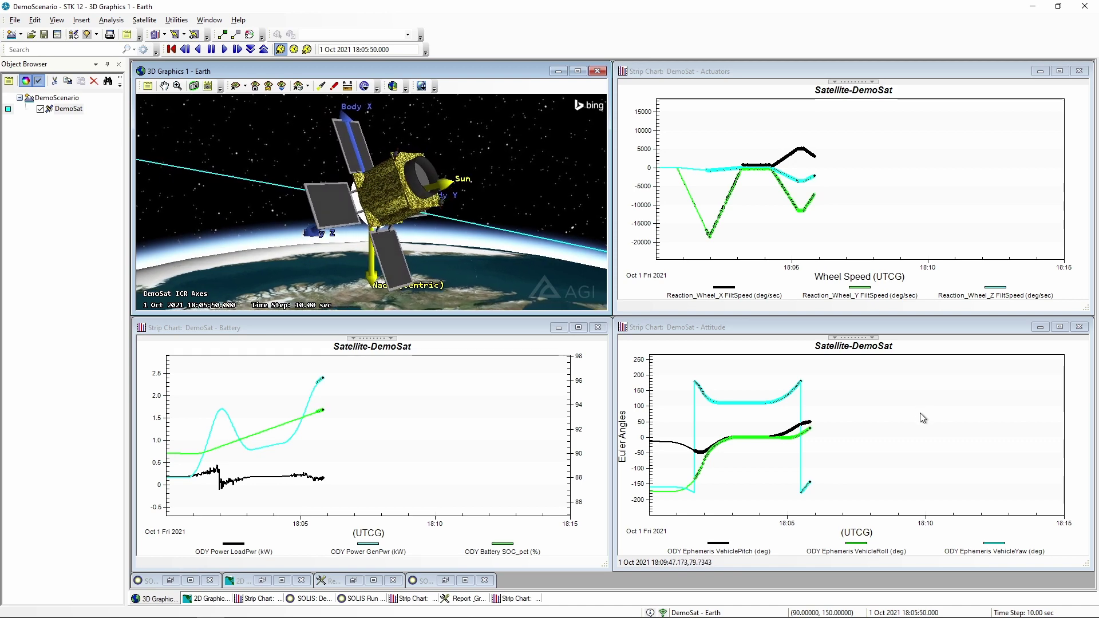
Step: Bring the SOLIS Run Status window back up and place it over the Attitude strip chart
{"action": "left_click", "coordinate": [947, 330]}
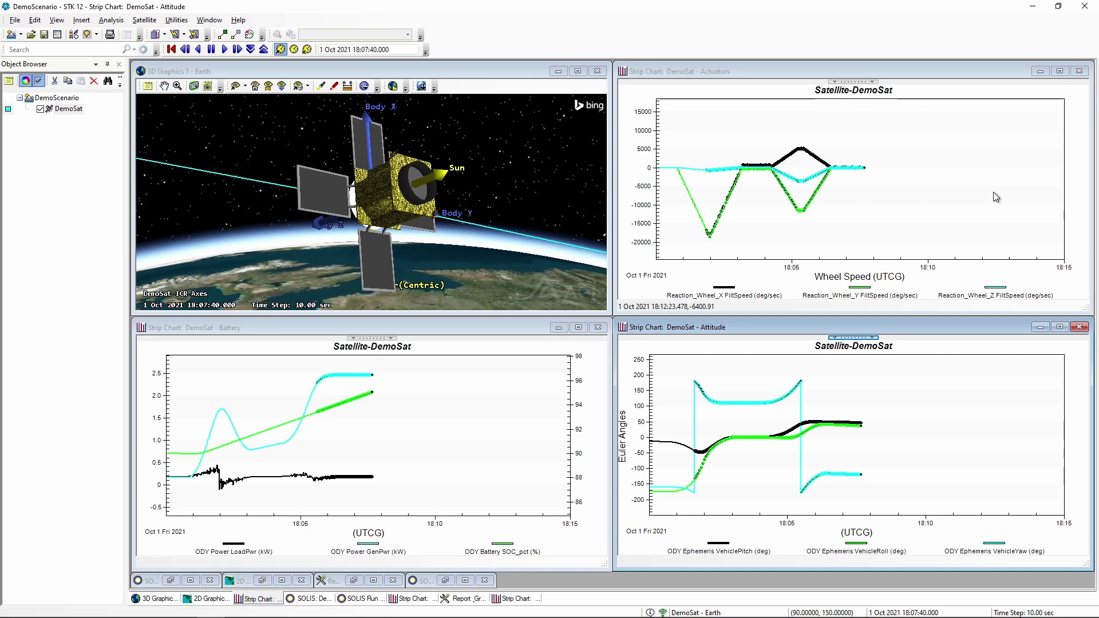
{"action": "left_click", "coordinate": [446, 581]}
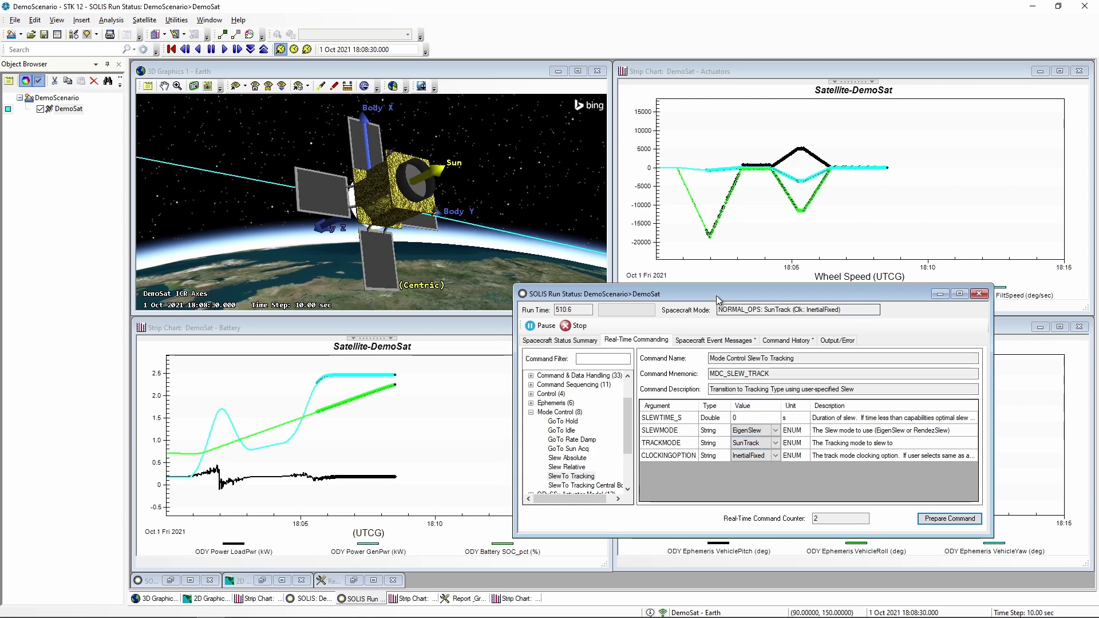
{"action": "left_click_drag", "start_coordinate": [717, 296], "coordinate": [723, 288]}
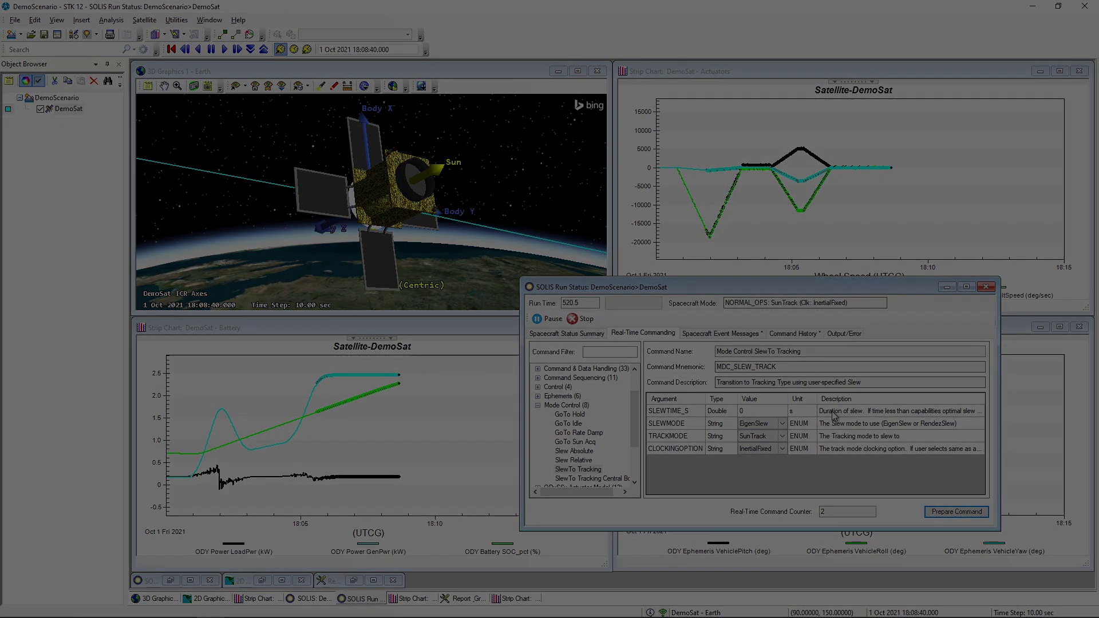